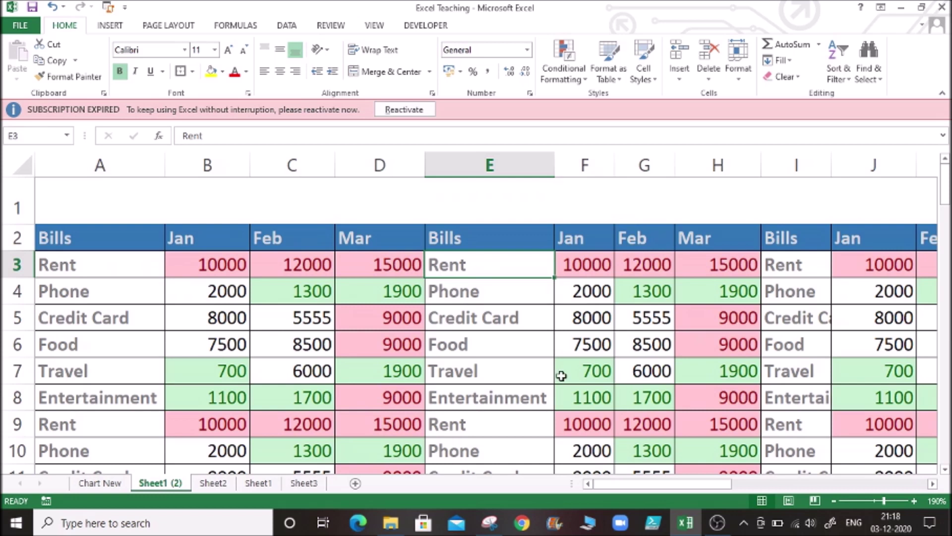
left_click(374, 254)
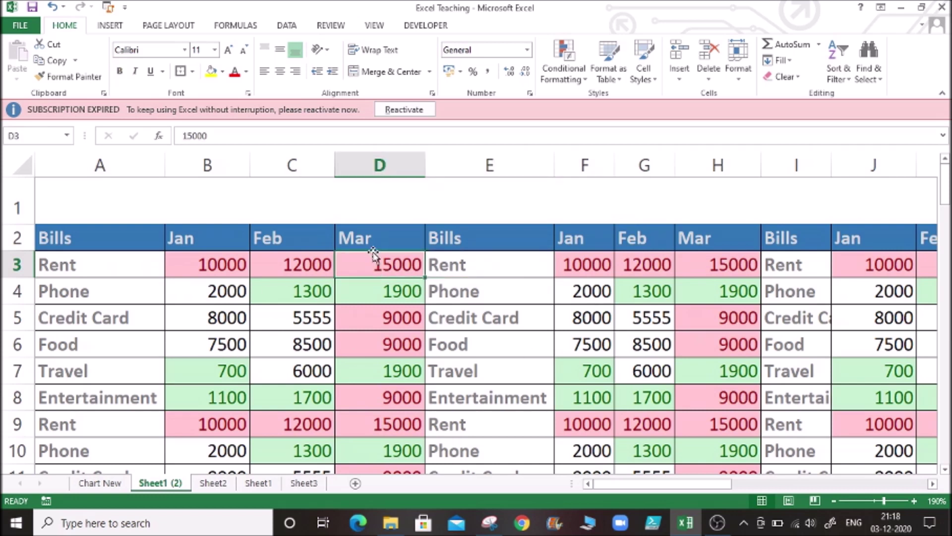
left_click_drag(210, 267, 394, 342)
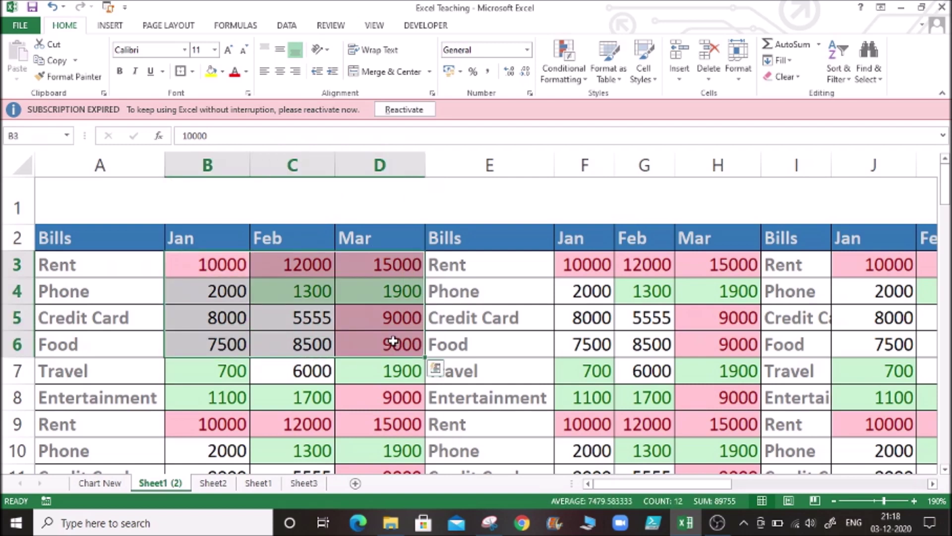
left_click(394, 265)
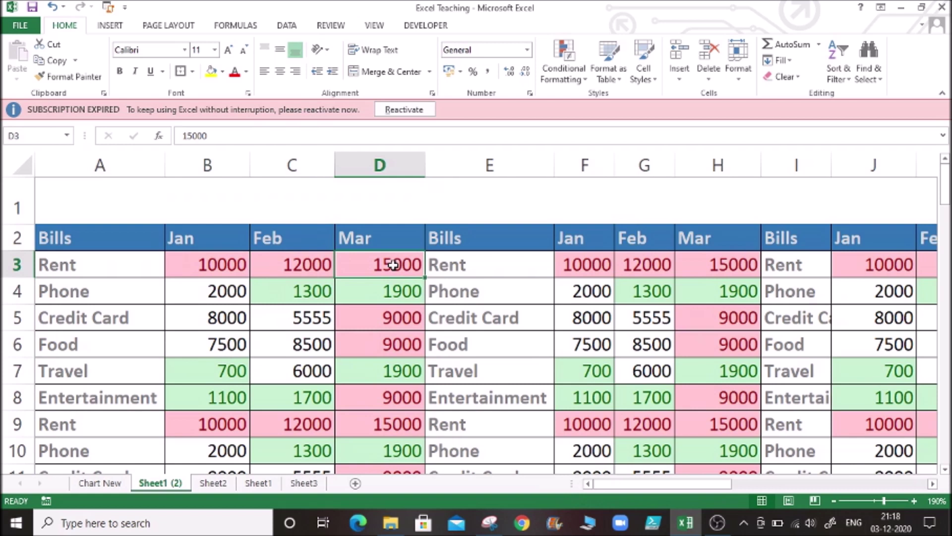
left_click(461, 297)
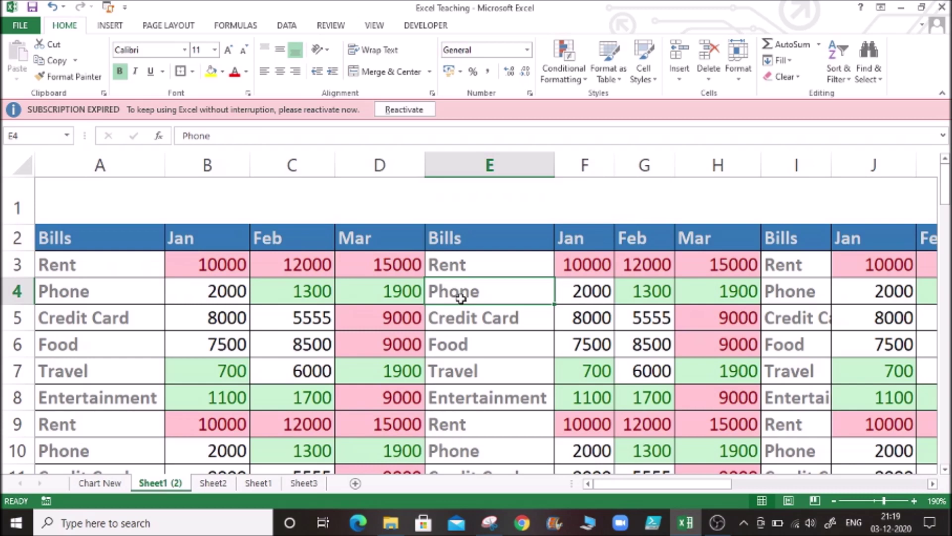
Step: Check the print preview of the Sheet1 (2) budget sheet and return to the worksheet
left_click(7, 26)
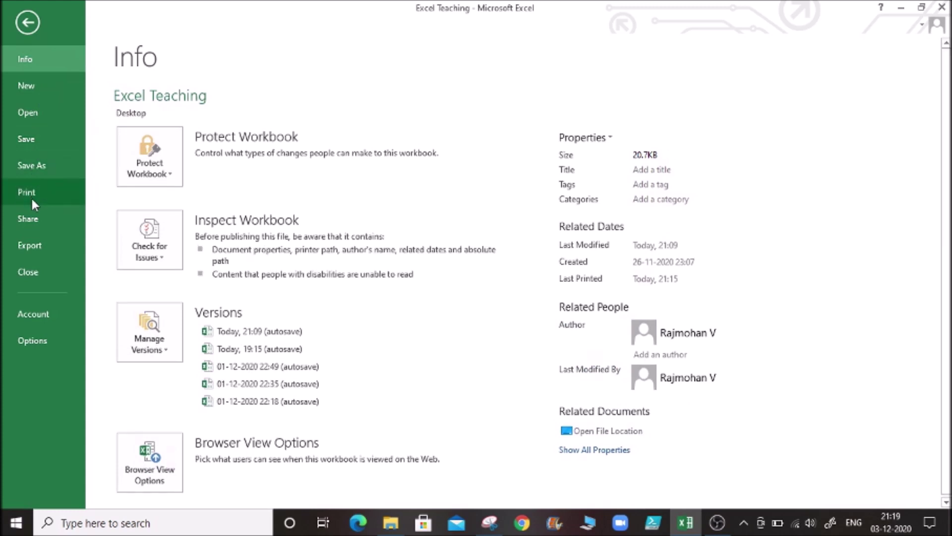
key("Escape")
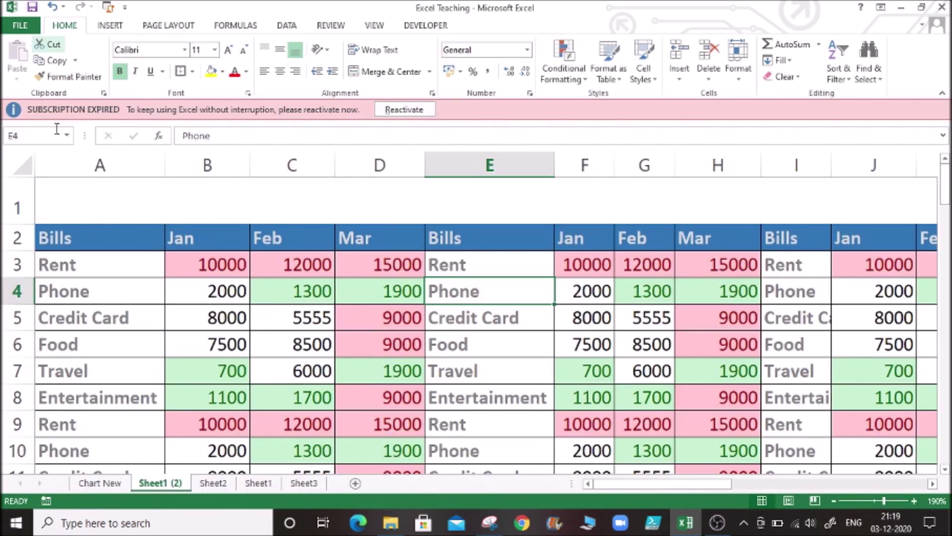
left_click(97, 262)
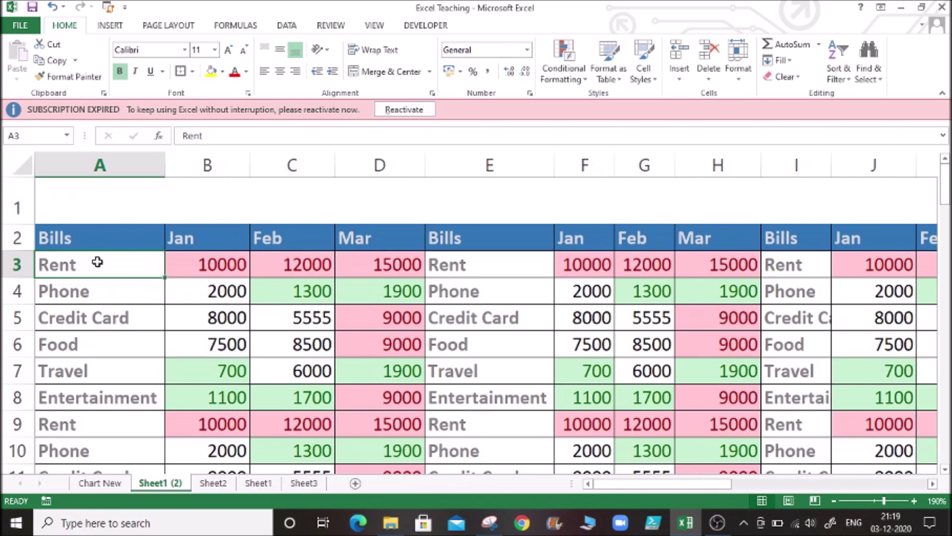
key("ctrl+p")
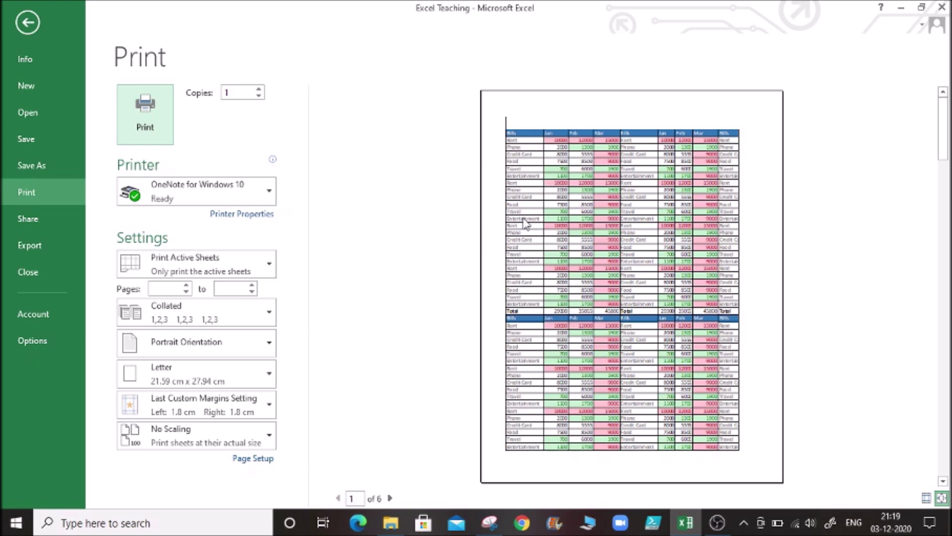
key("Escape")
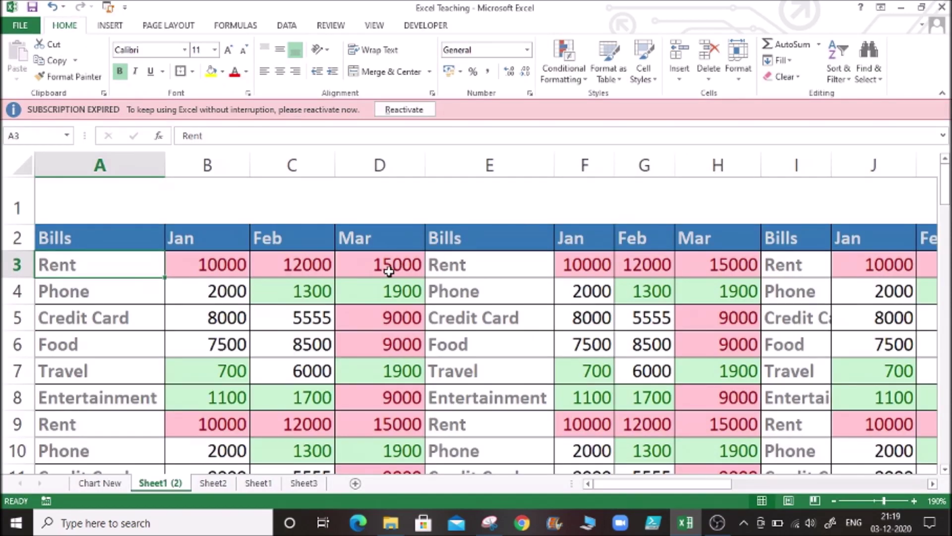
Step: Examine how far the budget data extends across the columns and down the rows, and return to the first cell
left_click(468, 242)
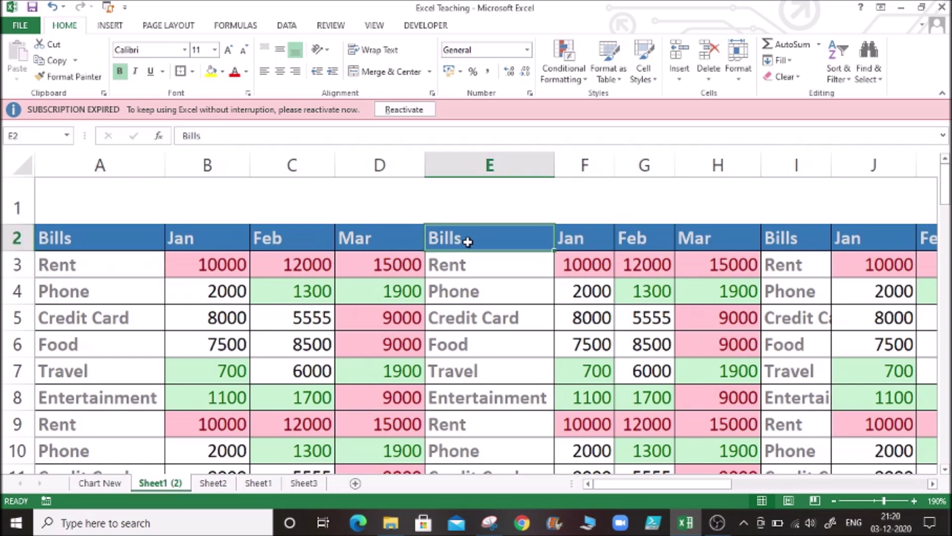
key("Right")
key("Right")
key("Right")
key("Right")
key("Right")
key("Right")
key("Right")
key("Right")
key("Right")
key("Right")
key("Right")
key("Right")
key("Right")
key("Right")
key("Right")
key("Right")
key("Right")
key("Right")
key("Right")
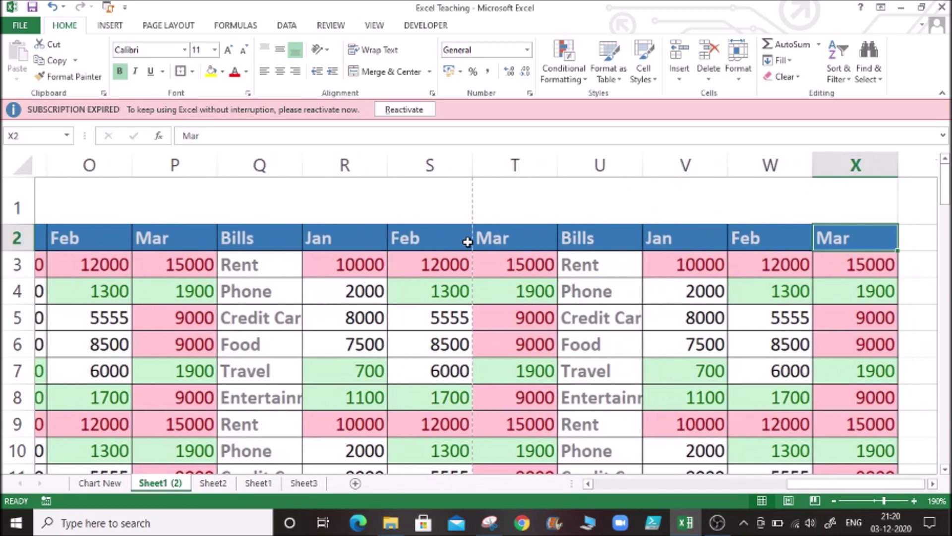
key("ctrl+Left")
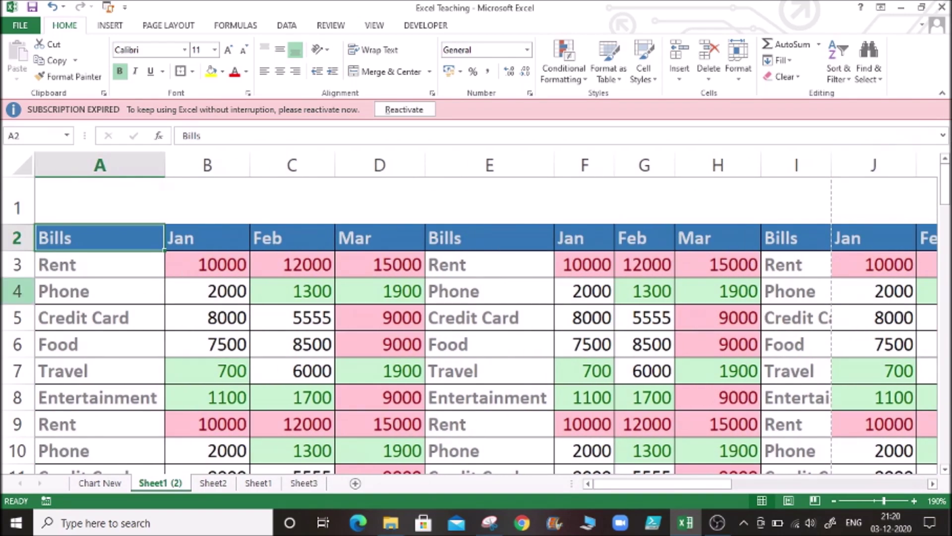
key("ctrl+Down")
key("Down")
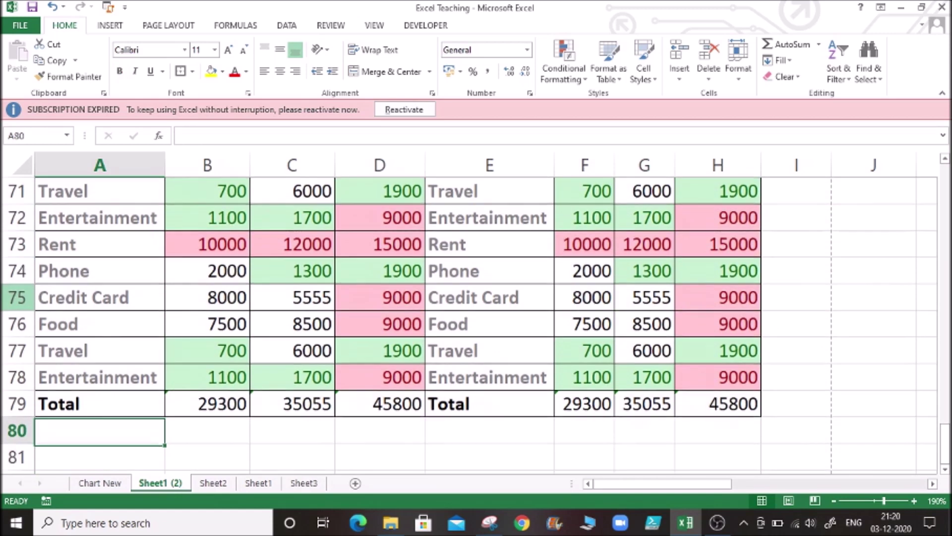
key("Up")
key("Up")
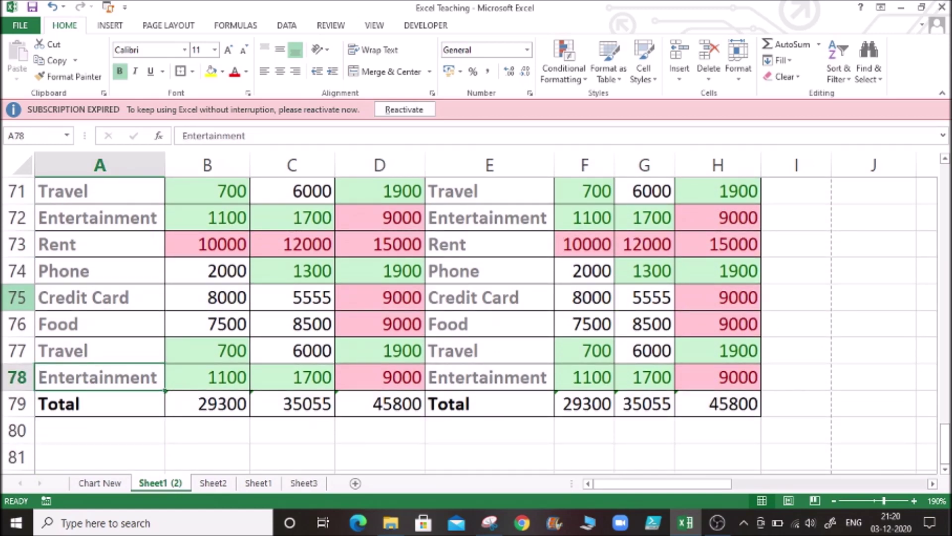
key("ctrl+Home")
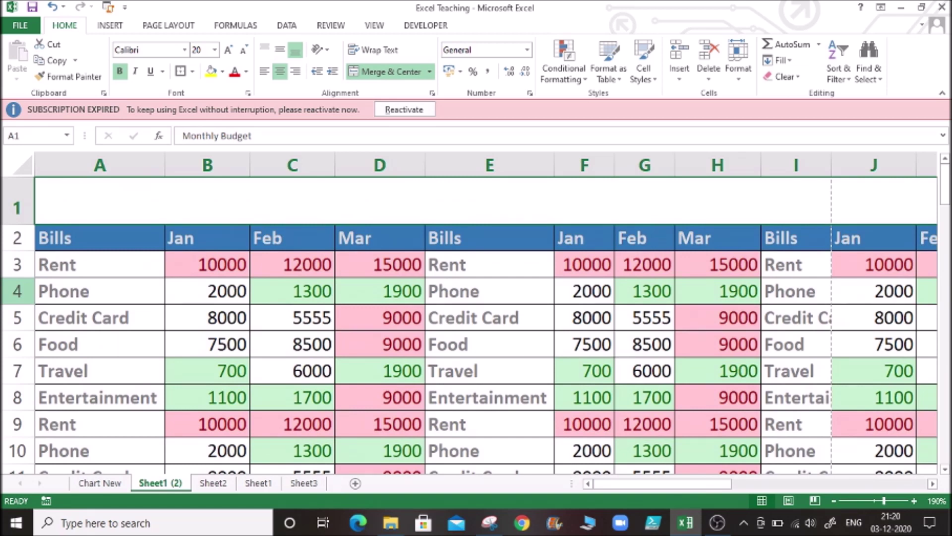
Step: Open the print settings for the budget sheet and set the page to Landscape Orientation
key("ctrl+p")
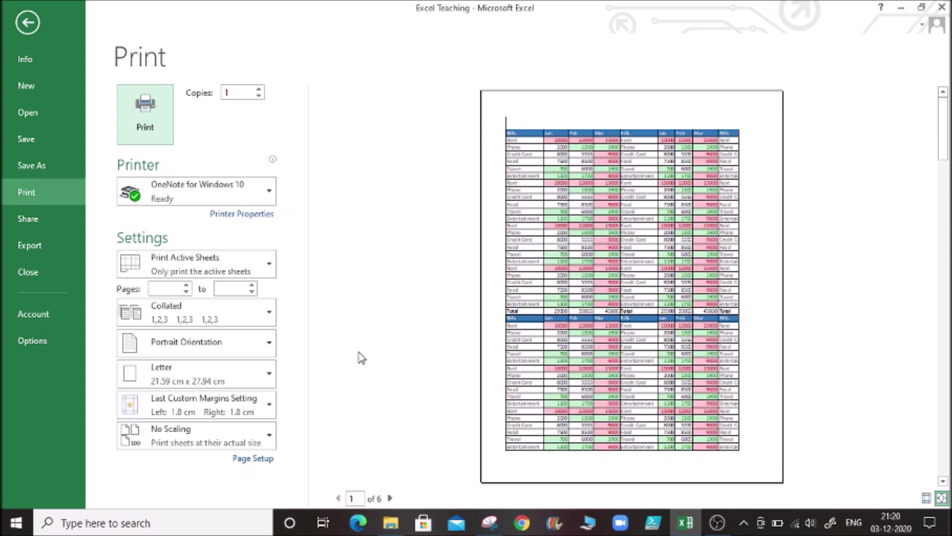
left_click(265, 345)
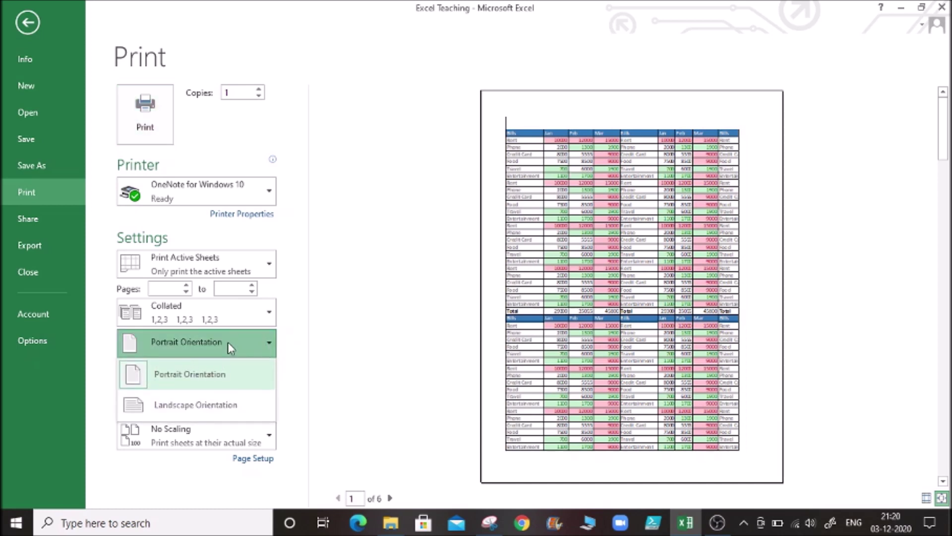
left_click(207, 408)
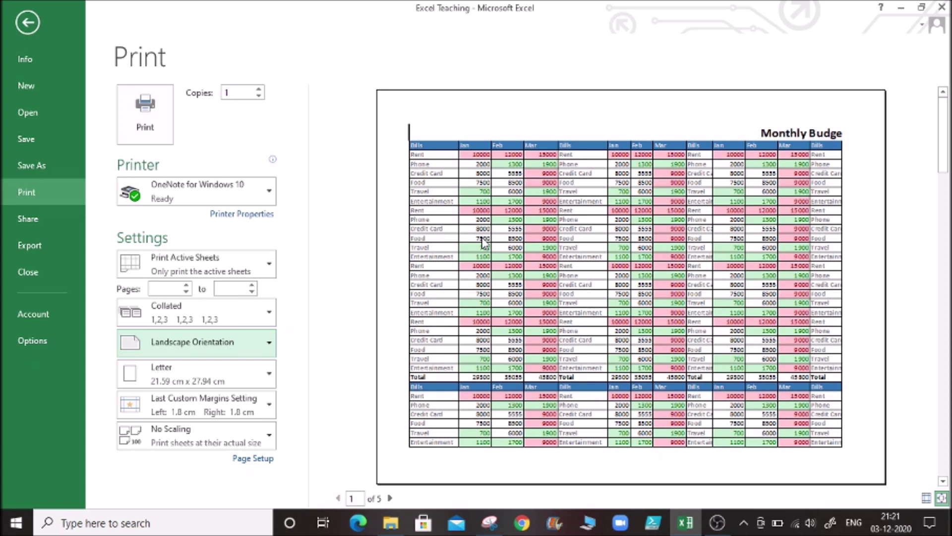
Step: Set the page back to Portrait Orientation in the print settings
left_click(264, 350)
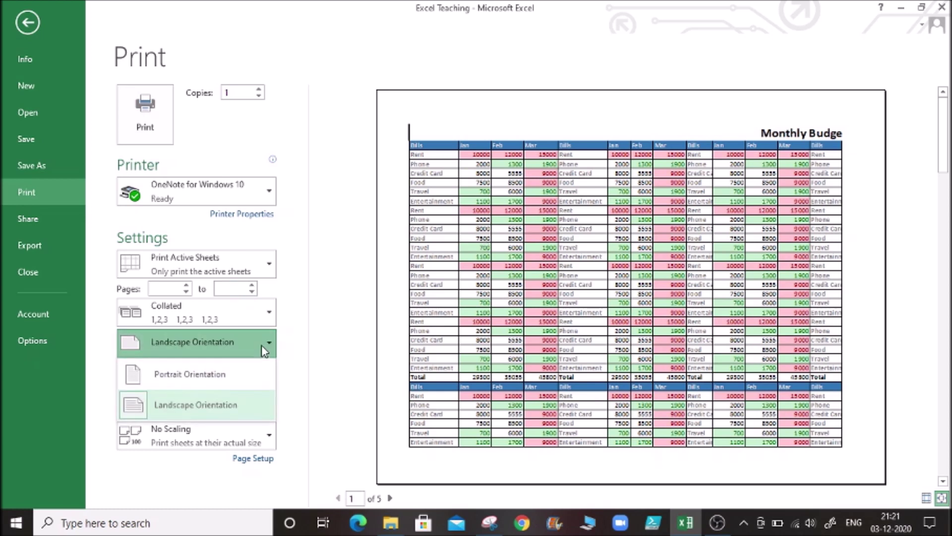
left_click(240, 372)
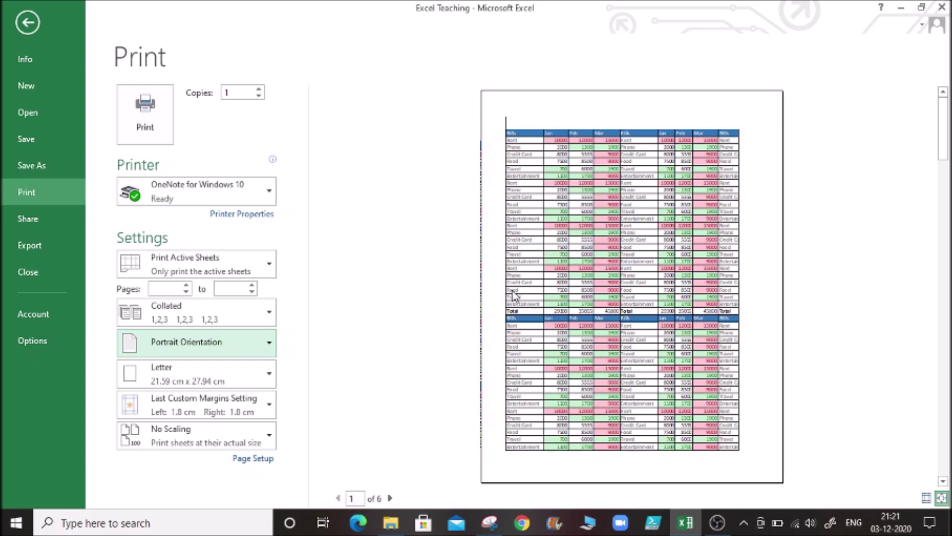
left_click(418, 300)
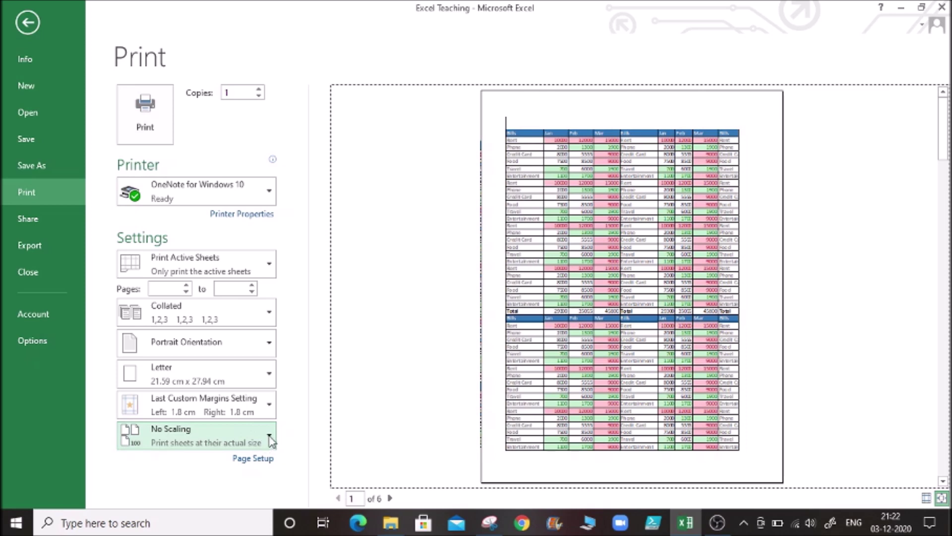
Step: Set the print scaling to Fit Sheet on One Page
left_click(271, 439)
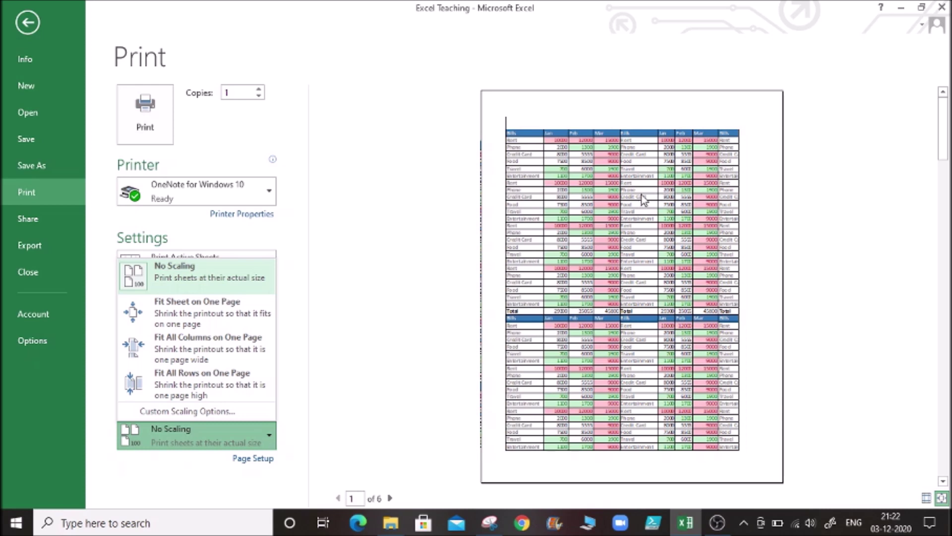
left_click(211, 314)
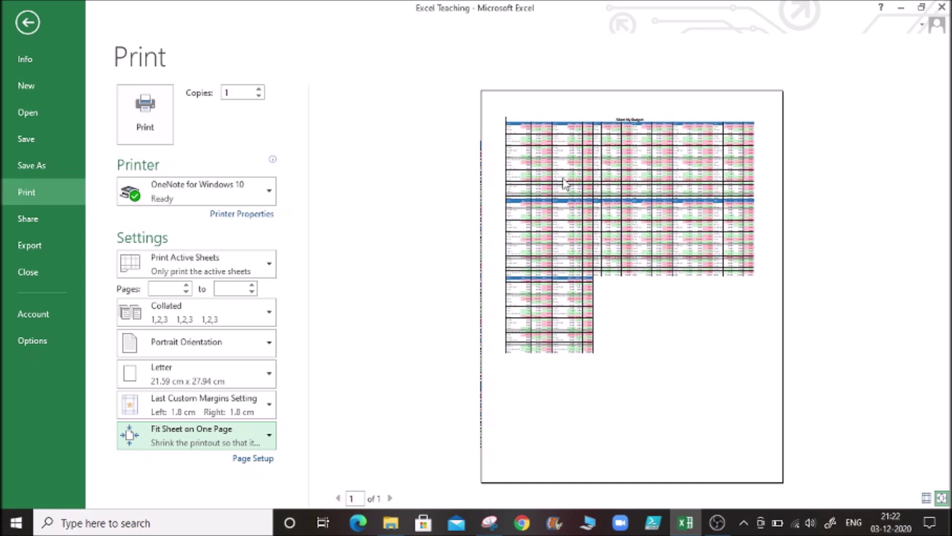
Step: Try the Fit All Columns on One Page scaling and reset the printout to No Scaling
left_click(269, 440)
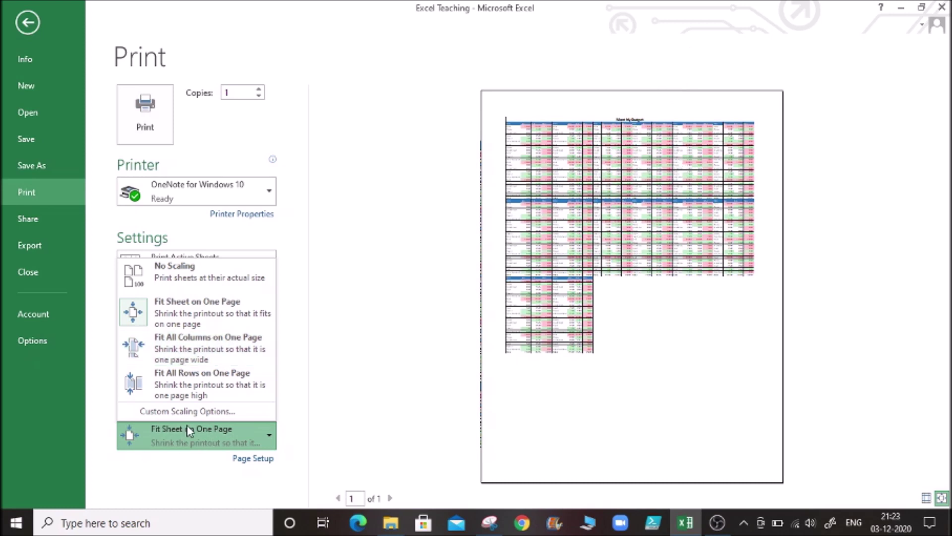
left_click(208, 346)
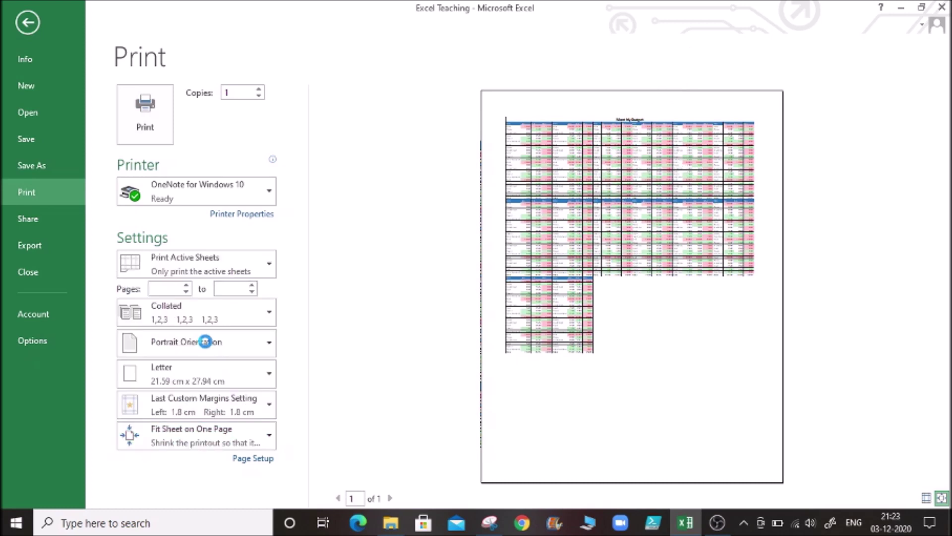
left_click(267, 435)
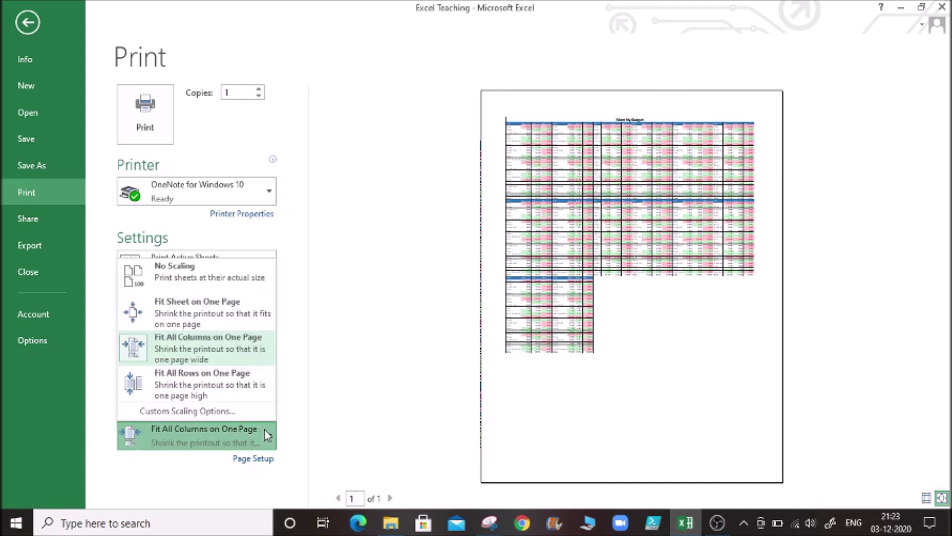
left_click(227, 273)
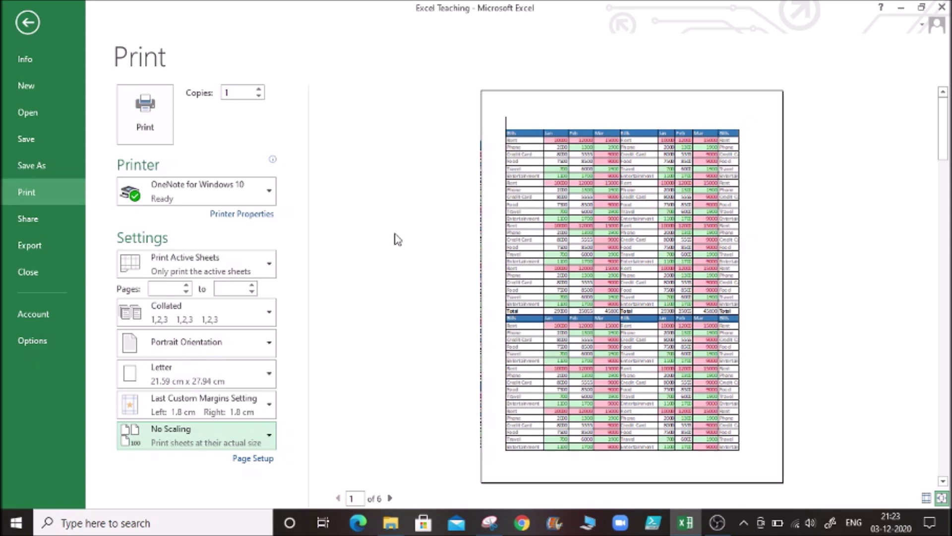
Step: Compare the print preview using Fit All Columns on One Page and Fit All Rows on One Page
left_click(271, 437)
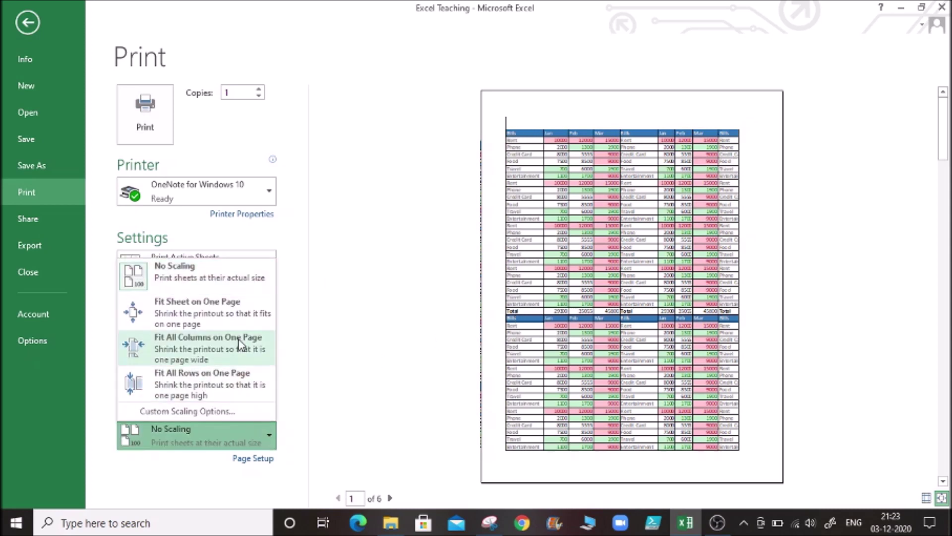
left_click(220, 354)
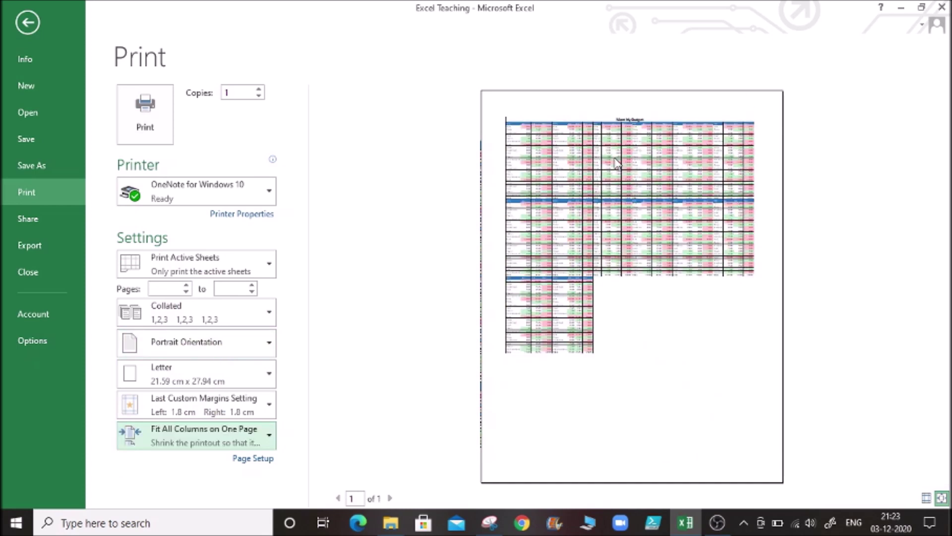
left_click(270, 435)
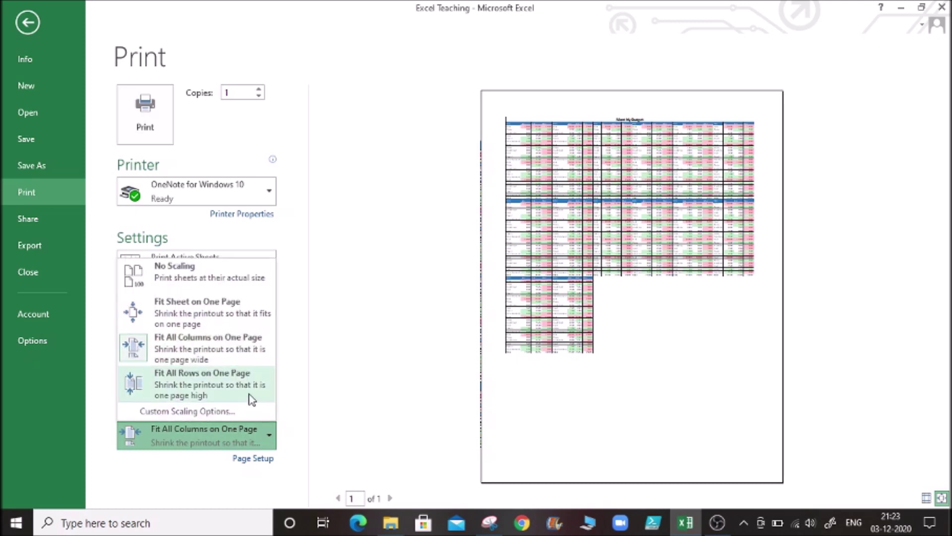
left_click(236, 379)
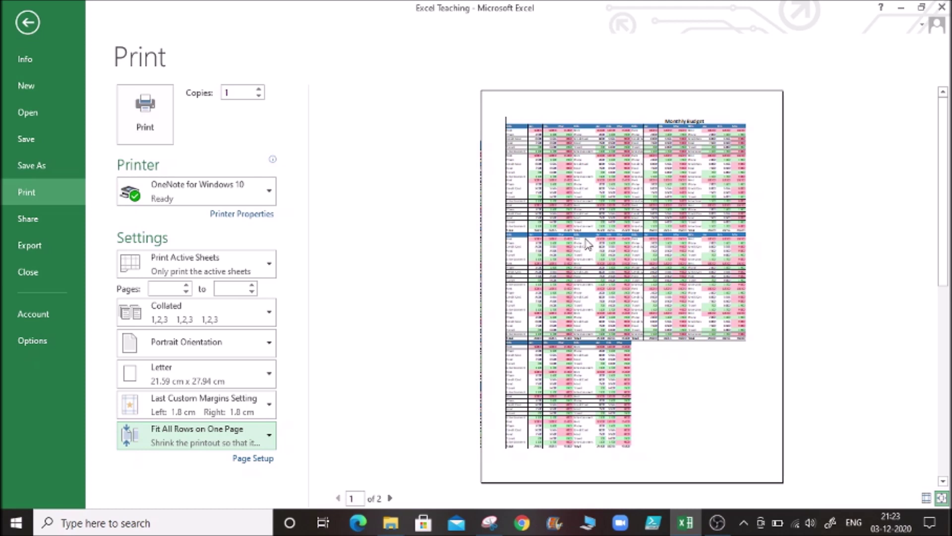
Step: Restore the print scaling to No Scaling and return to the worksheet
left_click(270, 440)
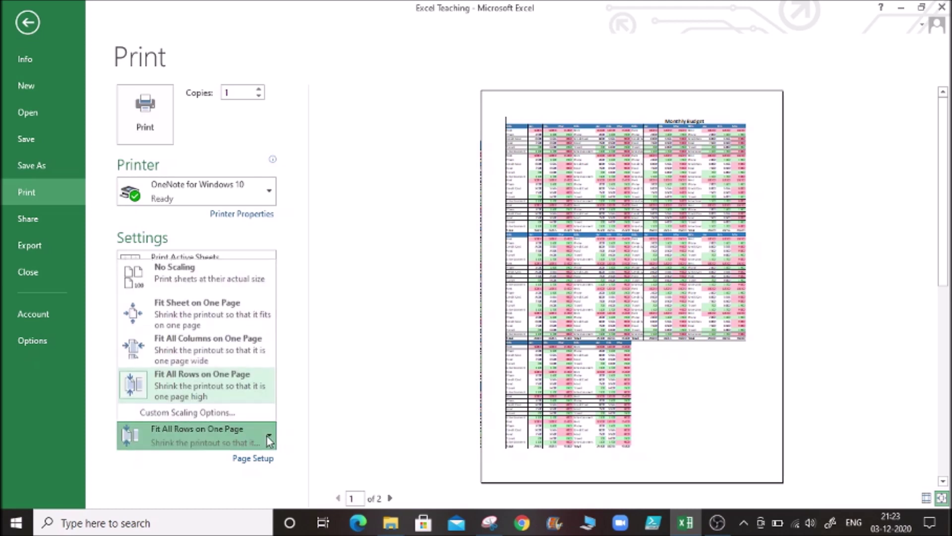
left_click(253, 276)
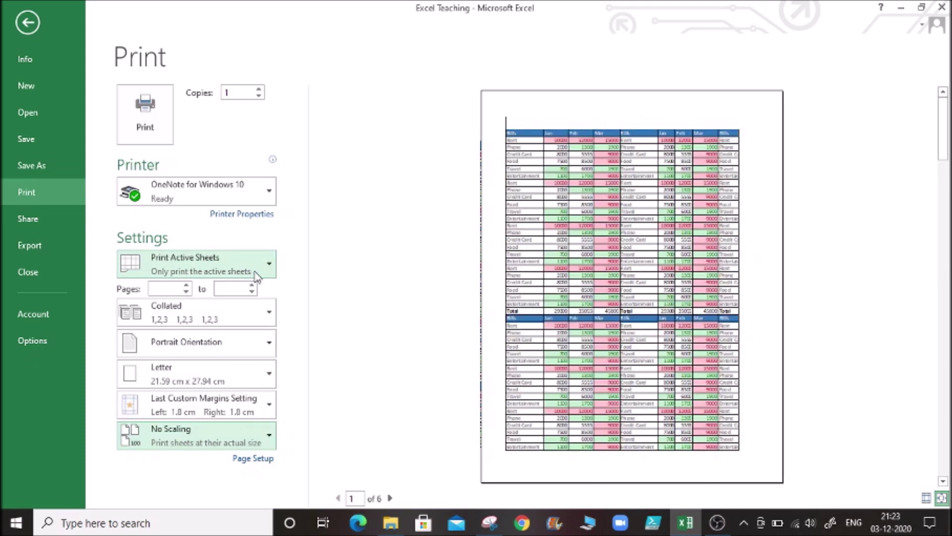
key("Escape")
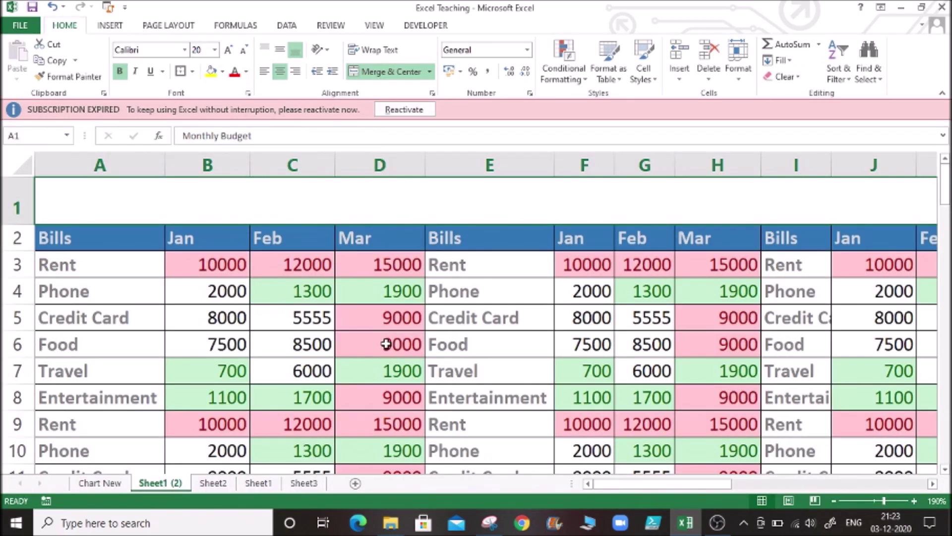
Step: Switch to the Sheet3 worksheet
left_click(317, 485)
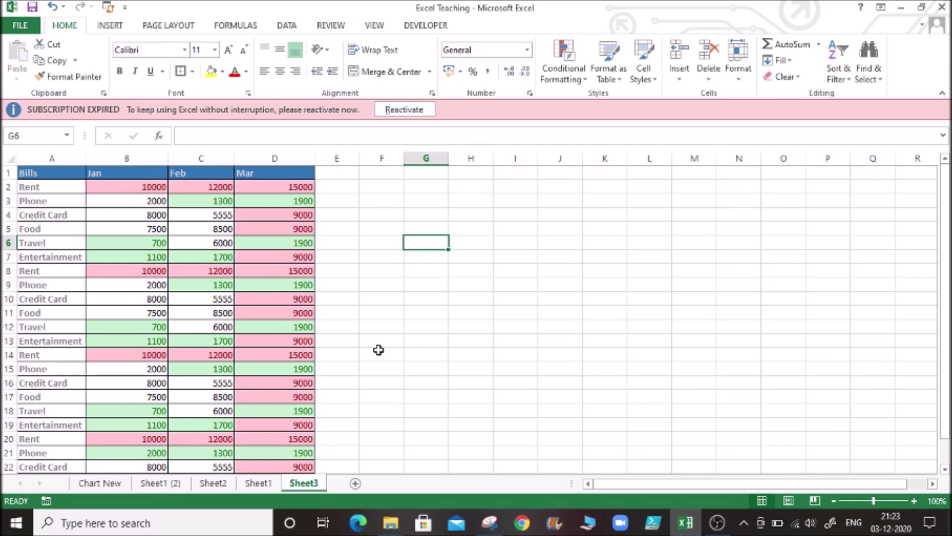
Step: Open the print settings for Sheet3 and enlarge the printout above 100% of normal size with custom scaling
key("ctrl+p")
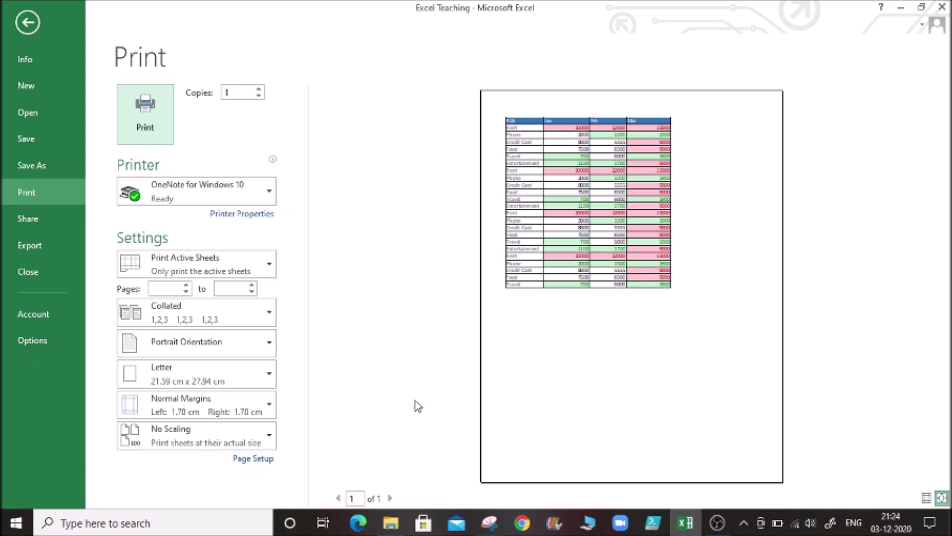
left_click(270, 438)
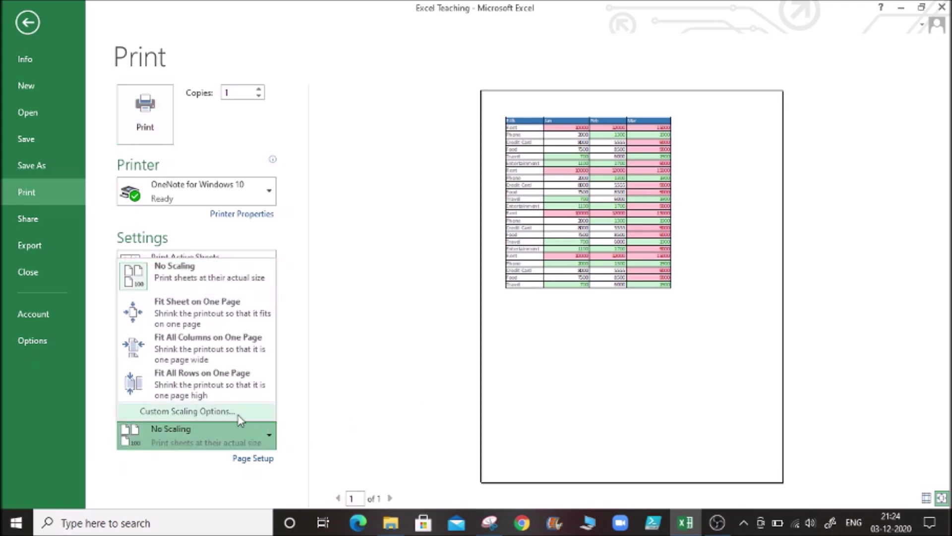
left_click(241, 413)
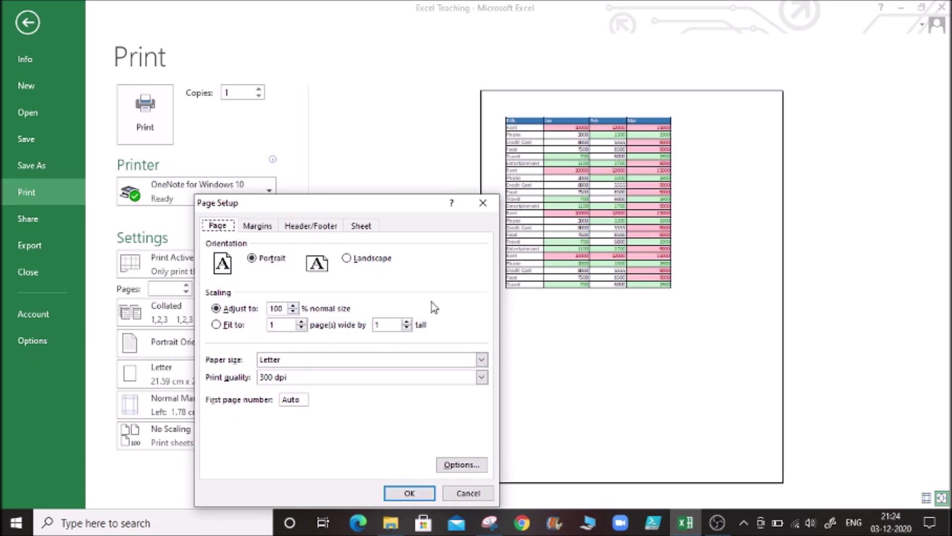
double_click(296, 305)
left_click(398, 492)
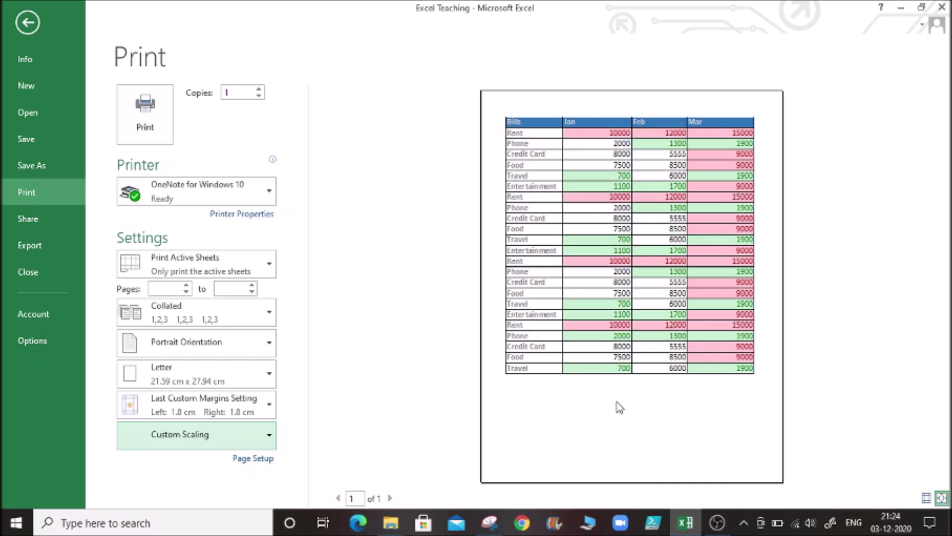
left_click(268, 438)
left_click(268, 438)
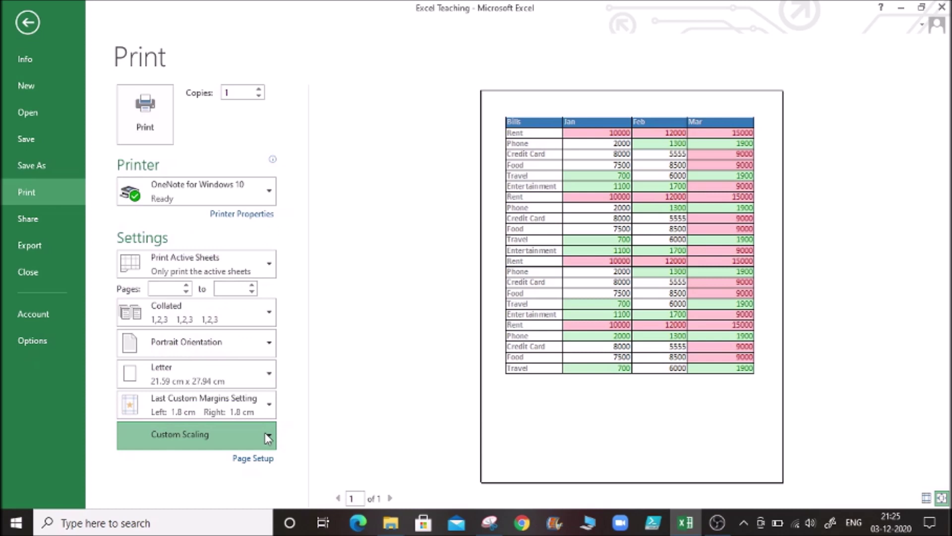
left_click(268, 438)
left_click(340, 403)
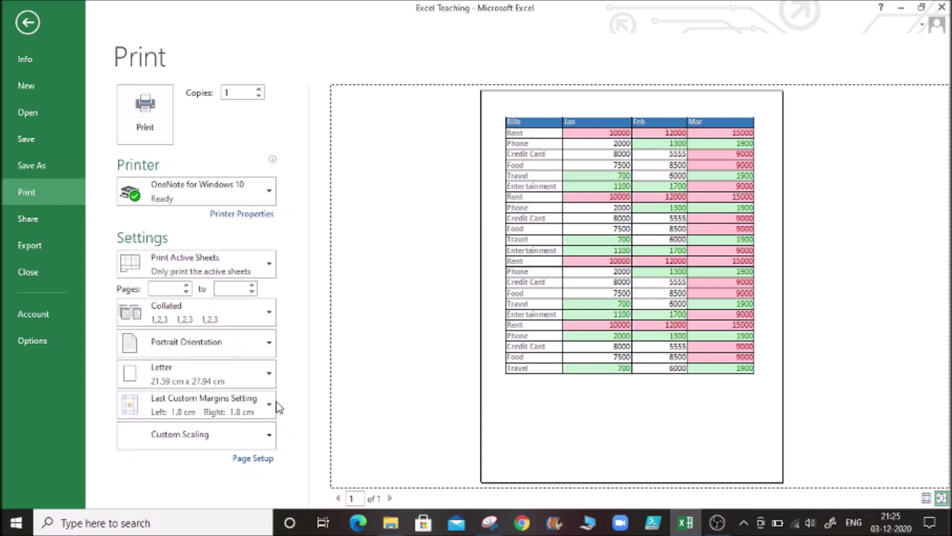
left_click(268, 405)
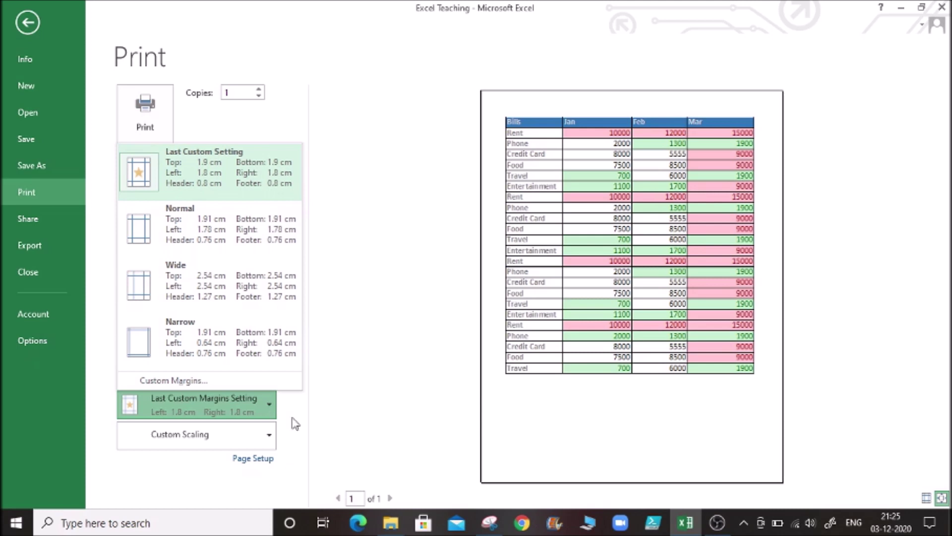
left_click(315, 436)
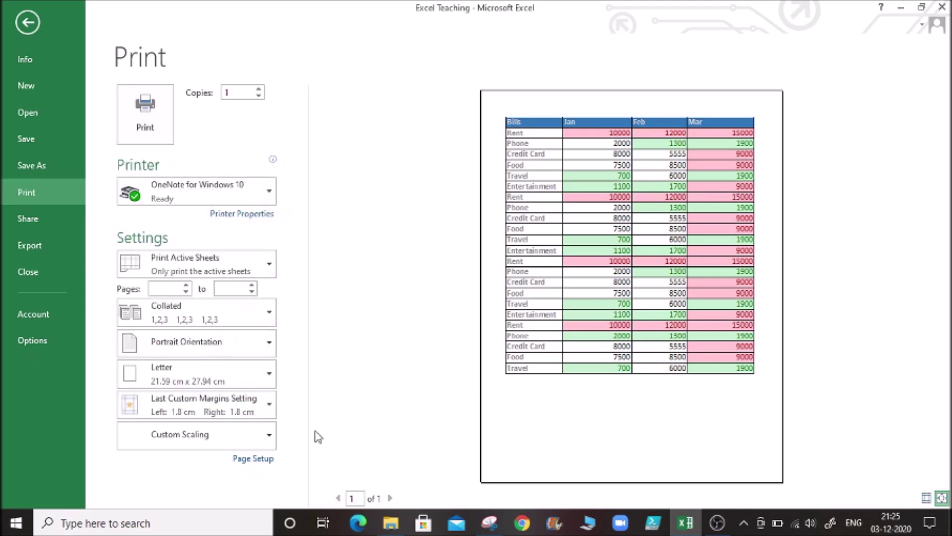
Step: Reset the print scaling to No Scaling and enlarge the sheet again by raising the custom percentage above 100%
left_click(264, 445)
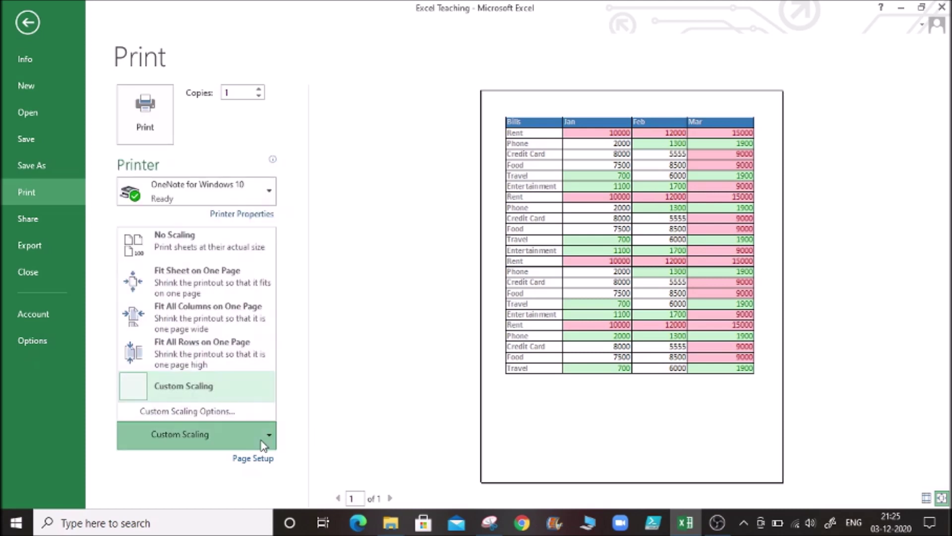
left_click(227, 247)
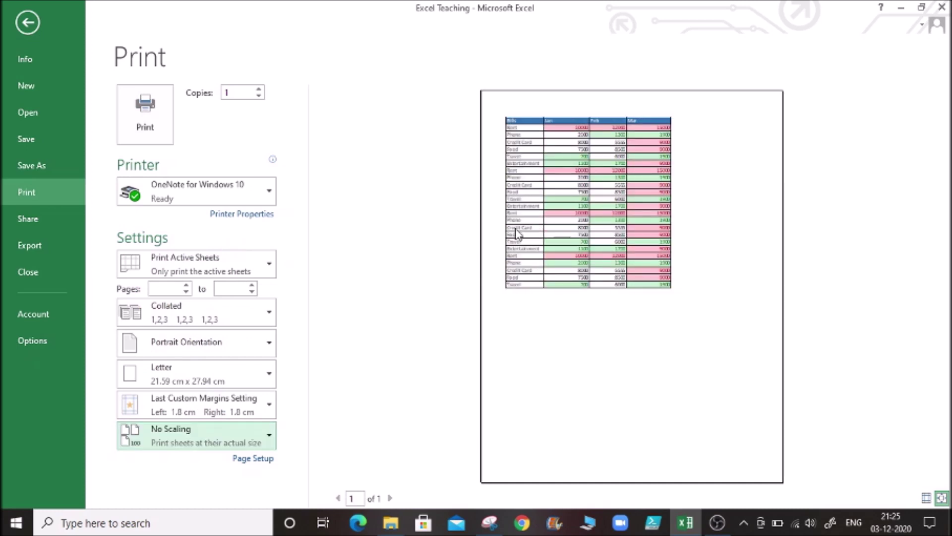
left_click(407, 321)
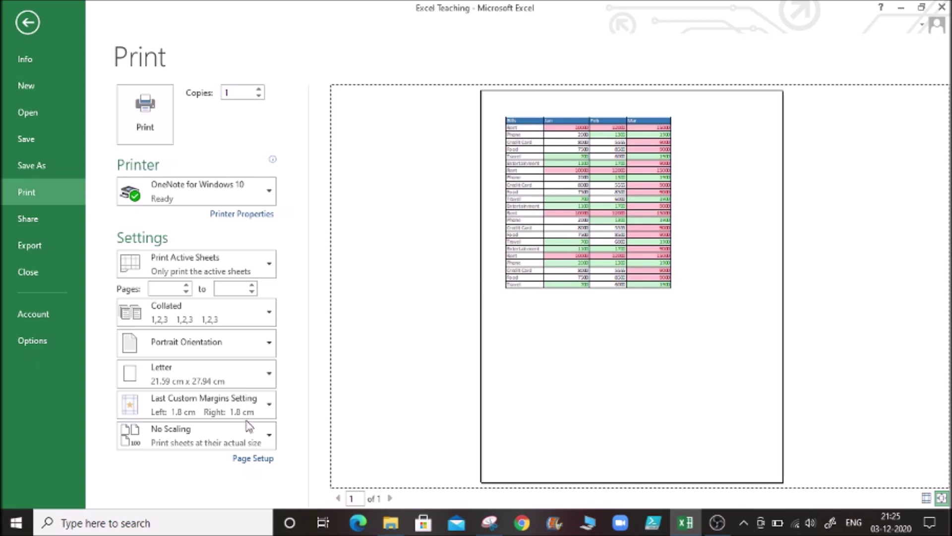
left_click(261, 437)
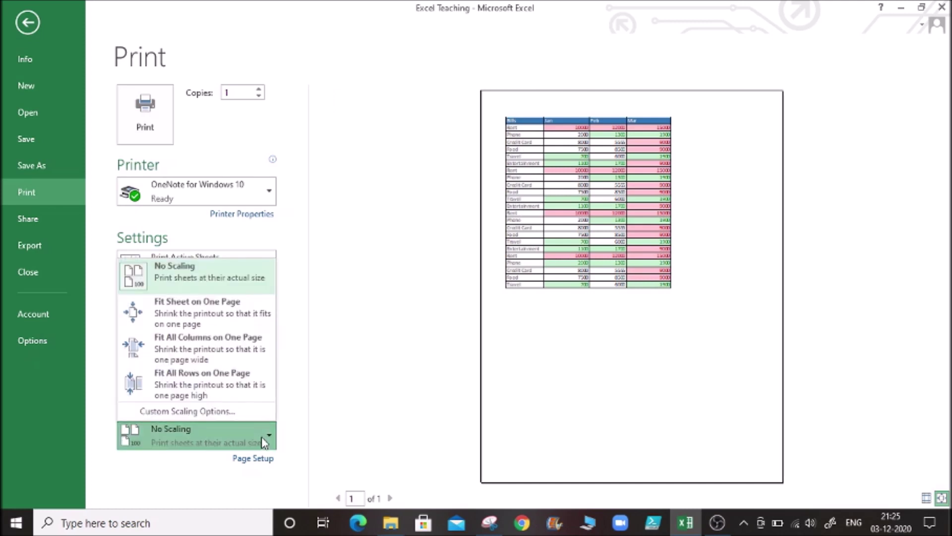
left_click(233, 414)
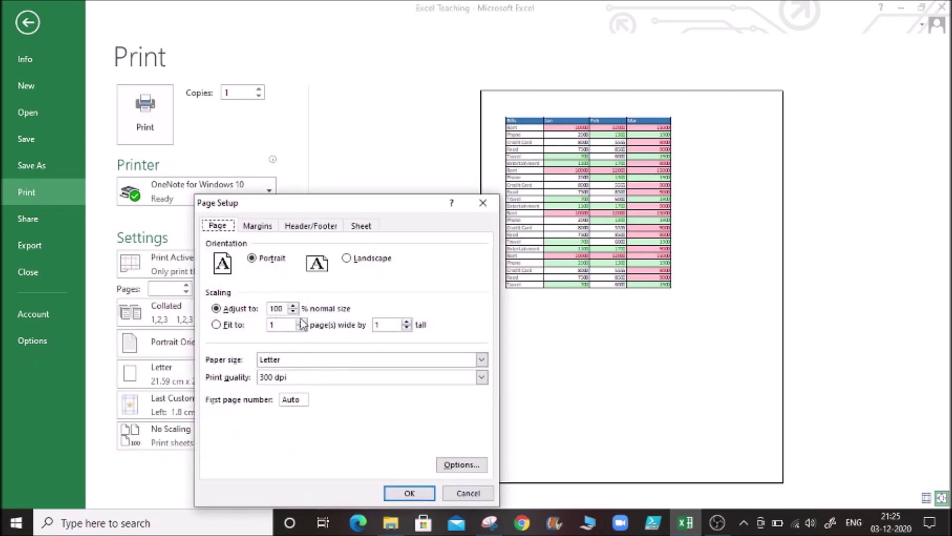
left_click(292, 306)
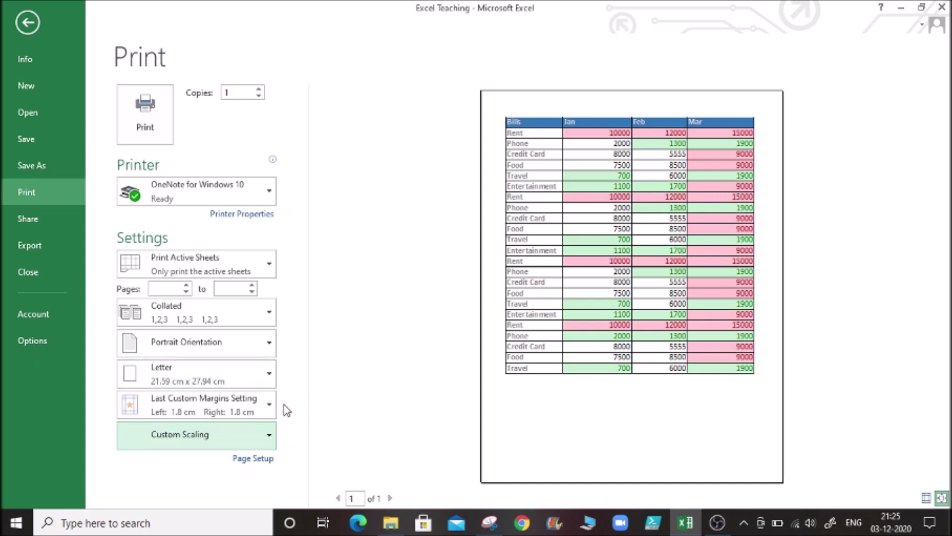
Step: Compare the print preview using the Normal and Wide page margins
left_click(271, 408)
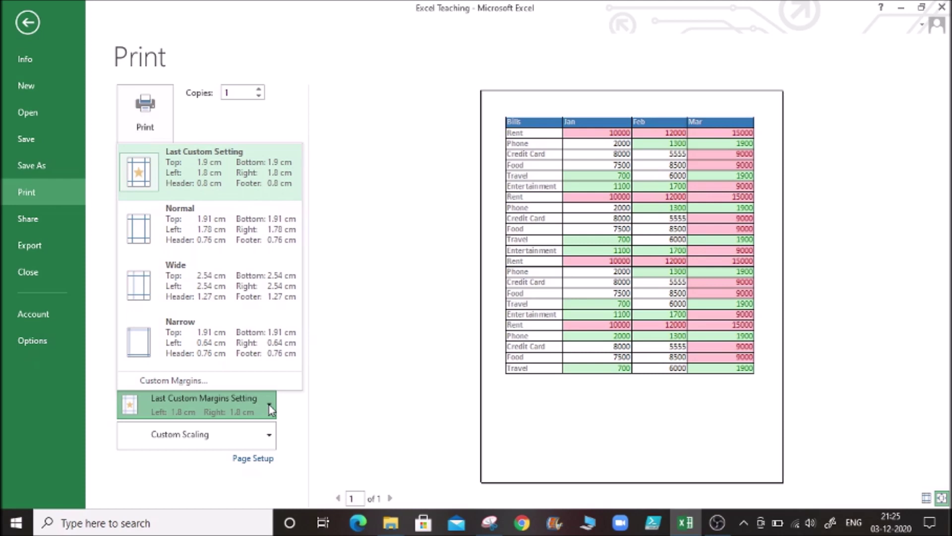
left_click(254, 240)
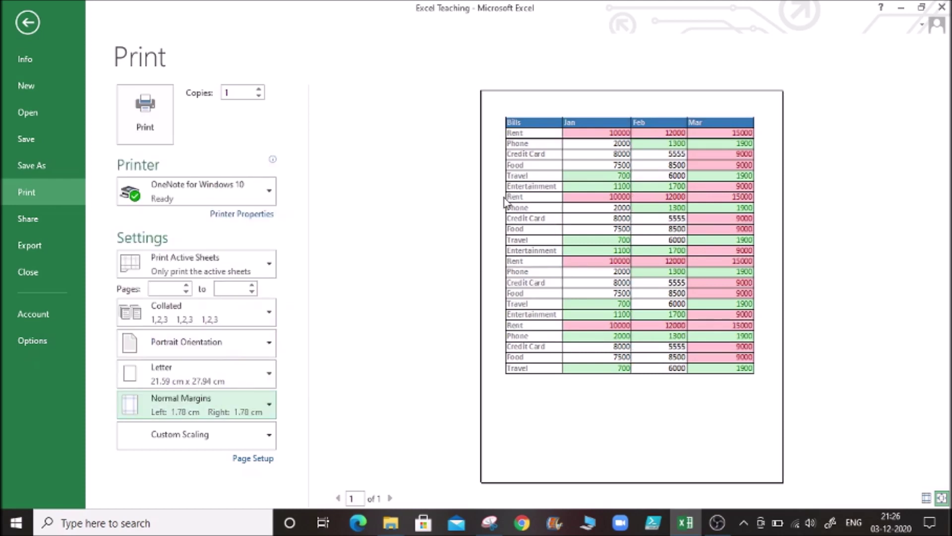
left_click(273, 404)
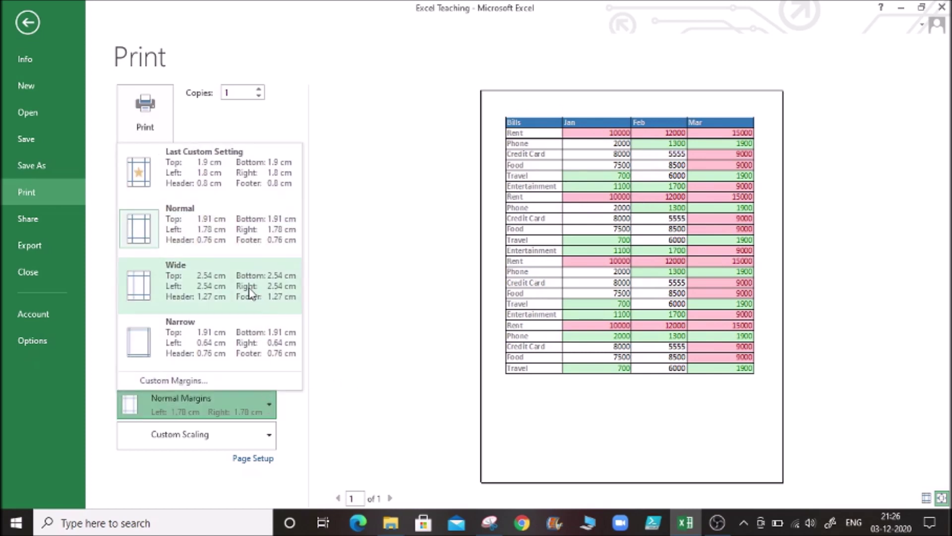
left_click(251, 292)
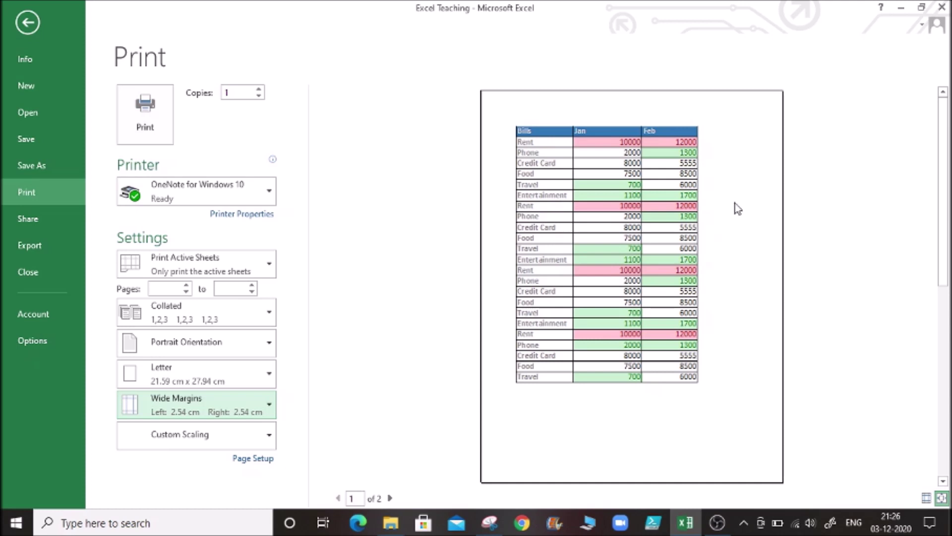
Step: Try the Narrow page margins and restore the Last Custom Setting margins
left_click(270, 410)
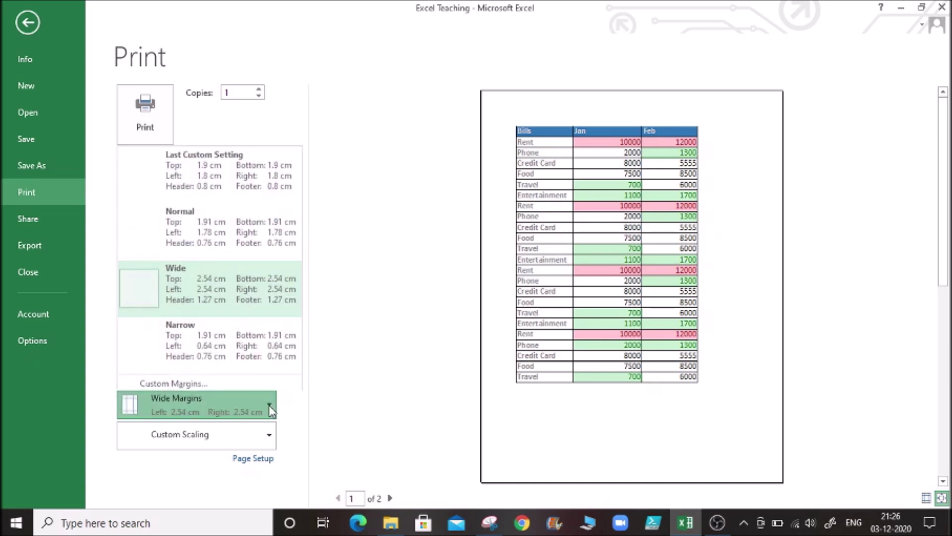
left_click(249, 328)
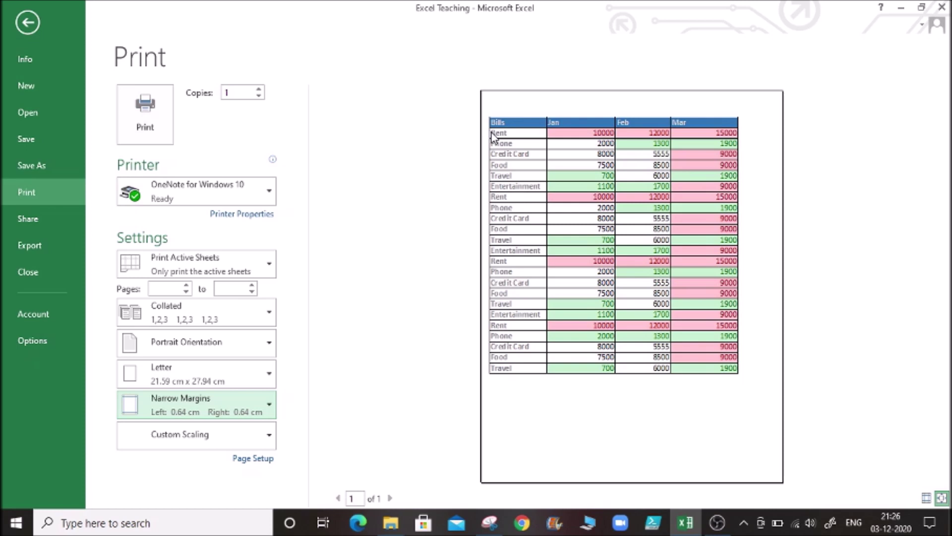
left_click(271, 410)
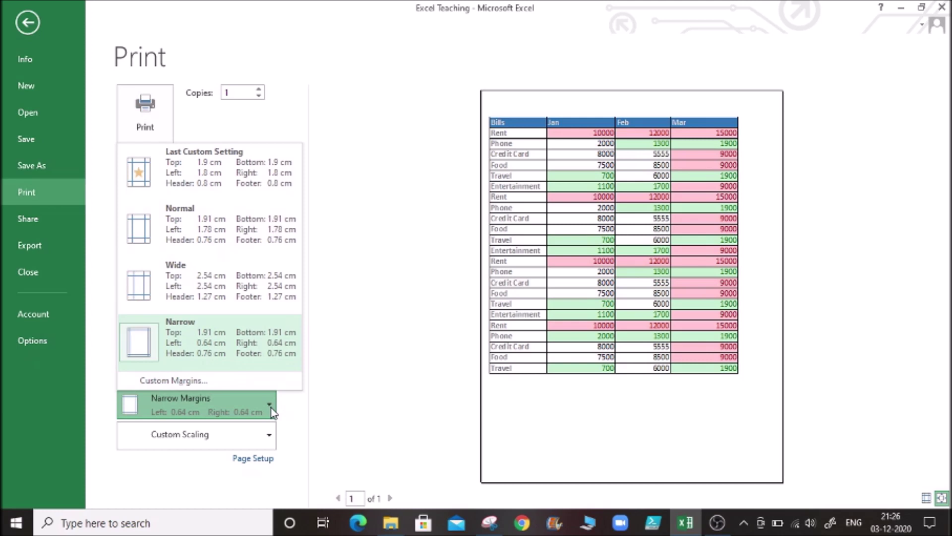
left_click(268, 186)
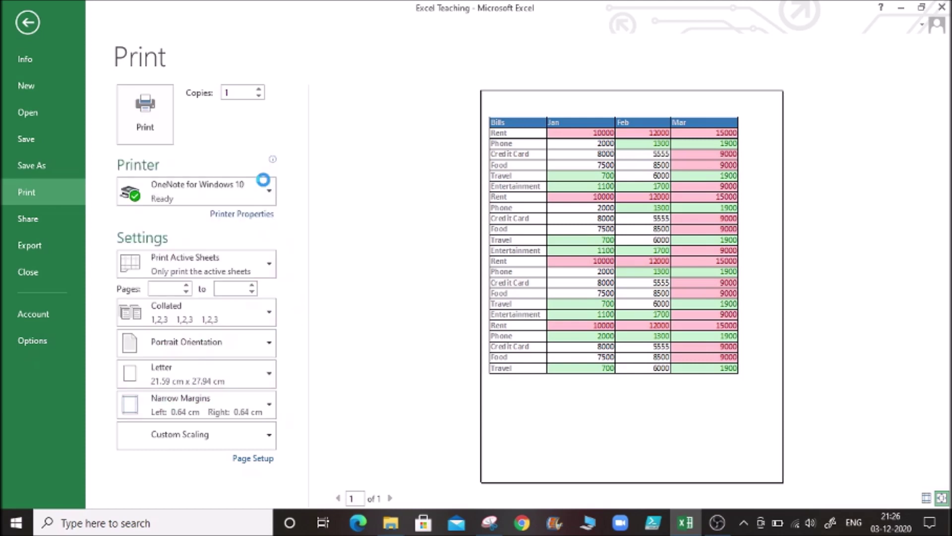
Step: Customize the page margins, trying a bottom margin of 0 before applying 8.4 cm at the top and 1.8 cm at the bottom
left_click(269, 404)
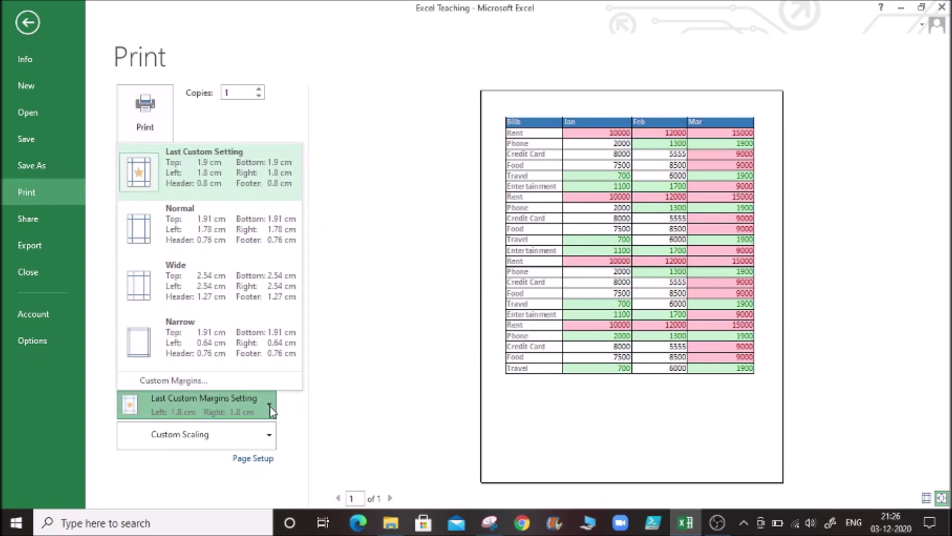
left_click(236, 382)
left_click_drag(389, 201, 317, 91)
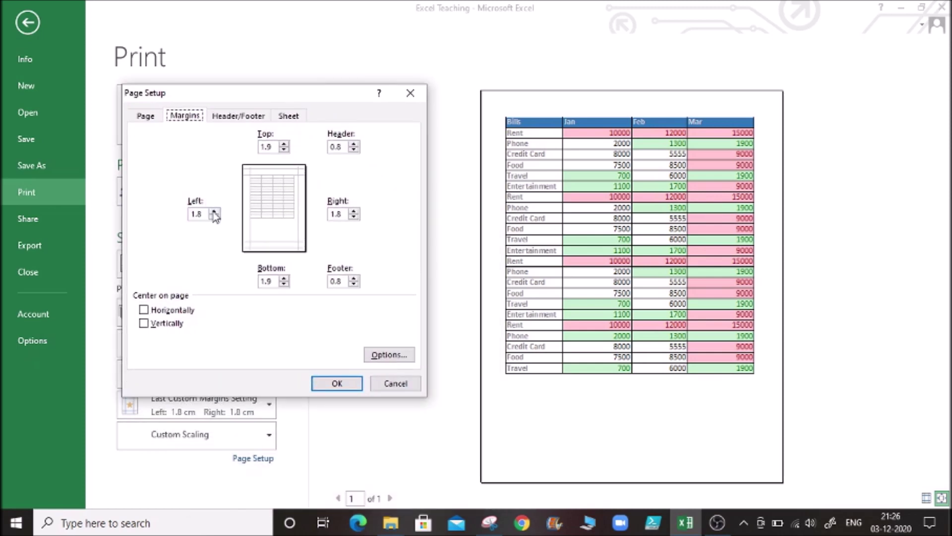
left_click(284, 284)
type("0")
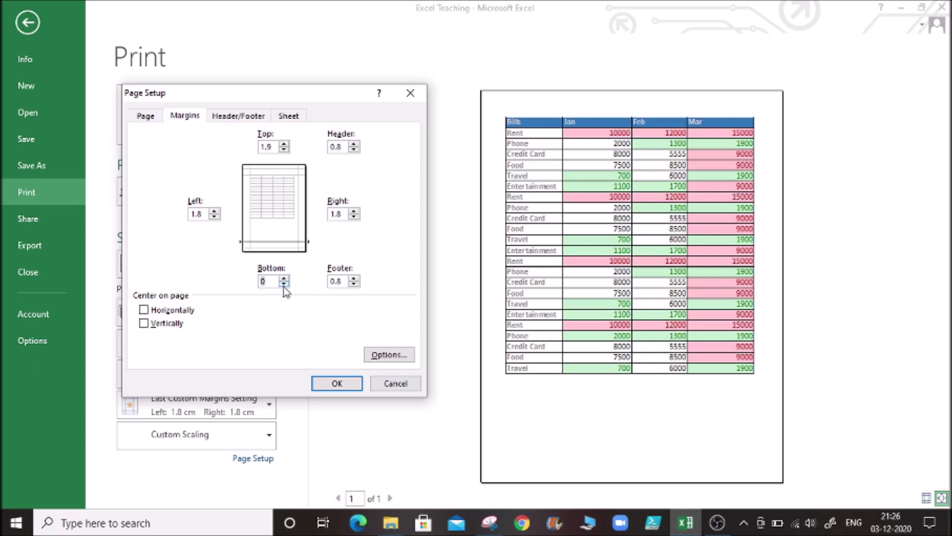
left_click(336, 384)
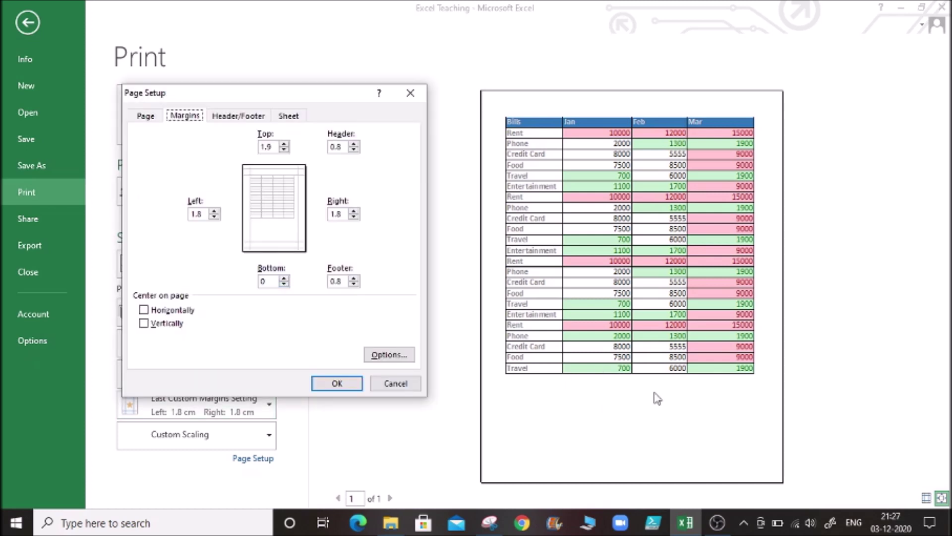
left_click(284, 144)
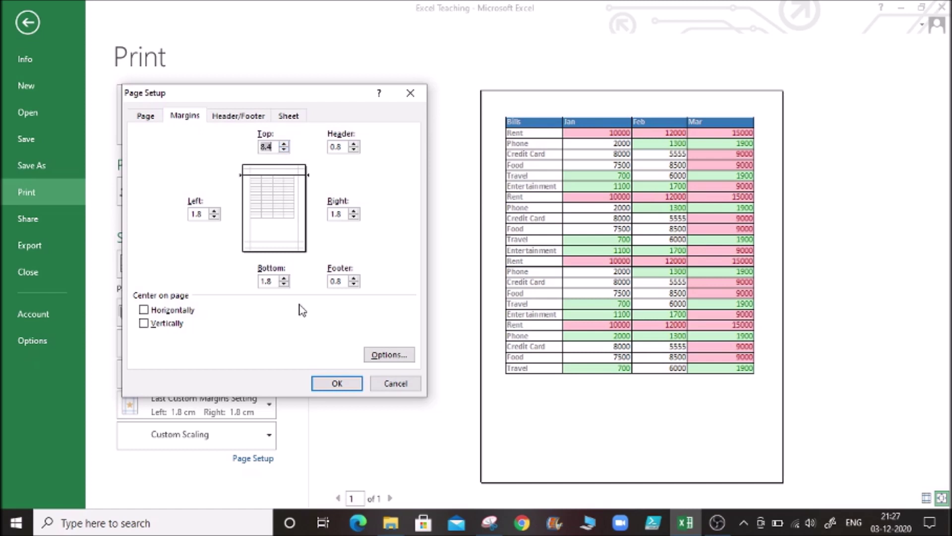
left_click(336, 385)
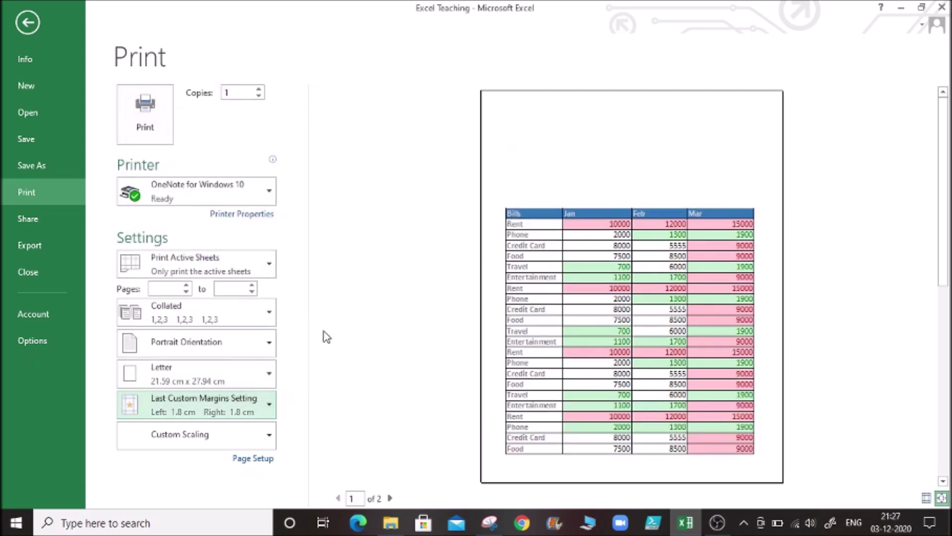
Step: Apply a custom left margin of 3 cm and return the page margins to Normal
left_click(251, 407)
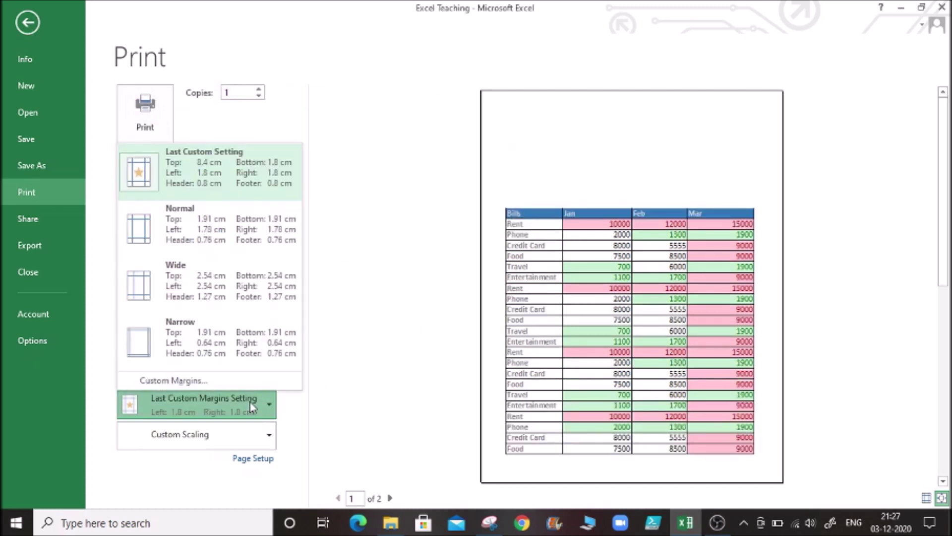
left_click(234, 381)
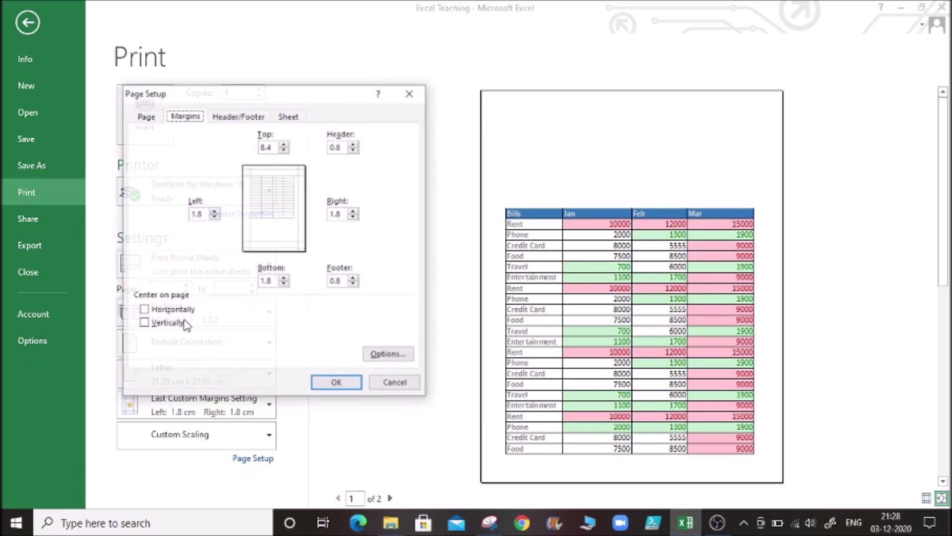
left_click(202, 215)
key("BackSpace")
key("BackSpace")
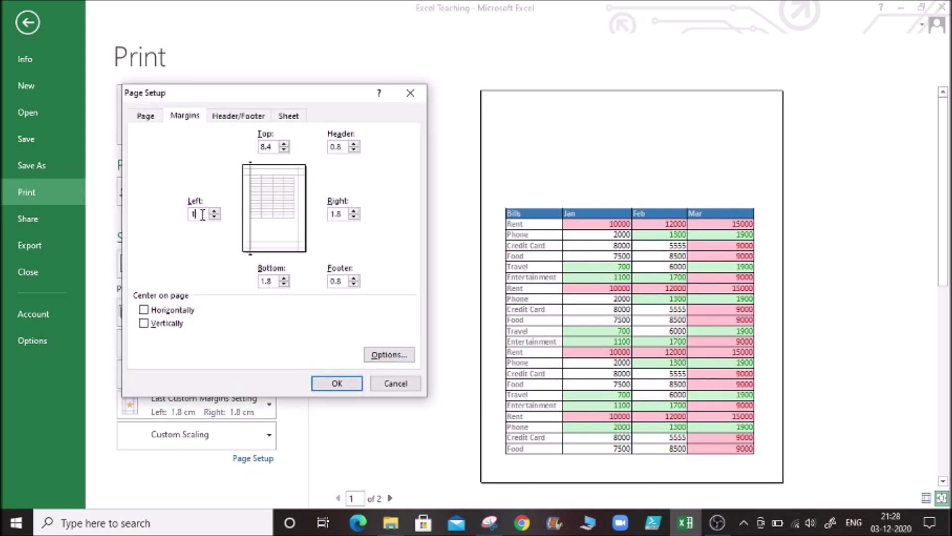
type("3")
left_click(337, 383)
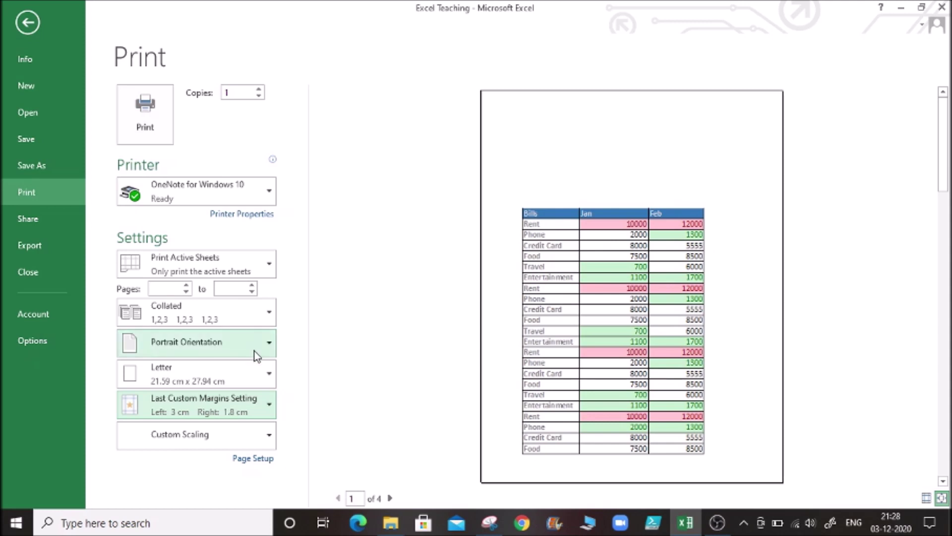
left_click(269, 403)
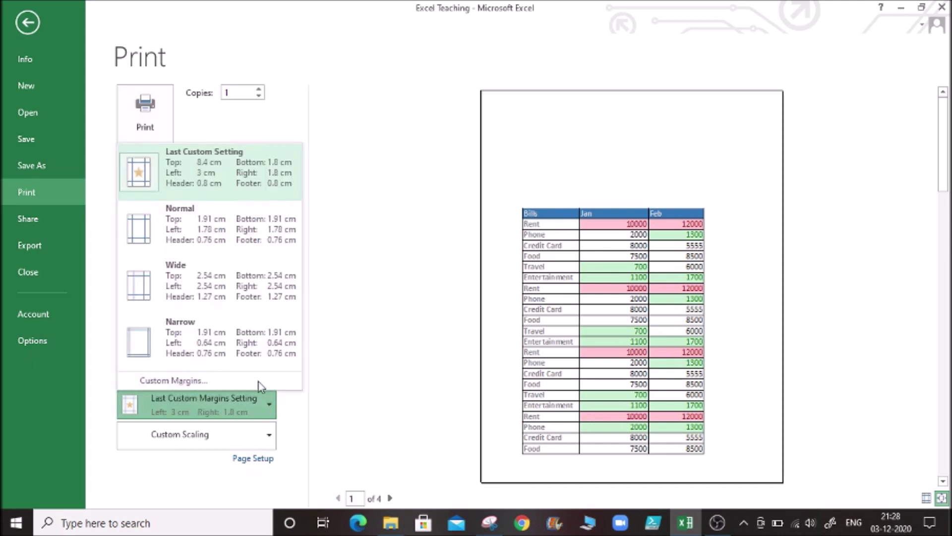
left_click(221, 211)
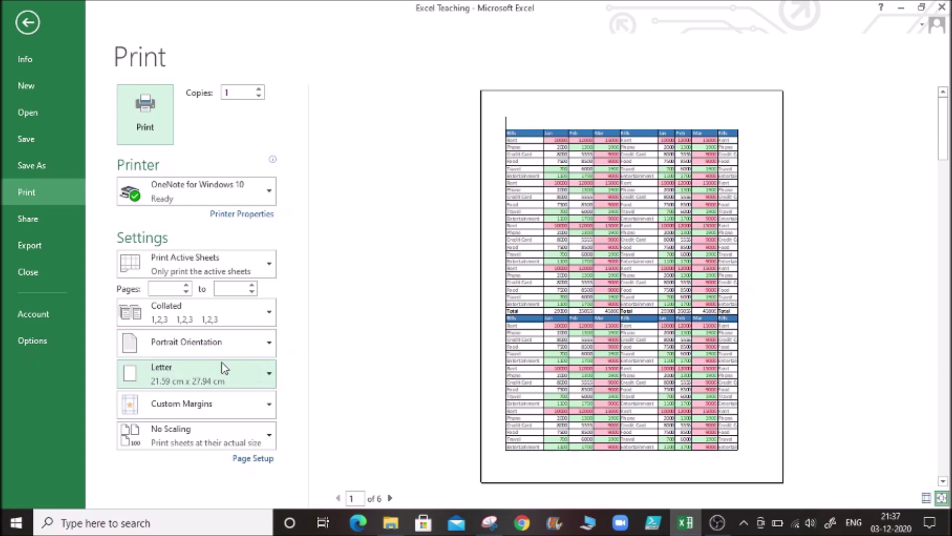
Step: Set the paper size to A4, check the additional paper sizes in Page Setup and return to the worksheet
left_click(268, 380)
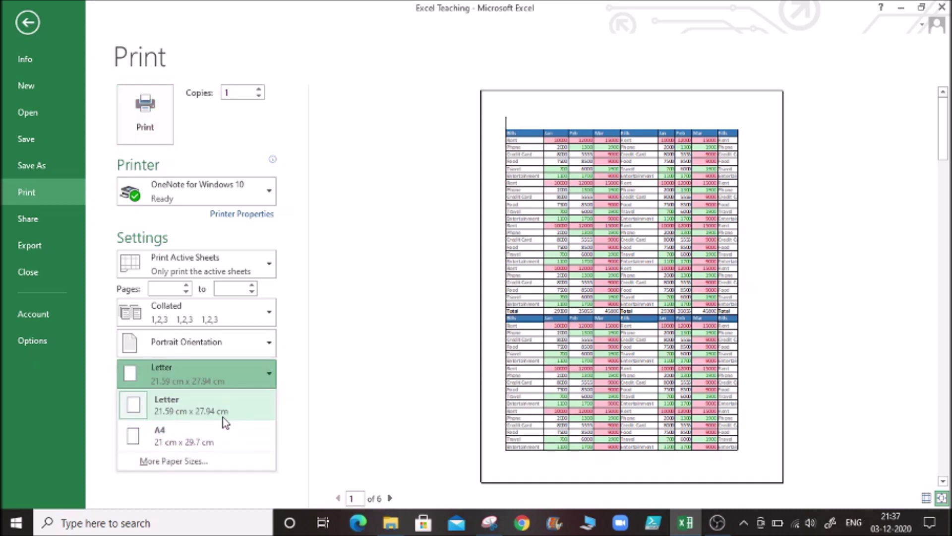
left_click(203, 442)
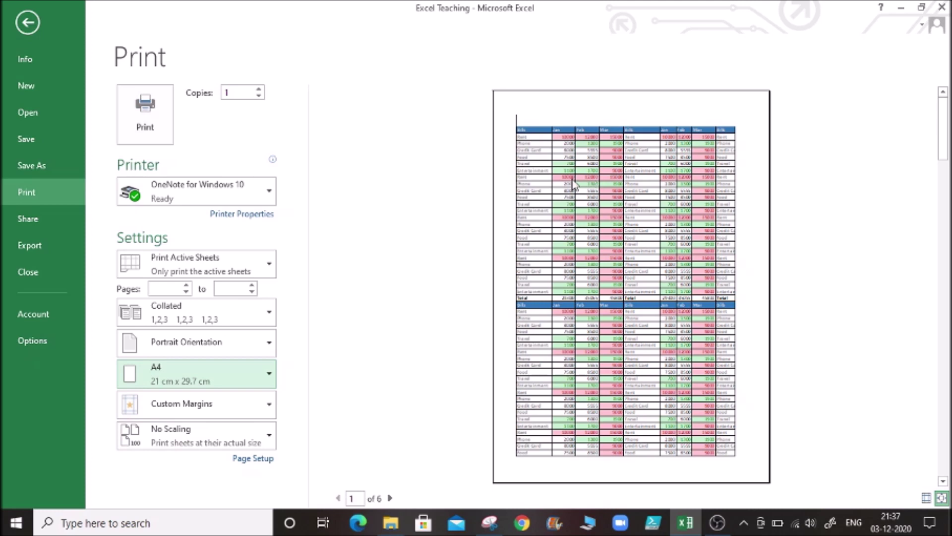
left_click(268, 378)
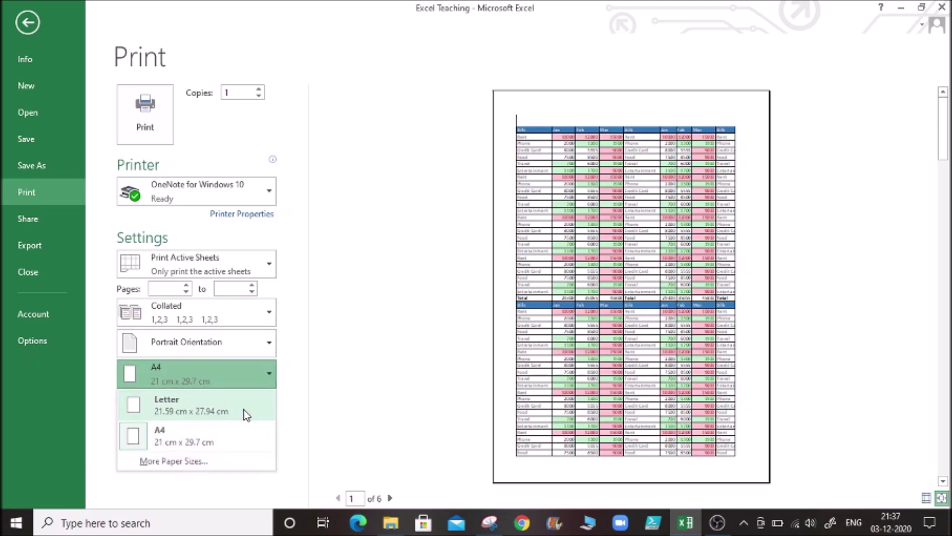
left_click(214, 463)
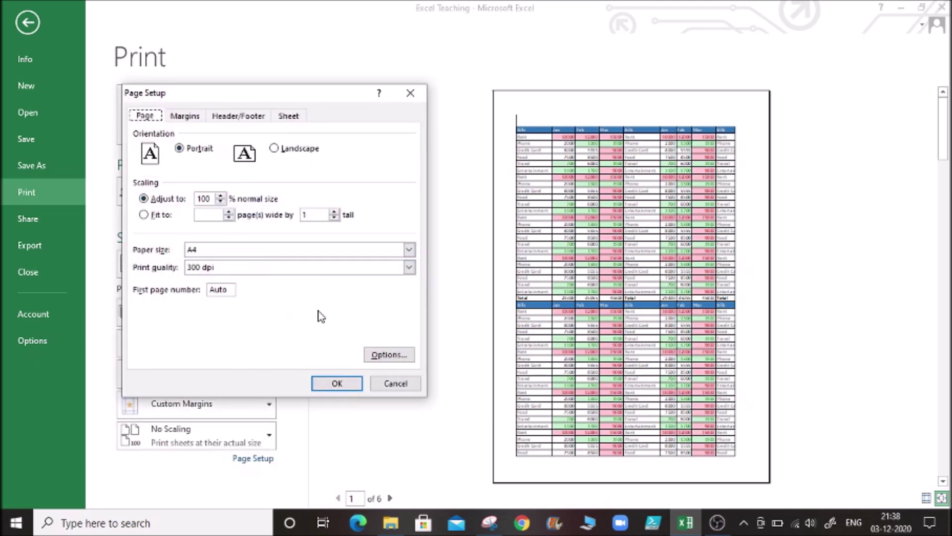
key("Escape")
key("Escape")
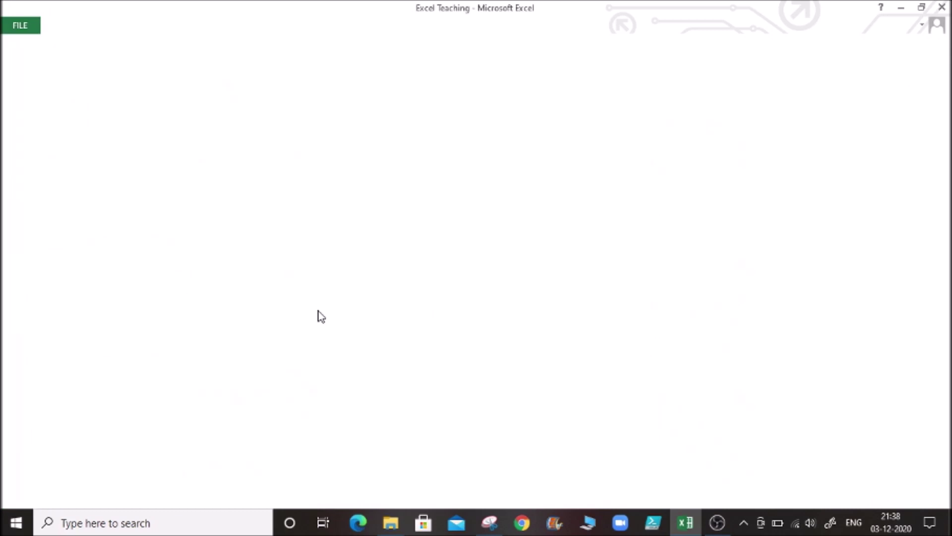
Step: Show Sheet1 (2) in Page Break Preview and look over how the budget tables are divided into pages
left_click(331, 270)
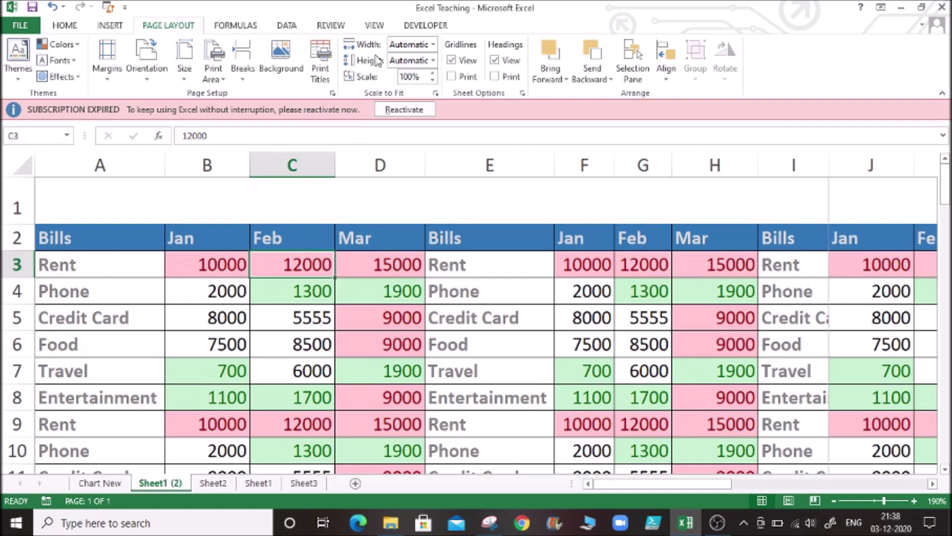
left_click(371, 27)
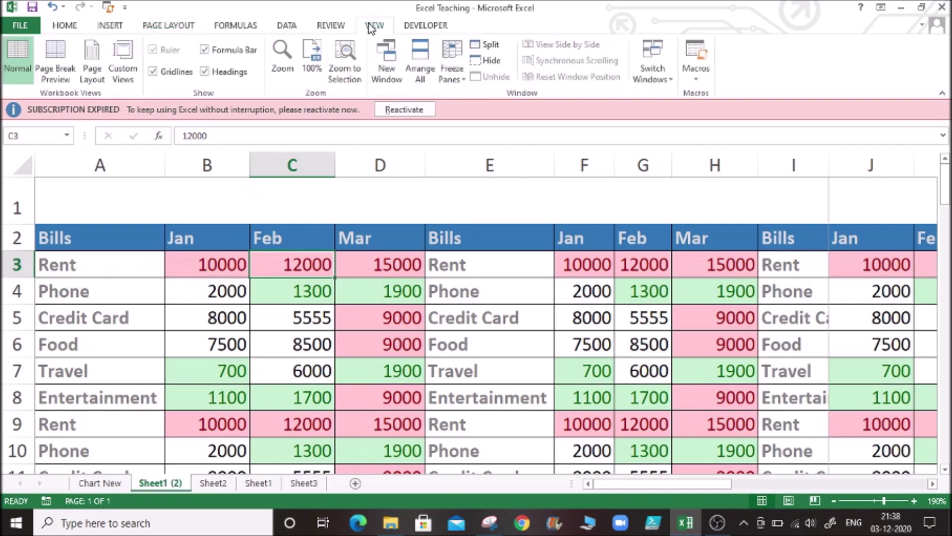
left_click(63, 74)
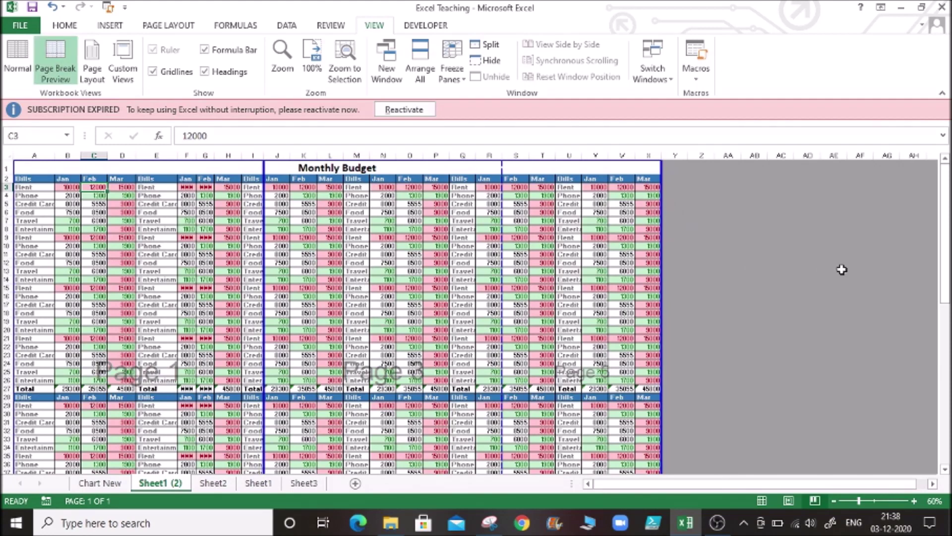
left_click_drag(945, 271, 945, 430)
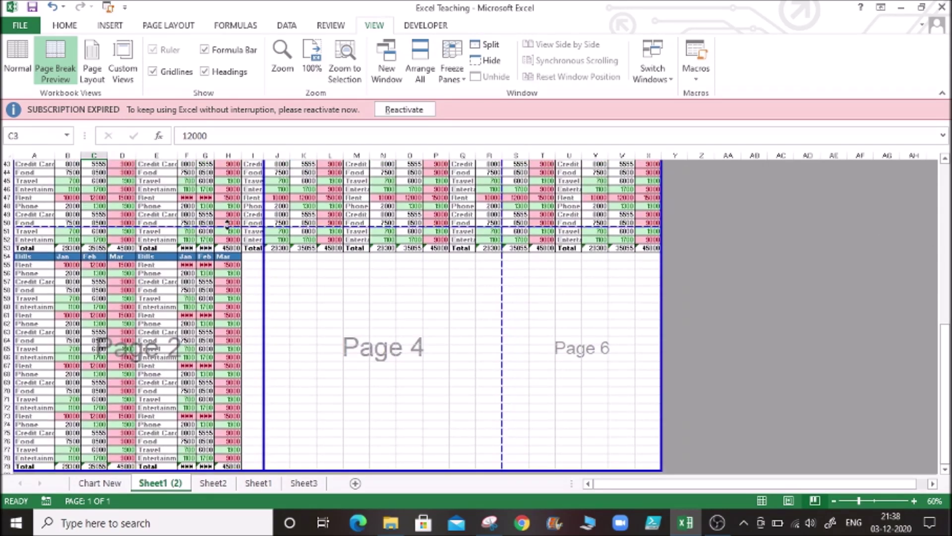
left_click_drag(945, 396, 945, 233)
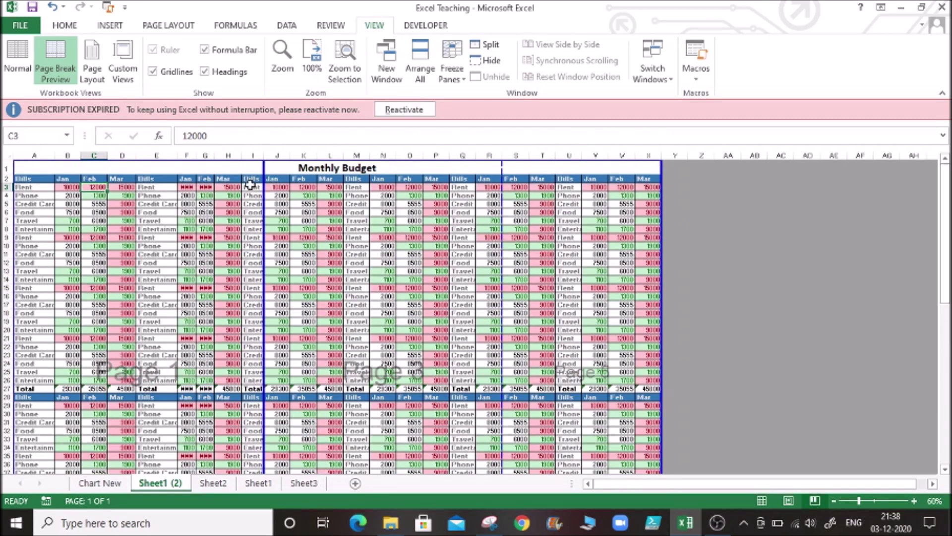
Step: Autofit the widths of columns F and G so their values fit
left_click(187, 188)
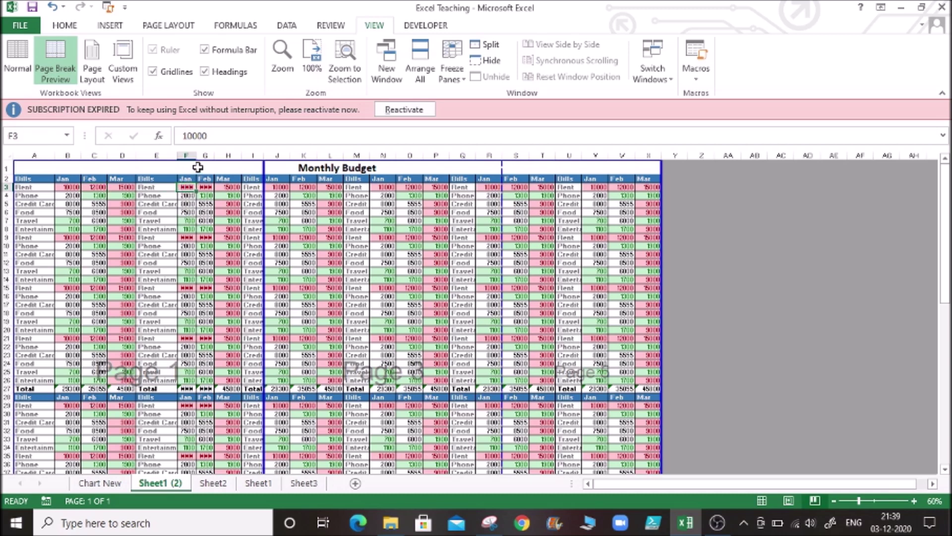
double_click(197, 154)
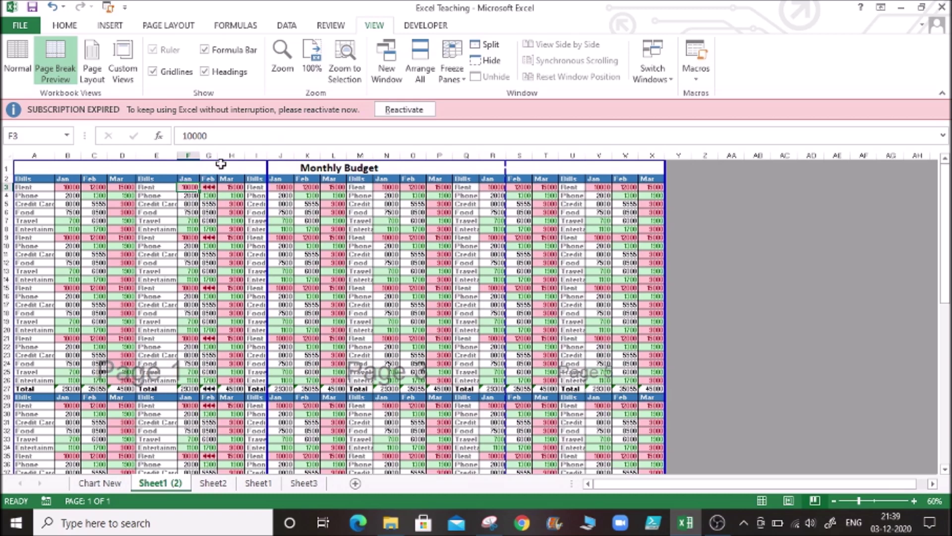
double_click(218, 156)
double_click(218, 156)
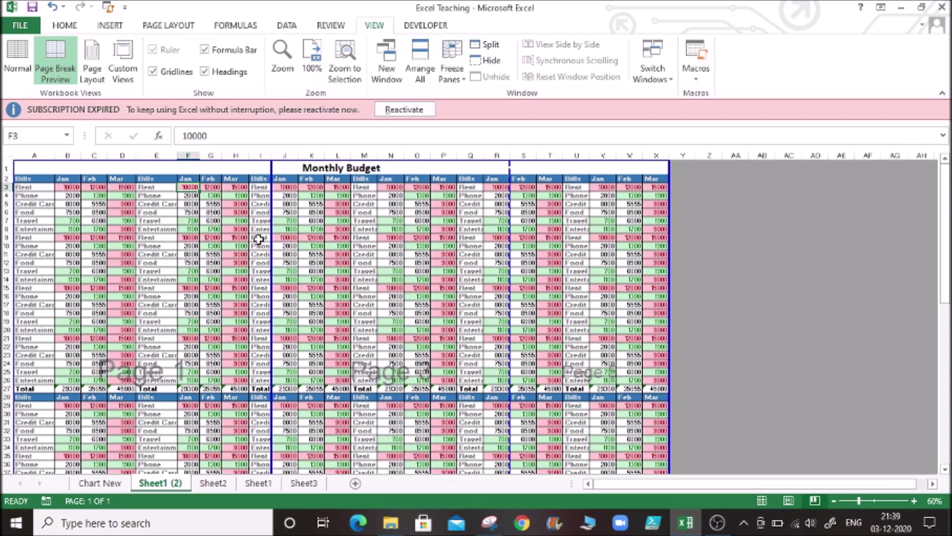
Step: Move the dashed vertical page break after column R so that it sits after column Q
left_click(156, 202)
left_click(462, 220)
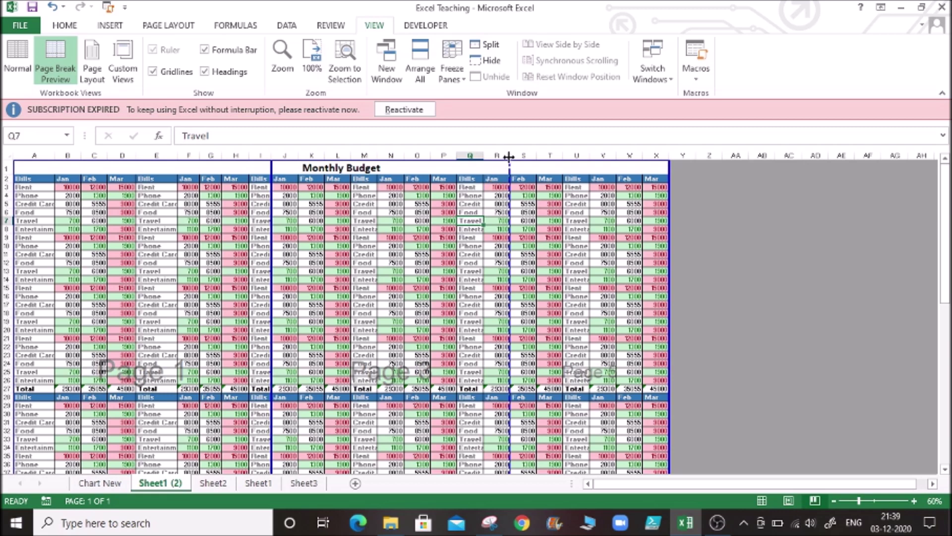
left_click_drag(511, 172, 481, 174)
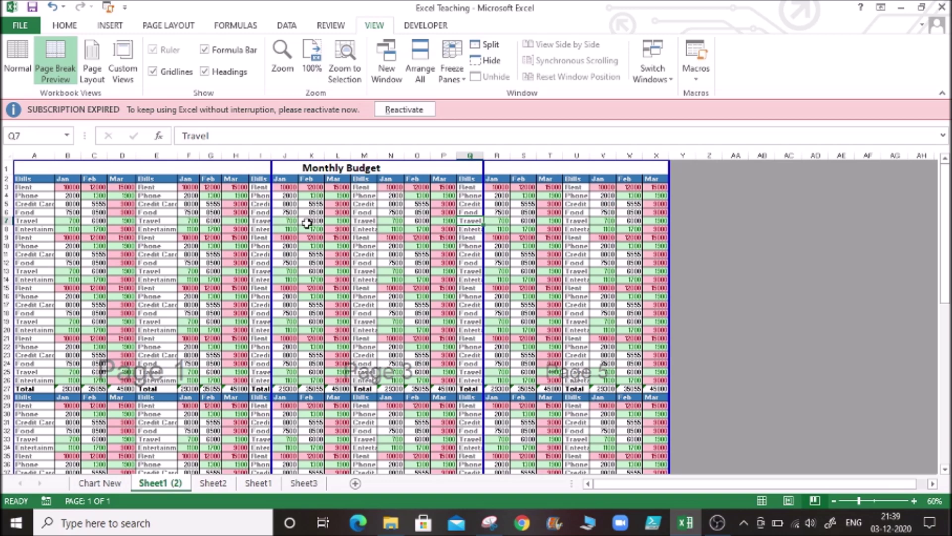
Step: Move the horizontal page break up to below row 45 and return it to below row 50
left_click(570, 341)
key("Down")
key("Down")
key("Down")
key("Down")
key("Down")
key("Down")
key("Down")
key("Down")
key("Down")
key("Down")
key("Down")
key("Down")
key("Down")
key("Down")
key("Down")
key("Down")
key("Down")
key("Down")
key("Down")
key("Down")
key("Down")
key("Down")
key("Down")
key("Down")
key("Down")
key("Down")
key("Down")
key("Down")
key("Down")
key("Down")
key("Down")
key("Down")
key("Down")
key("Down")
key("Down")
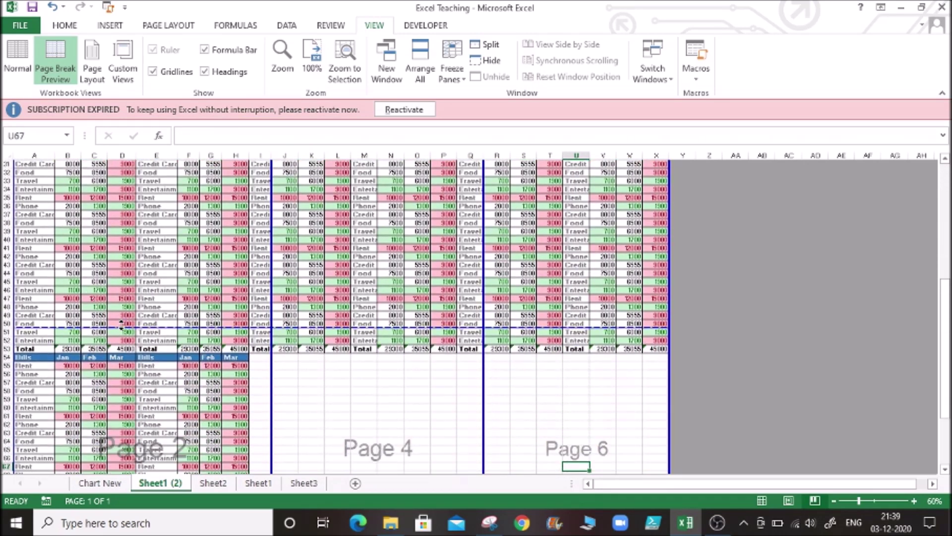
left_click_drag(121, 325, 129, 283)
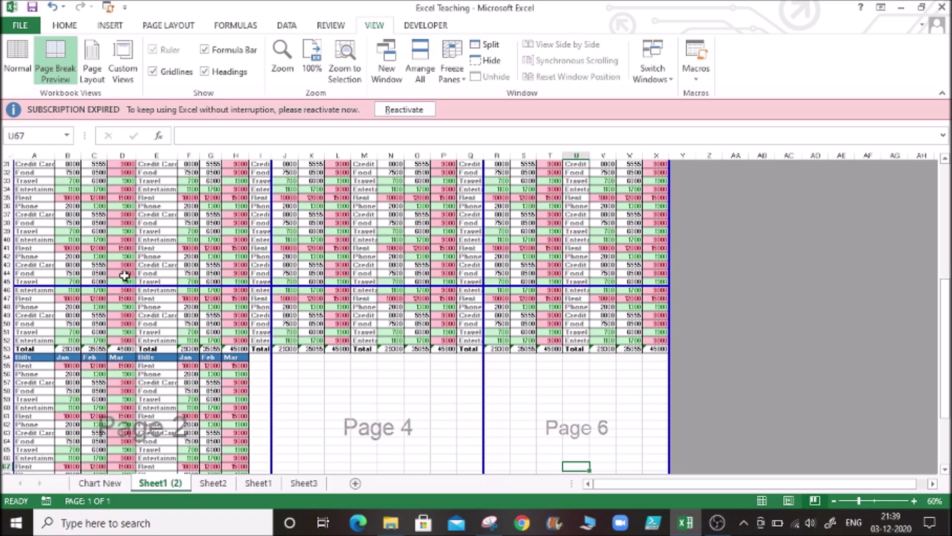
left_click_drag(126, 286, 126, 333)
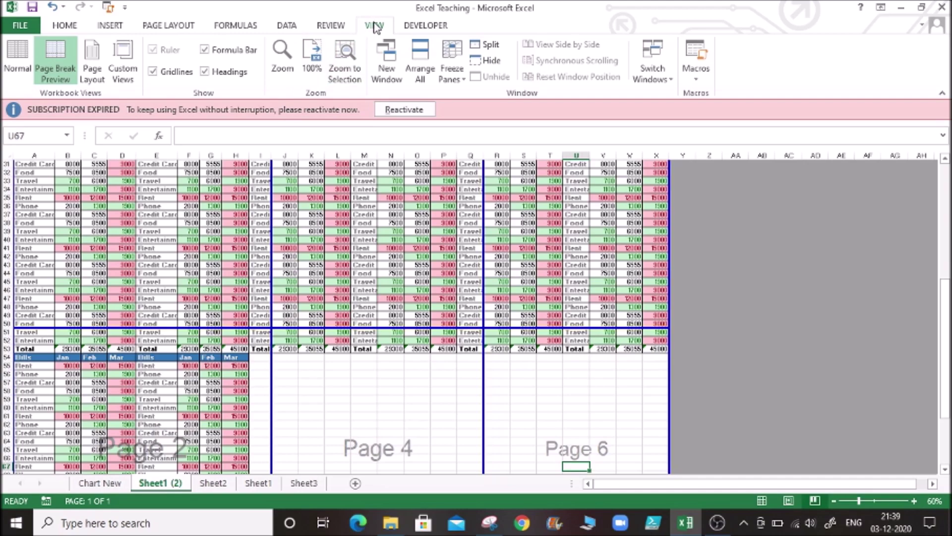
Step: Return the worksheet to Normal view and go to cell A1
left_click_drag(942, 300, 945, 193)
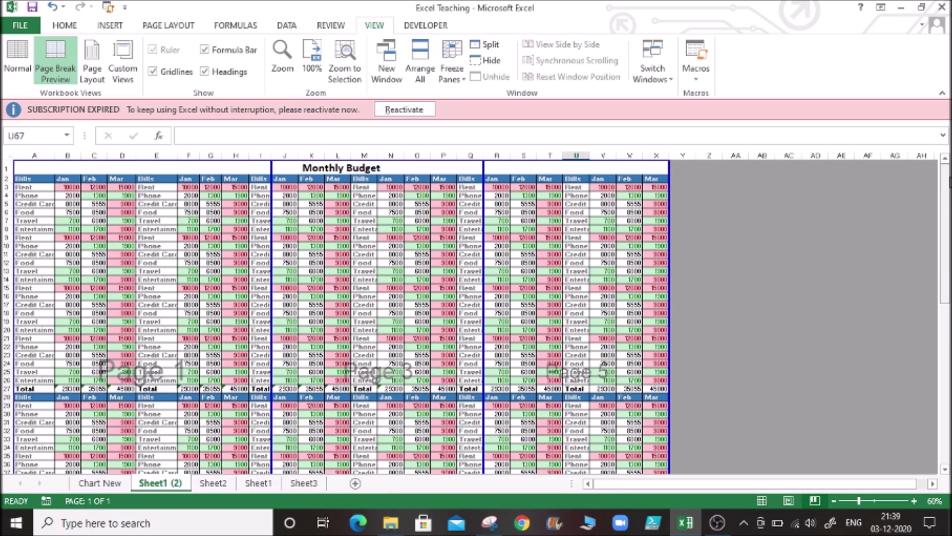
left_click(181, 31)
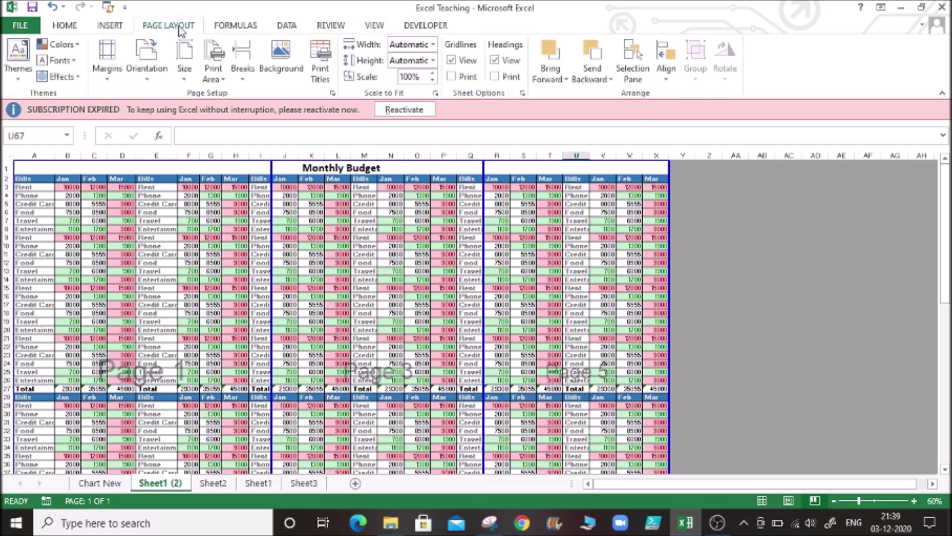
left_click(376, 25)
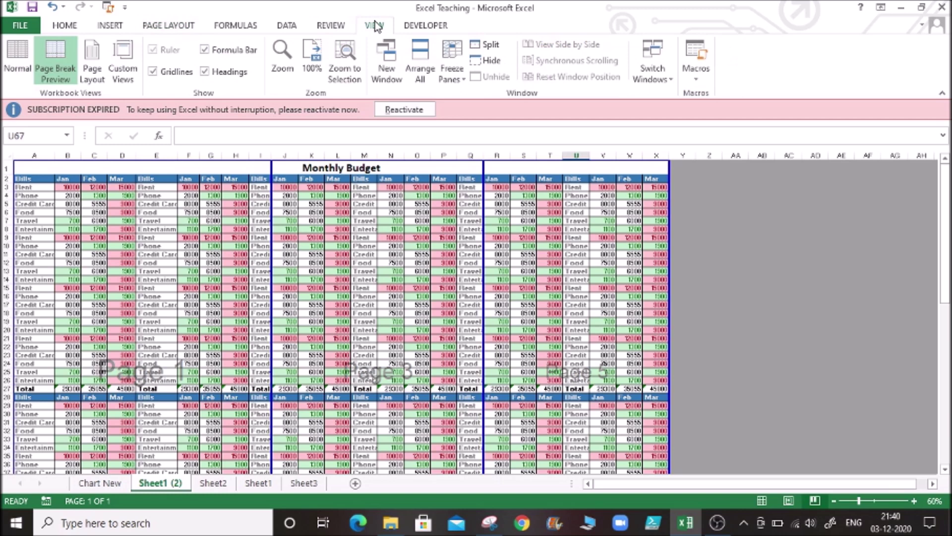
left_click(16, 65)
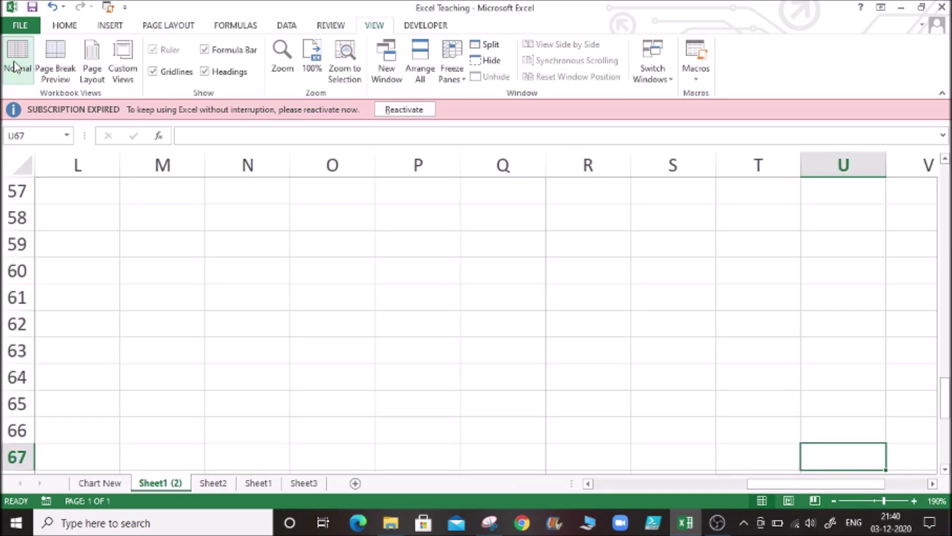
key("ctrl+Home")
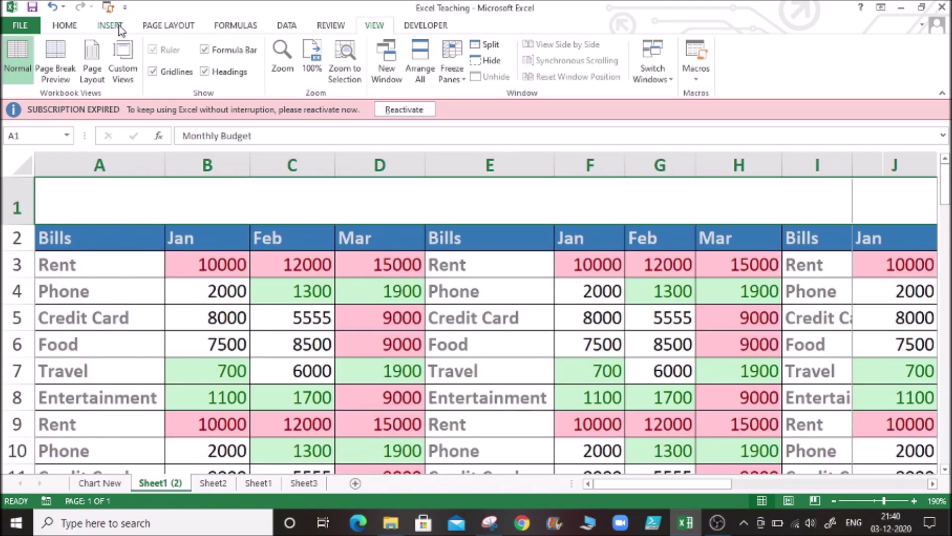
Step: Preview theme color sets such as Blue II on the sheet without applying one
left_click(187, 27)
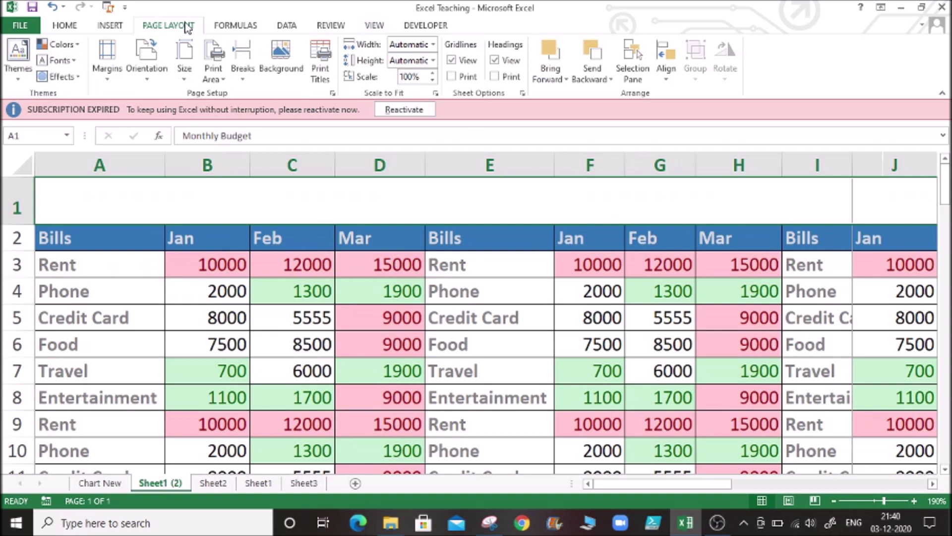
left_click(79, 45)
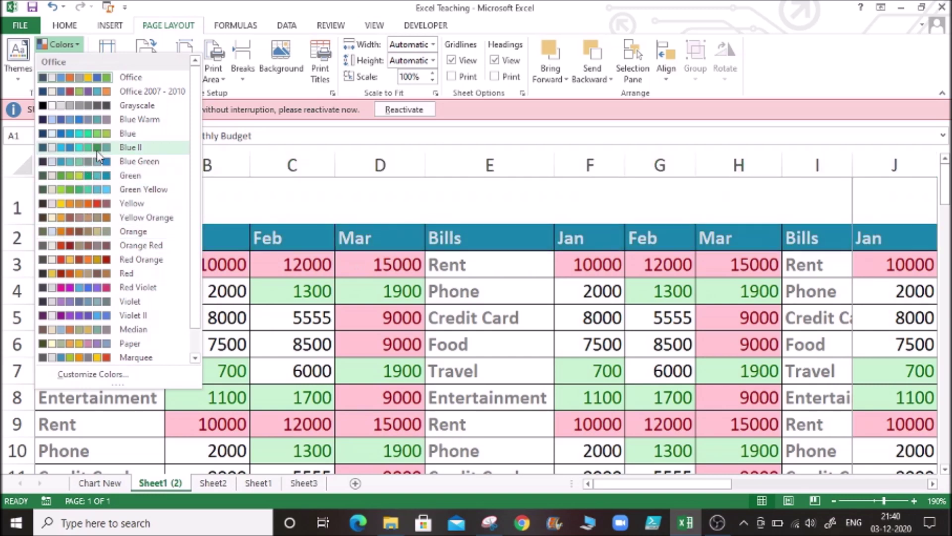
left_click(585, 25)
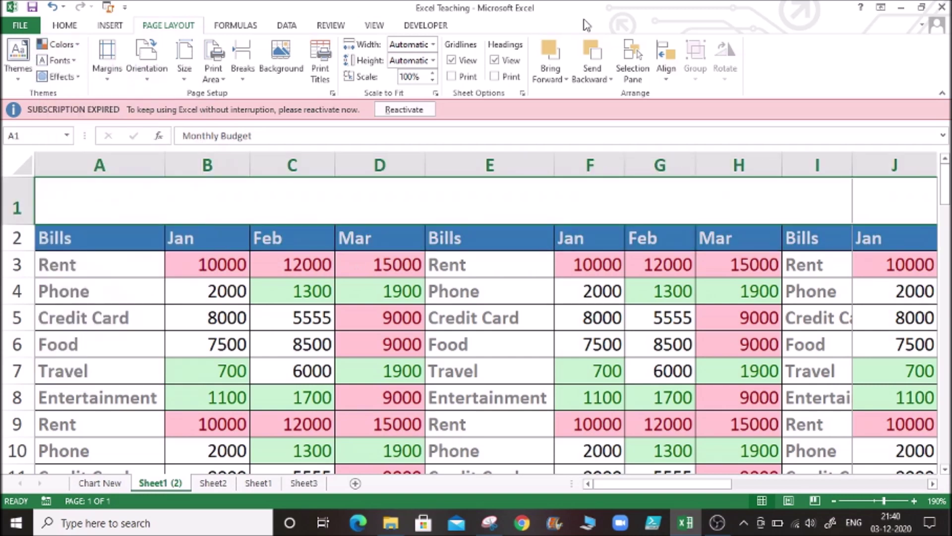
Step: Try the Arial theme fonts on the workbook and restore the Office theme fonts
left_click(73, 62)
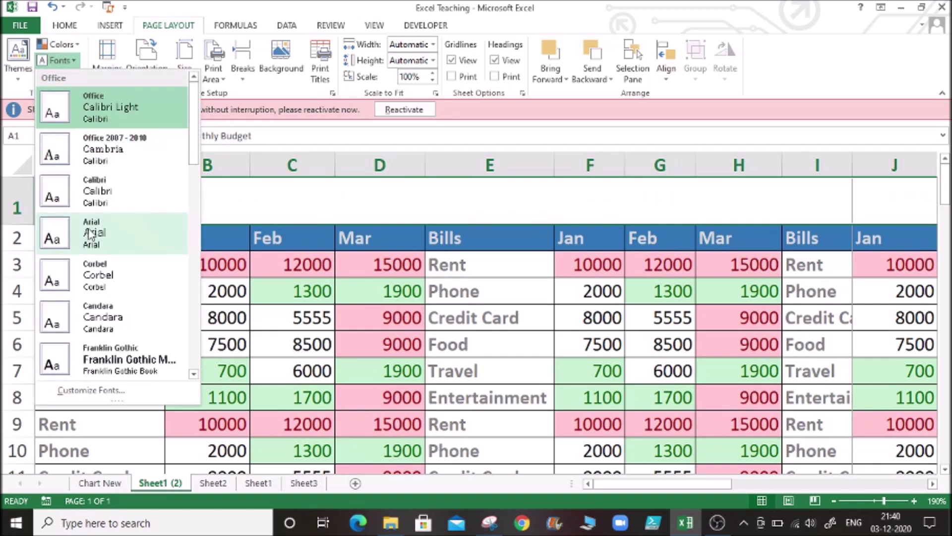
left_click(106, 240)
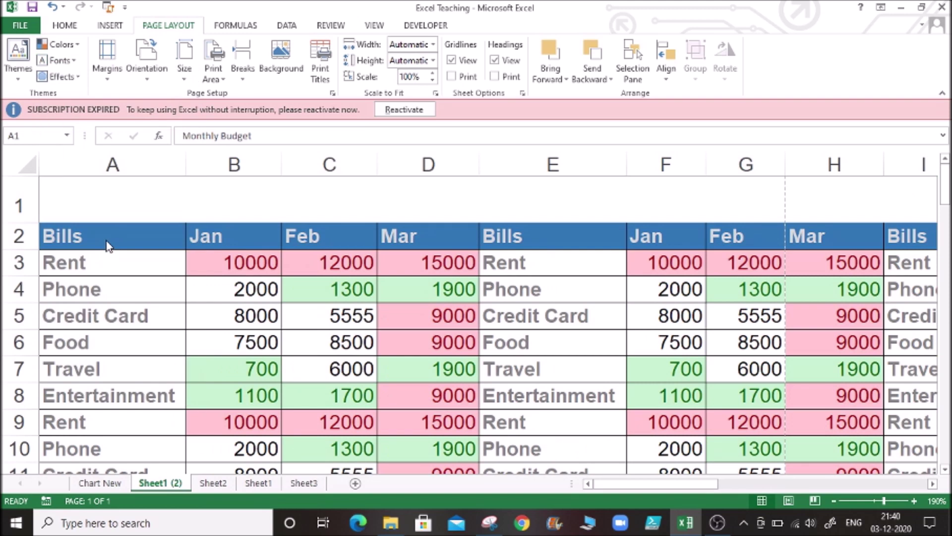
left_click(69, 60)
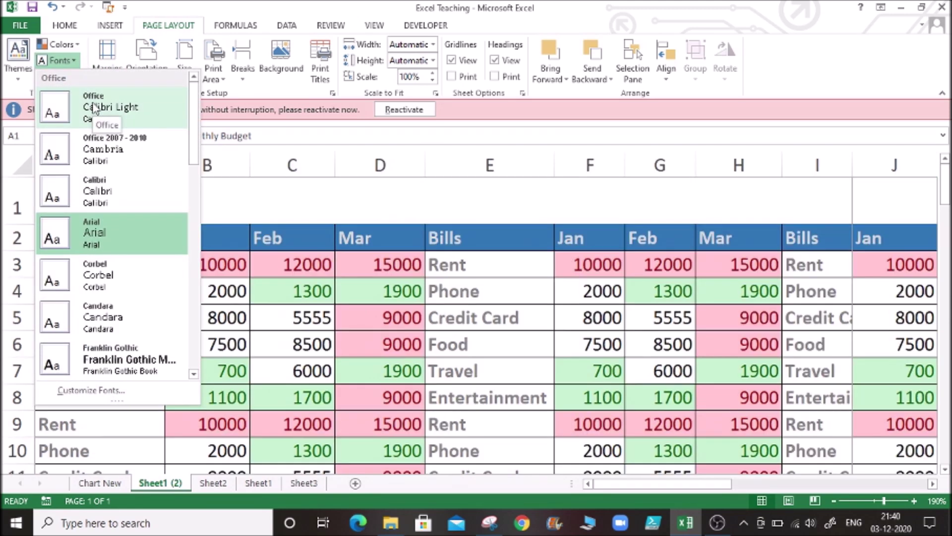
left_click(95, 107)
Step: Try the Organic theme on the workbook and restore the Office theme
left_click(15, 78)
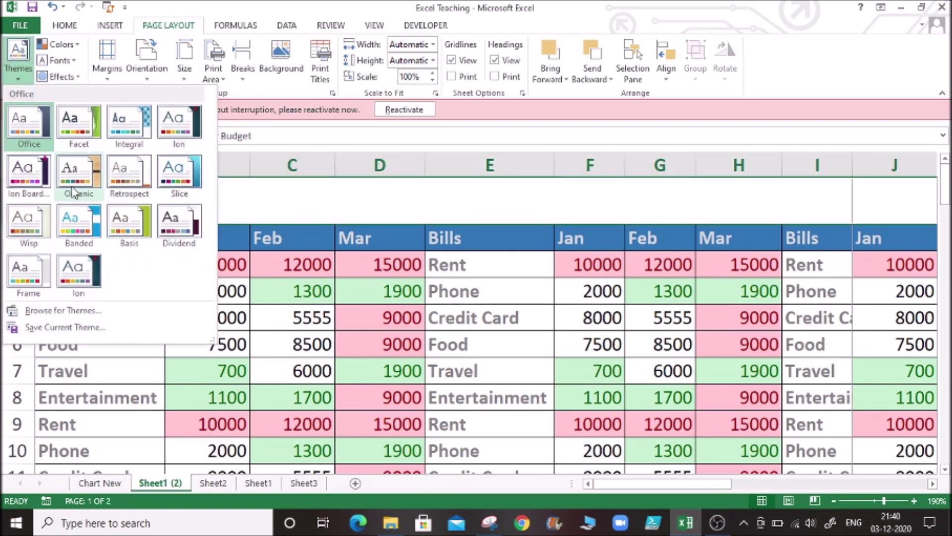
key("Escape")
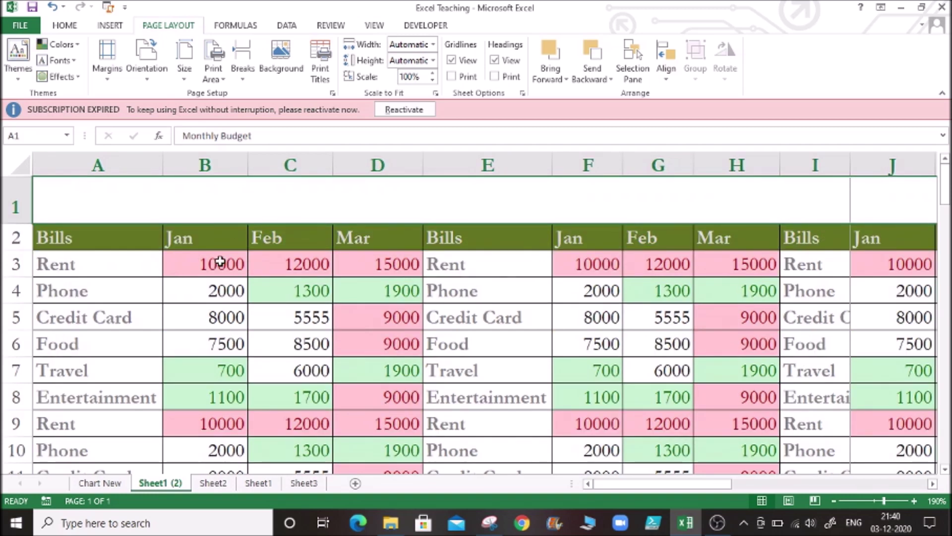
left_click(24, 80)
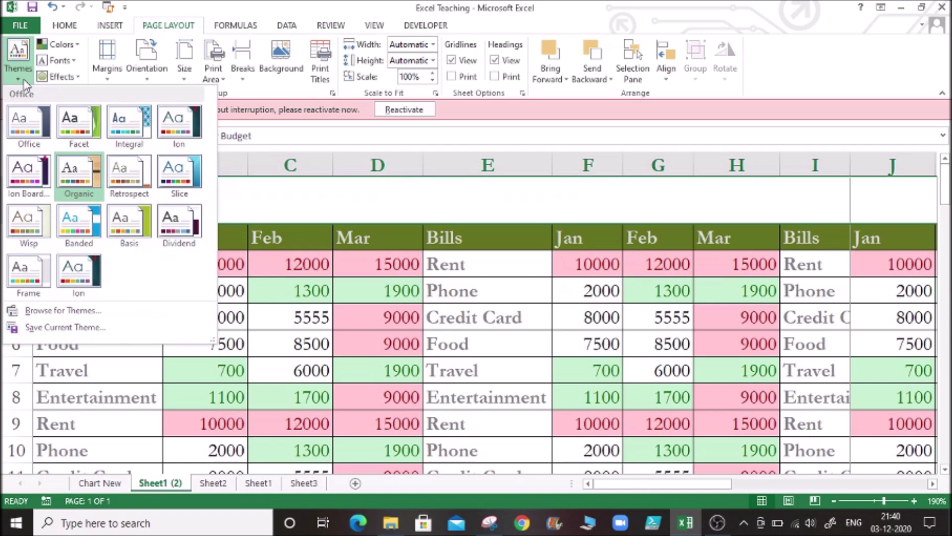
left_click(24, 123)
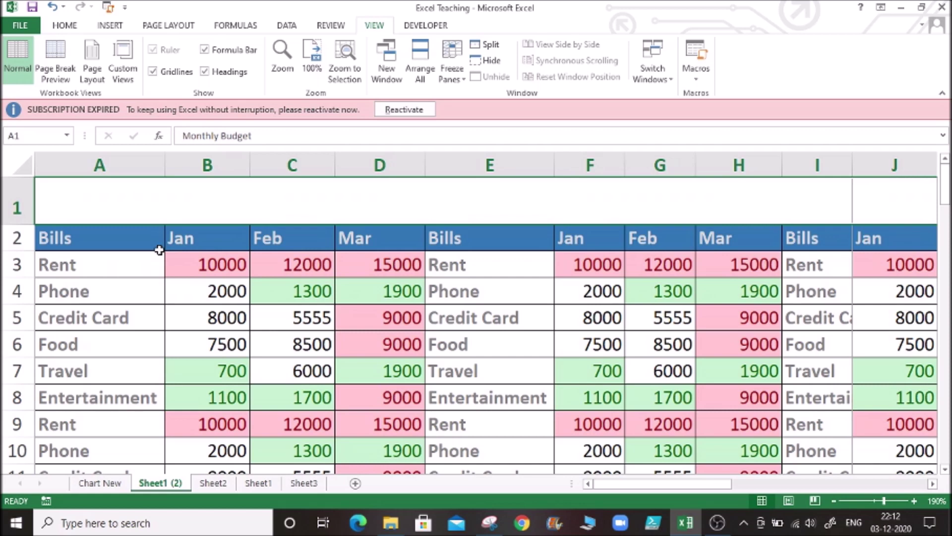
Step: Examine the custom header and custom footer dialogs in Page Setup from the print preview without changing anything
key("ctrl+p")
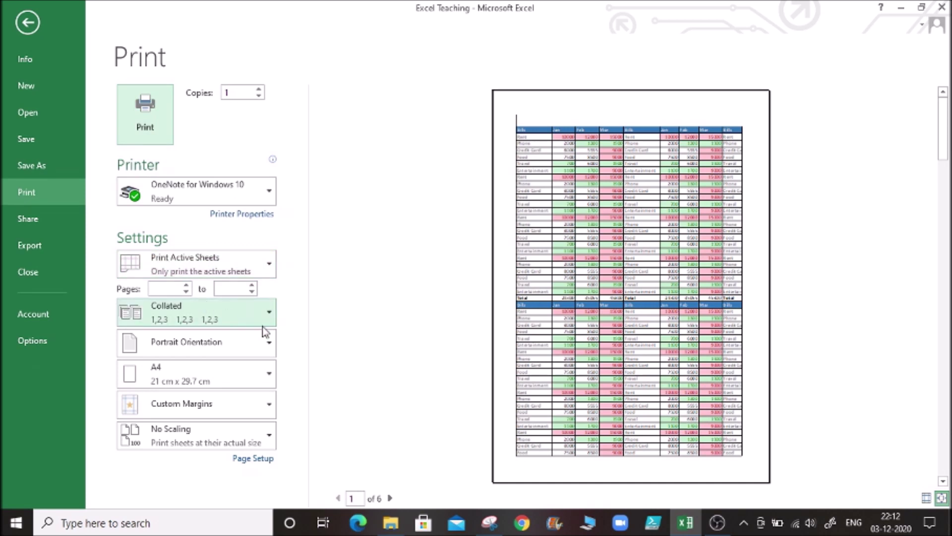
left_click(255, 461)
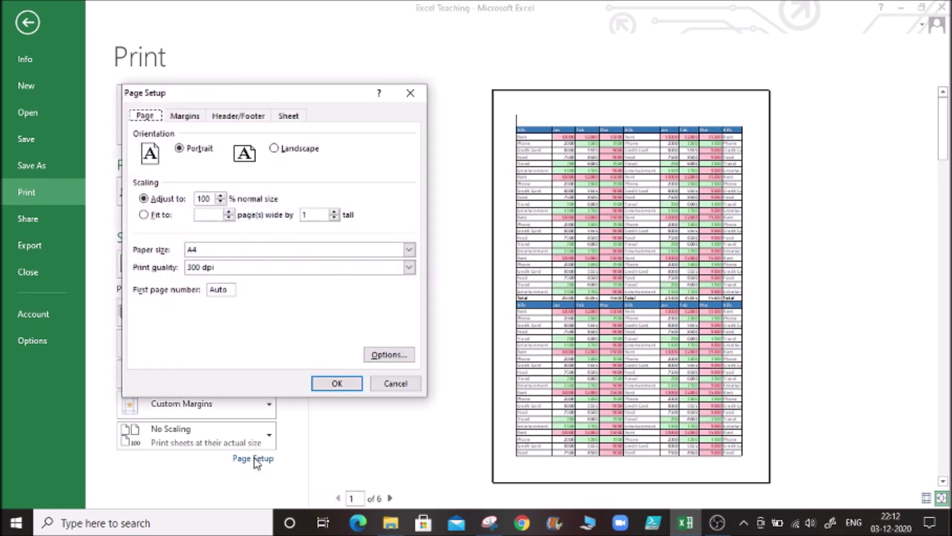
left_click(250, 117)
left_click(248, 207)
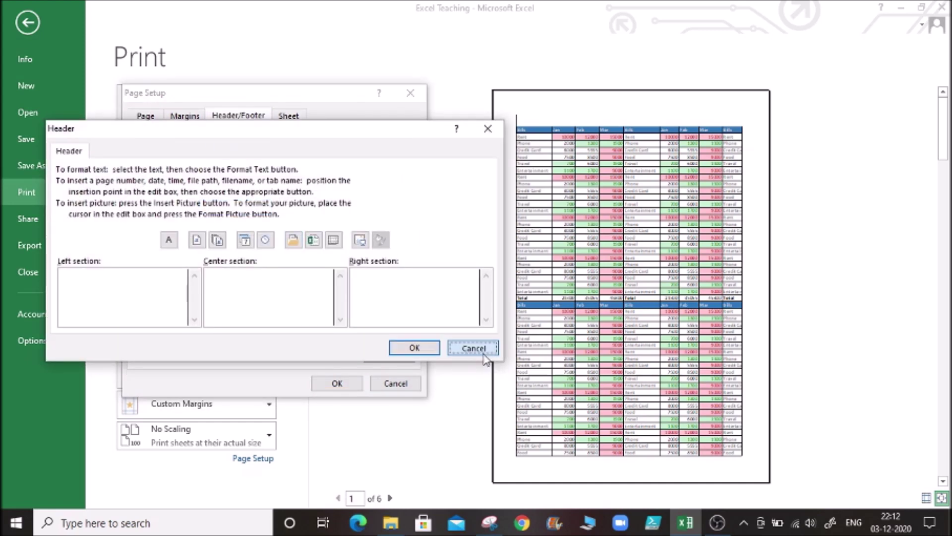
left_click(484, 350)
left_click(343, 207)
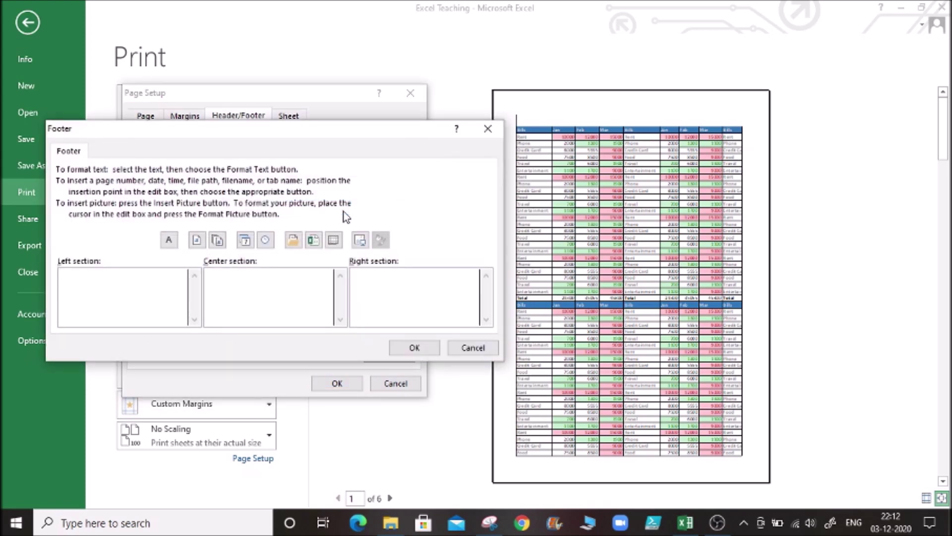
key("Escape")
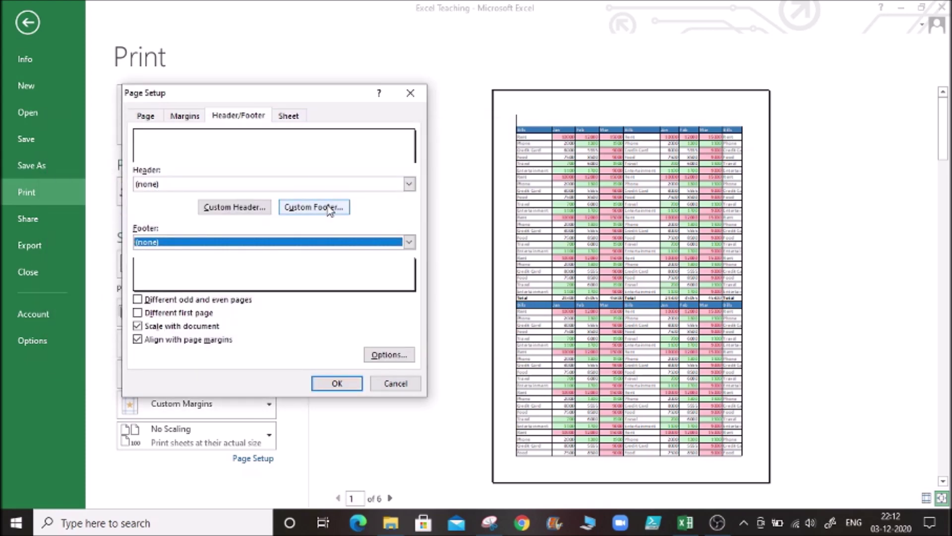
left_click(264, 210)
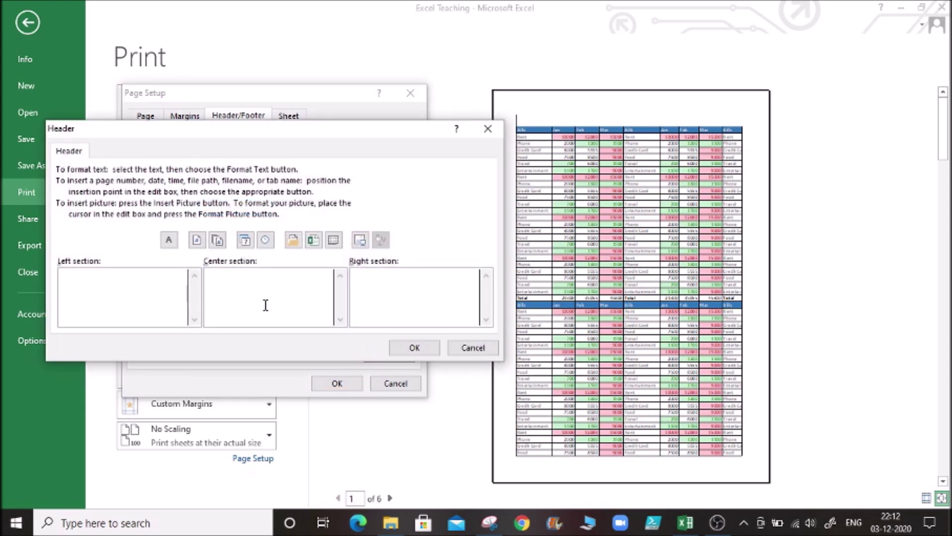
key("Escape")
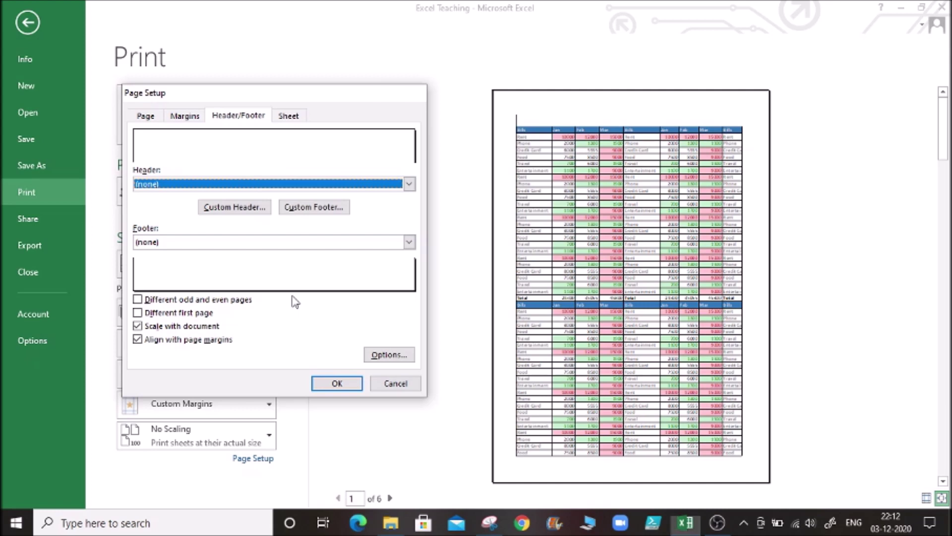
key("Escape")
key("Escape")
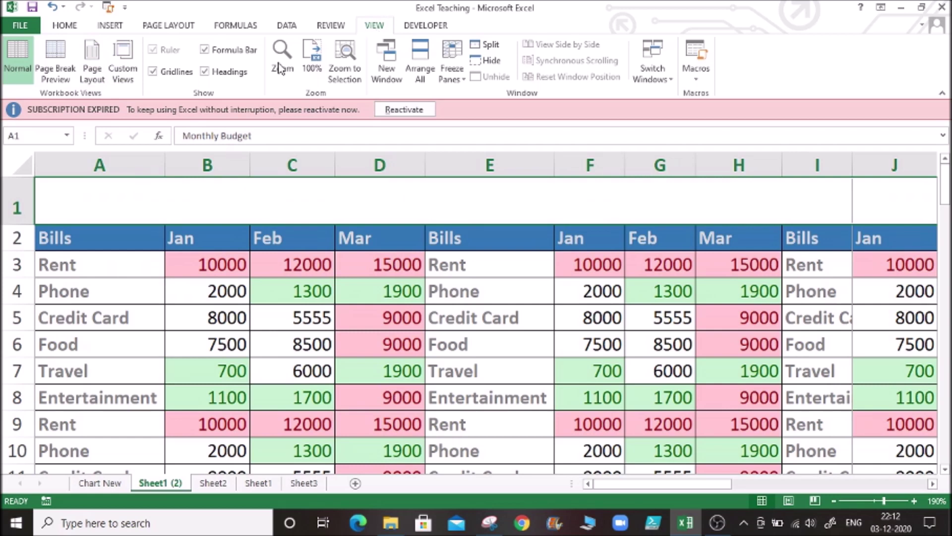
Step: Switch the worksheet to Page Layout view and bring the first page's footer area into view
left_click(104, 82)
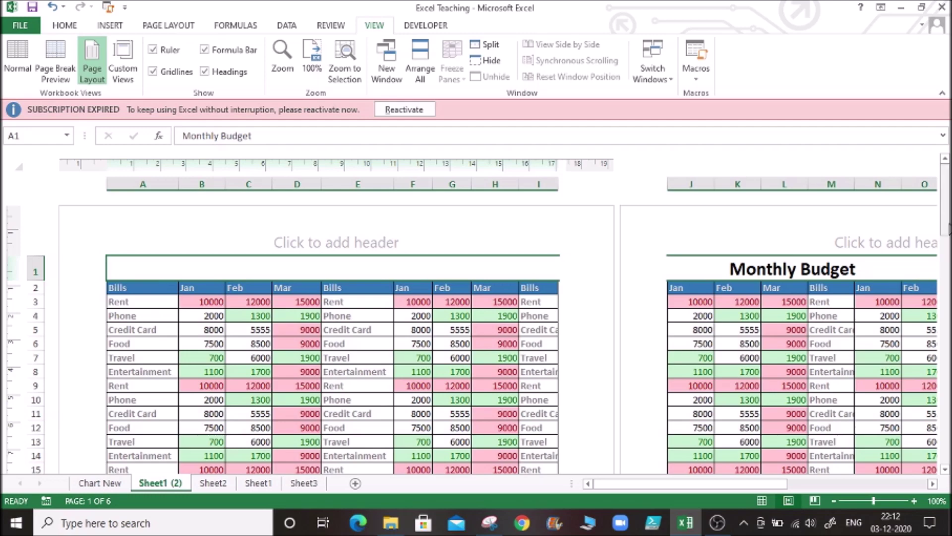
left_click_drag(947, 228, 946, 317)
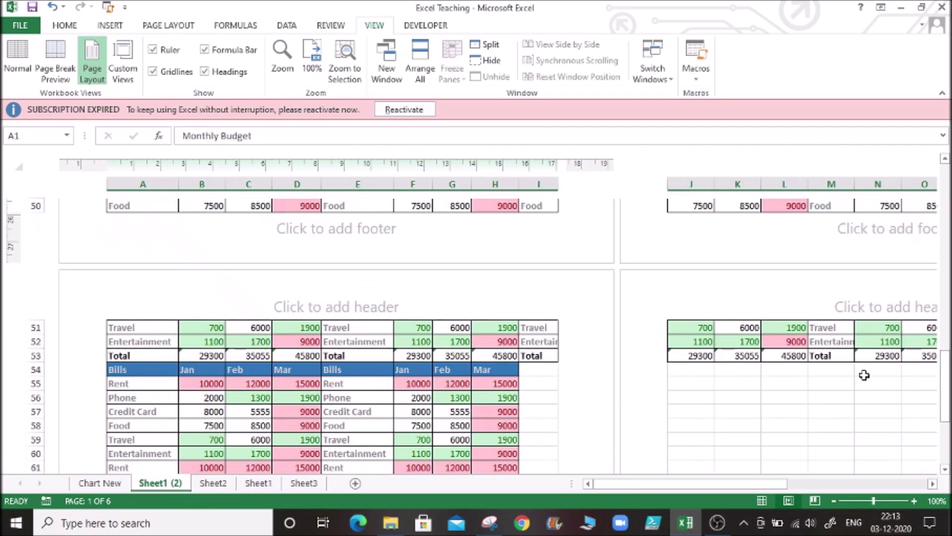
left_click_drag(945, 365, 947, 317)
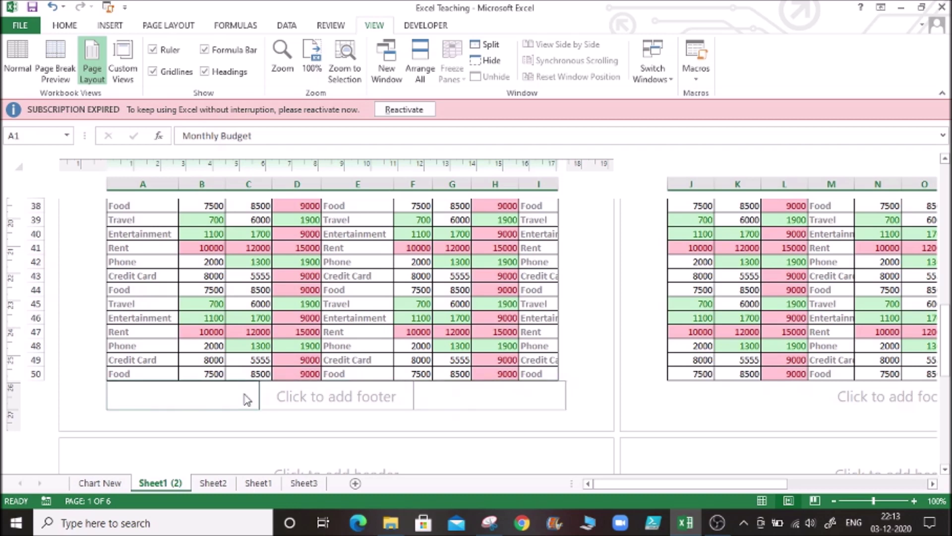
Step: Try entering the page number 1 manually in the center footer section and clear it again
left_click(321, 399)
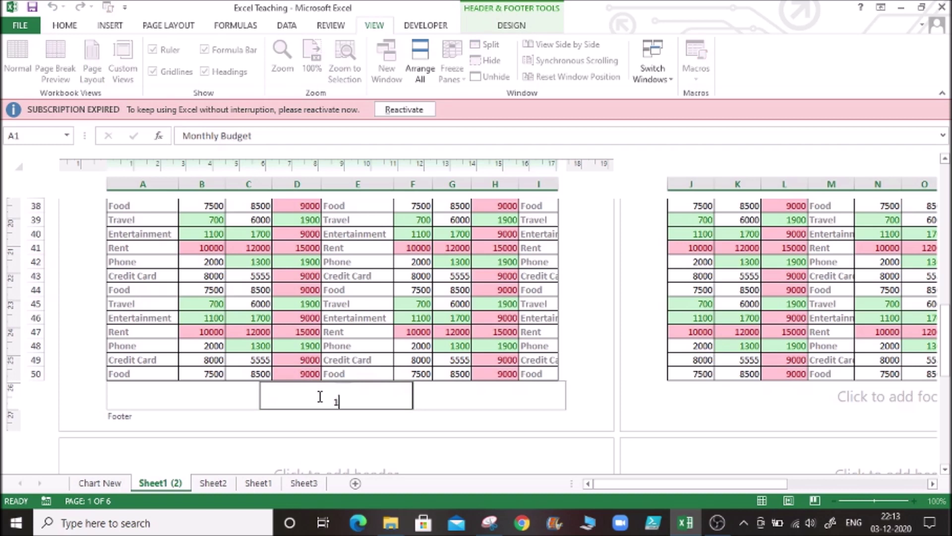
key("BackSpace")
left_click(429, 398)
left_click(367, 395)
left_click(449, 292)
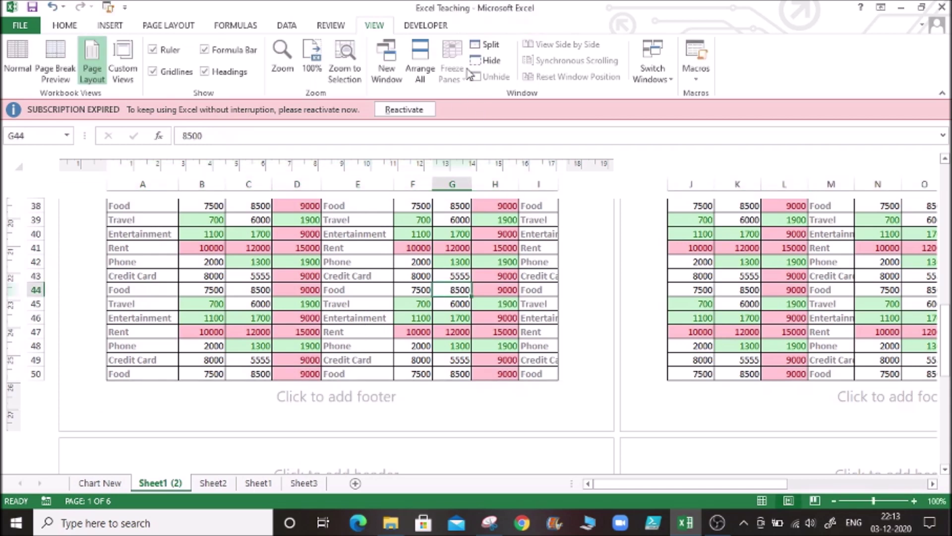
Step: Insert an automatic page number in the center footer section of the first page
left_click(335, 394)
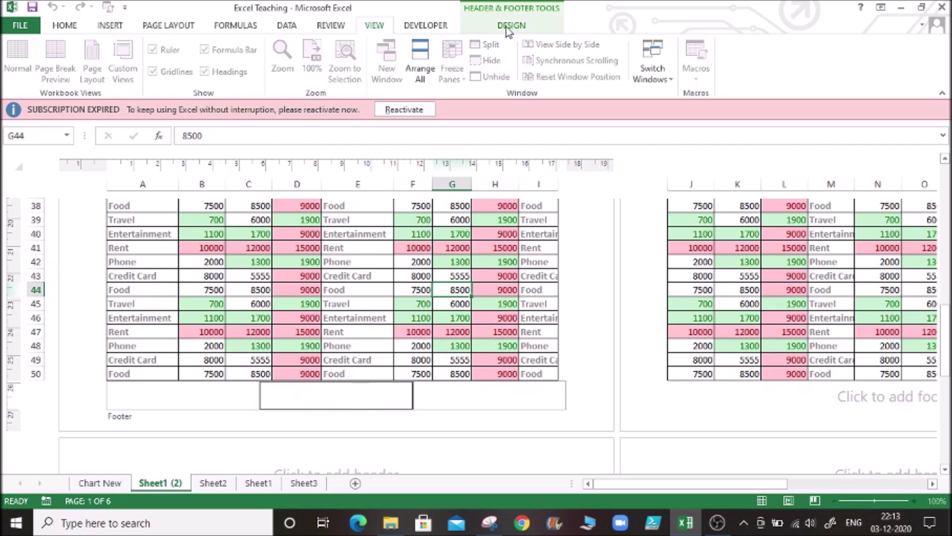
left_click(509, 28)
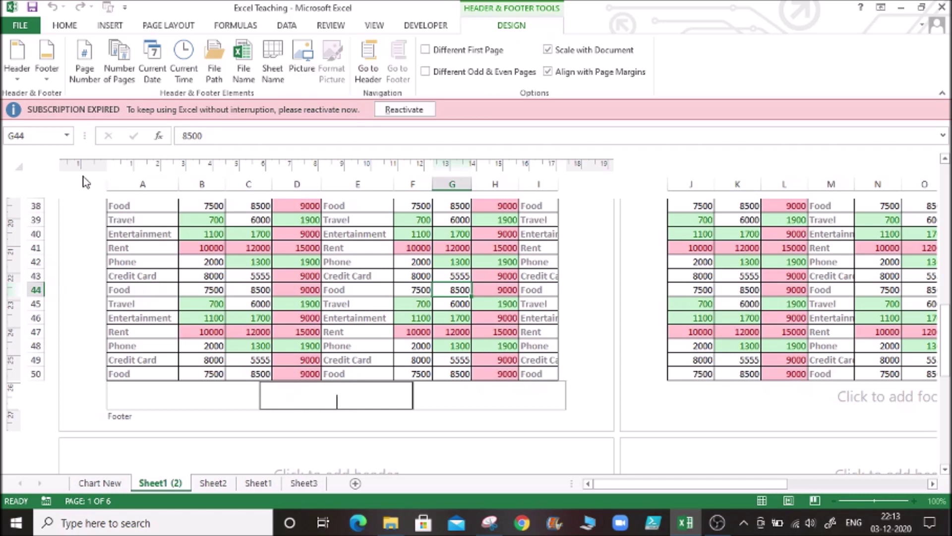
left_click(82, 79)
left_click(368, 302)
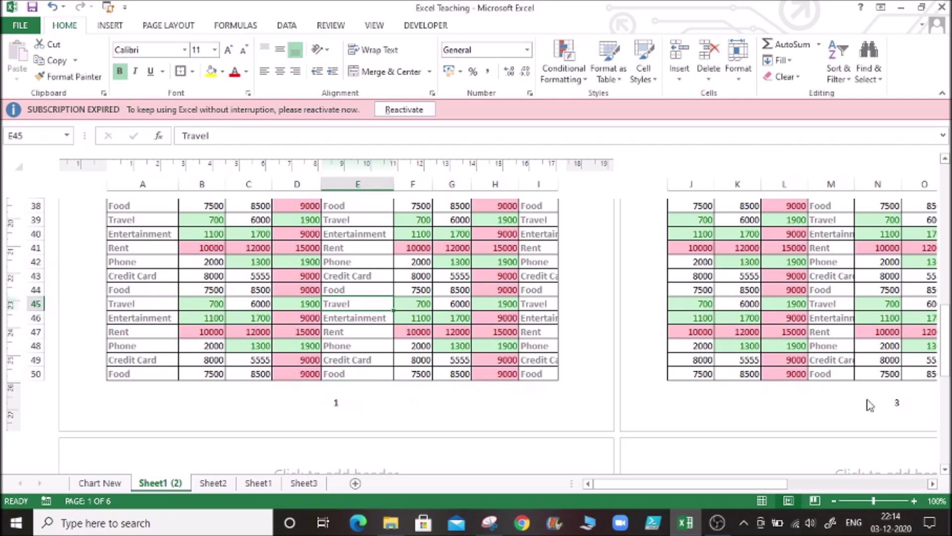
Step: Check the automatic page numbers in the center footers of the other pages
left_click_drag(945, 318, 945, 406)
left_click(946, 470)
left_click(946, 470)
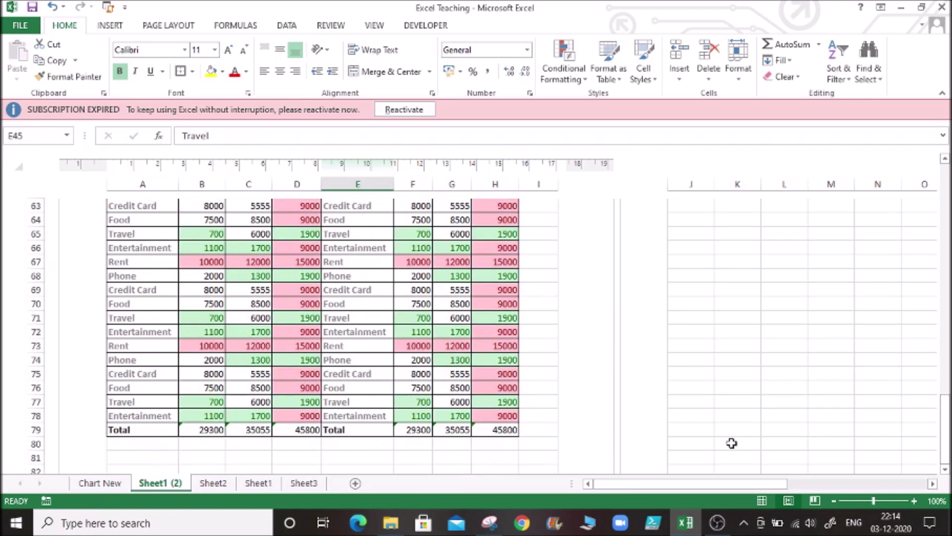
left_click(698, 416)
key("Down")
key("Down")
key("Down")
key("Down")
key("Down")
key("Down")
key("Down")
key("Down")
key("Down")
key("Down")
key("Down")
key("Down")
key("Down")
key("Down")
key("Down")
key("Down")
key("Down")
key("Down")
key("Down")
key("Down")
key("Down")
key("Down")
key("Down")
key("Down")
key("Down")
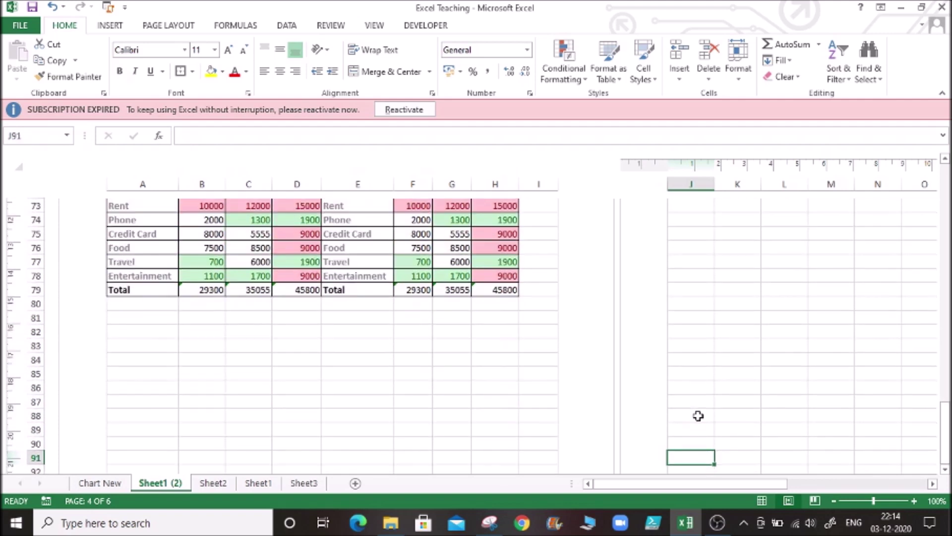
key("Down")
key("Down")
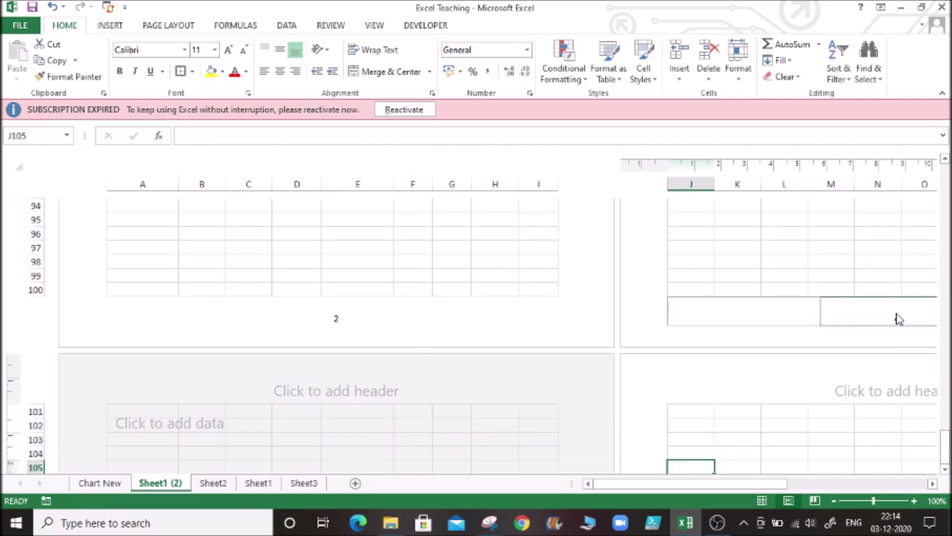
left_click_drag(944, 437, 949, 292)
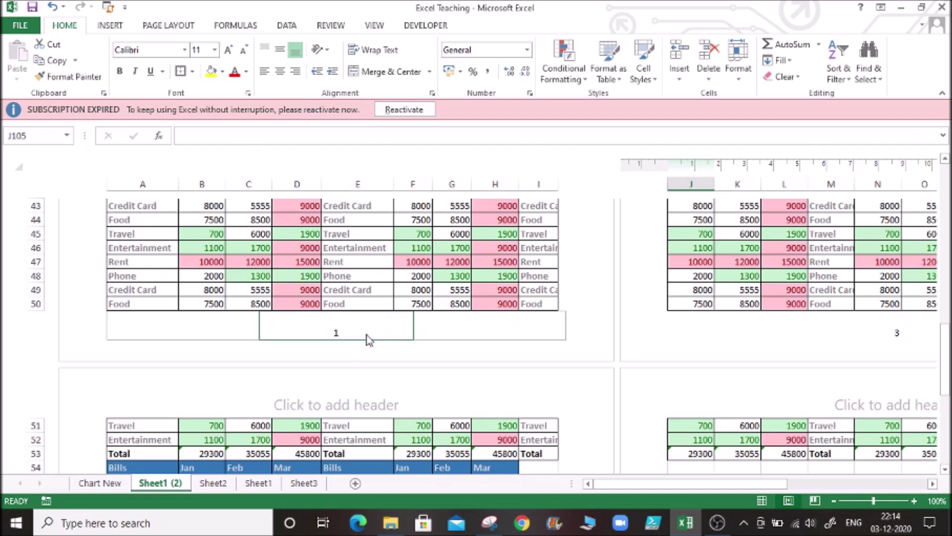
Step: Delete the automatic page number from the center footer section
left_click(361, 331)
key("BackSpace")
key("BackSpace")
key("BackSpace")
key("BackSpace")
key("BackSpace")
key("BackSpace")
key("BackSpace")
Step: Insert "&[Page] of &[Pages]" in the right footer section using the page number and number of pages elements
left_click(446, 326)
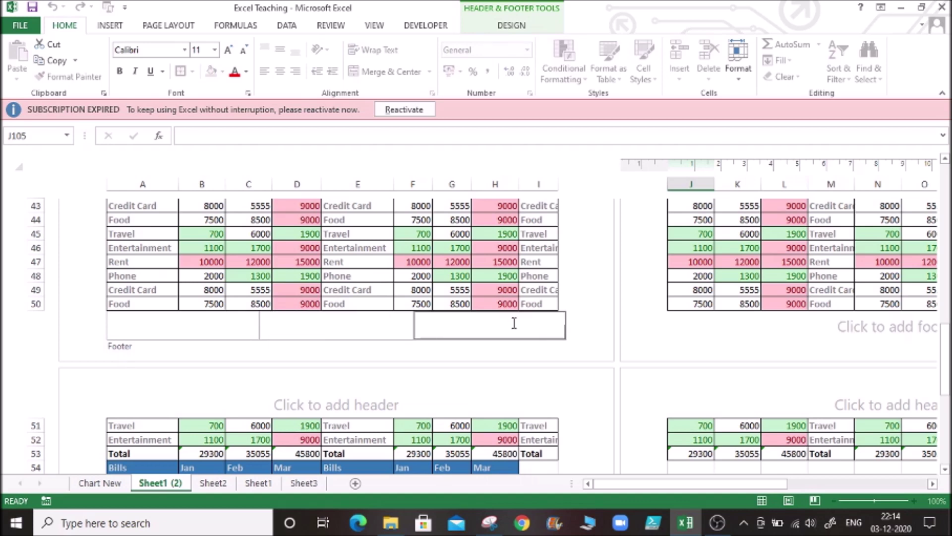
left_click(510, 27)
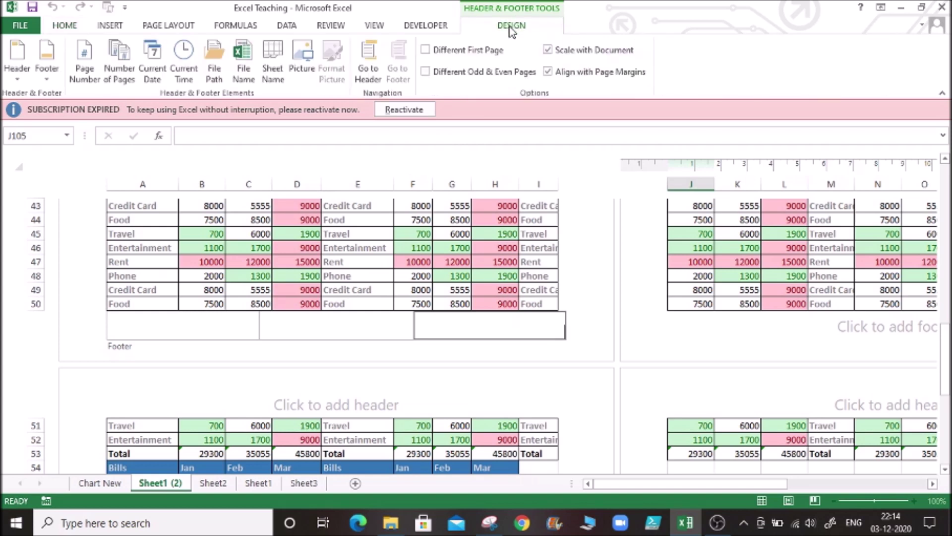
left_click(85, 74)
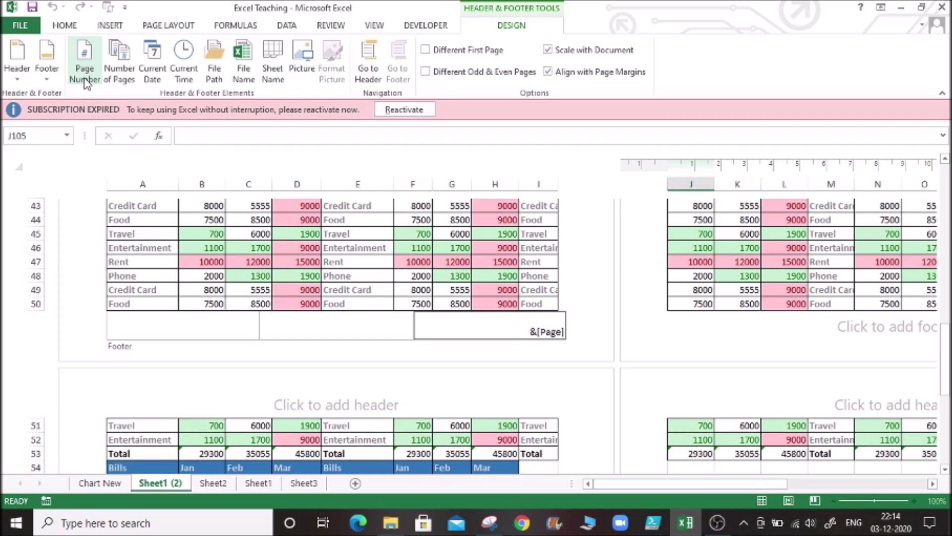
type("of")
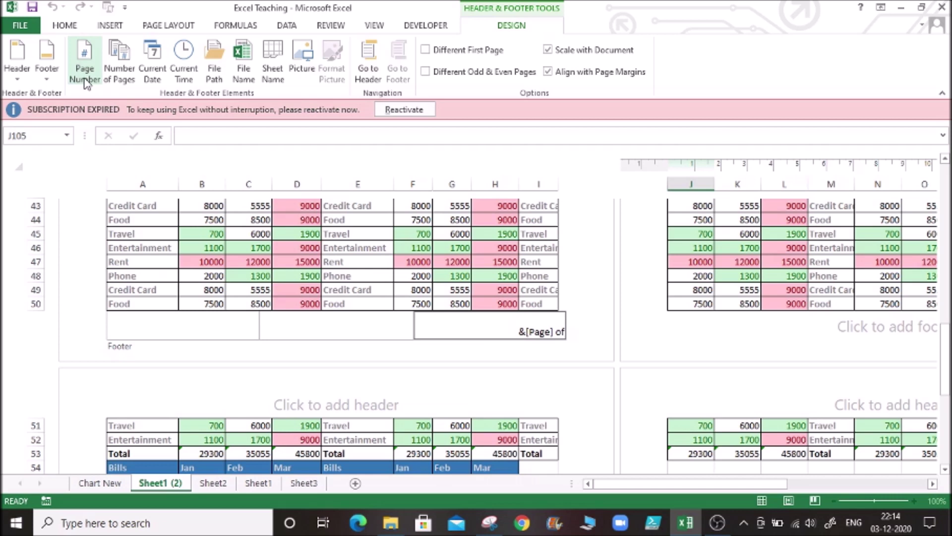
left_click(120, 66)
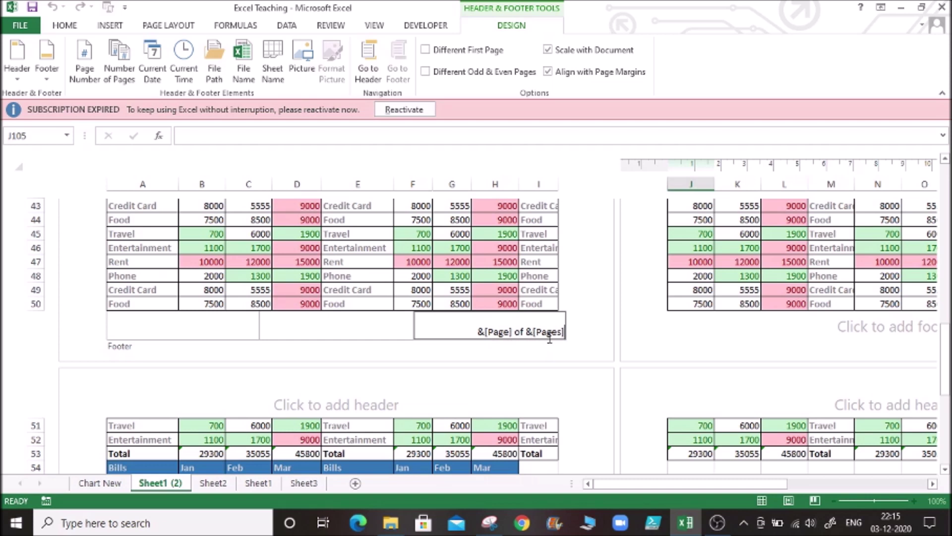
left_click(537, 276)
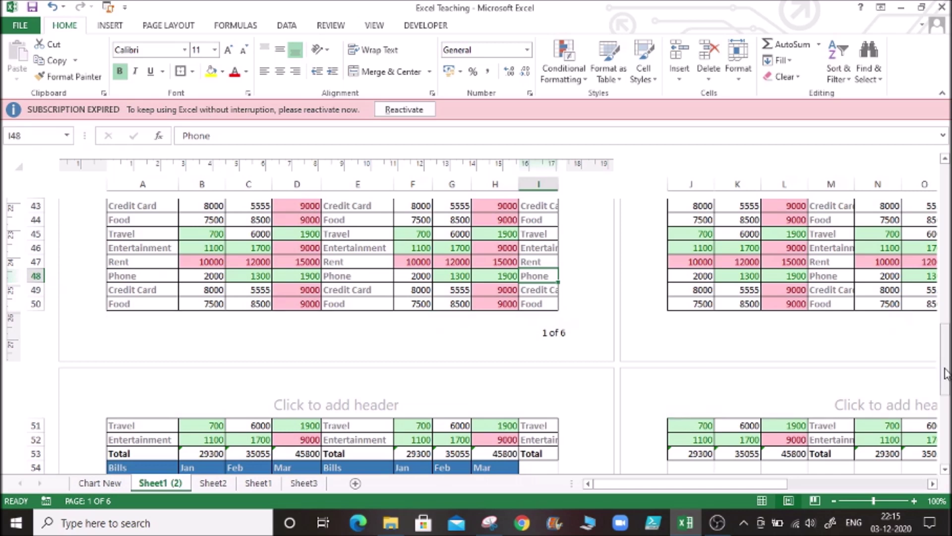
Step: Check the page number and page count in the footers at the end of the following pages
left_click_drag(947, 372, 948, 374)
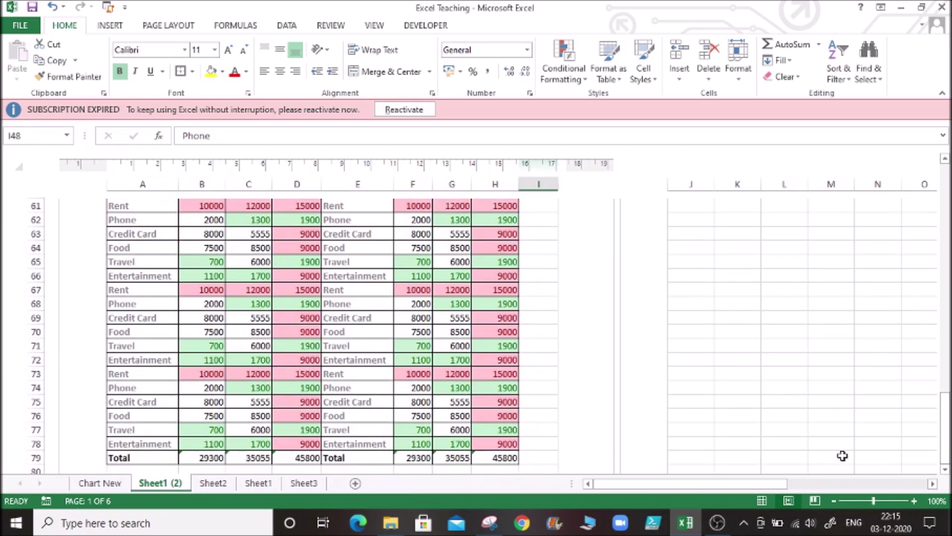
left_click(776, 428)
key("Down")
key("Down")
key("Down")
key("Down")
key("Down")
key("Down")
key("Down")
key("Down")
key("Down")
key("Down")
key("Down")
key("Down")
key("Down")
key("Down")
key("Down")
key("Down")
key("Down")
key("Down")
key("Down")
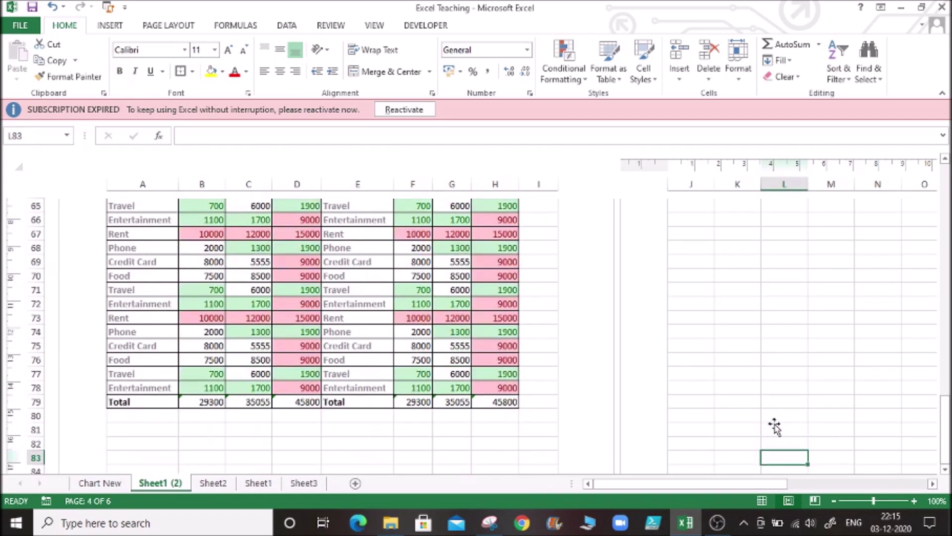
key("Down")
key("Down")
key("Down")
key("Down")
key("Down")
key("Down")
key("Down")
key("Down")
key("Down")
key("Down")
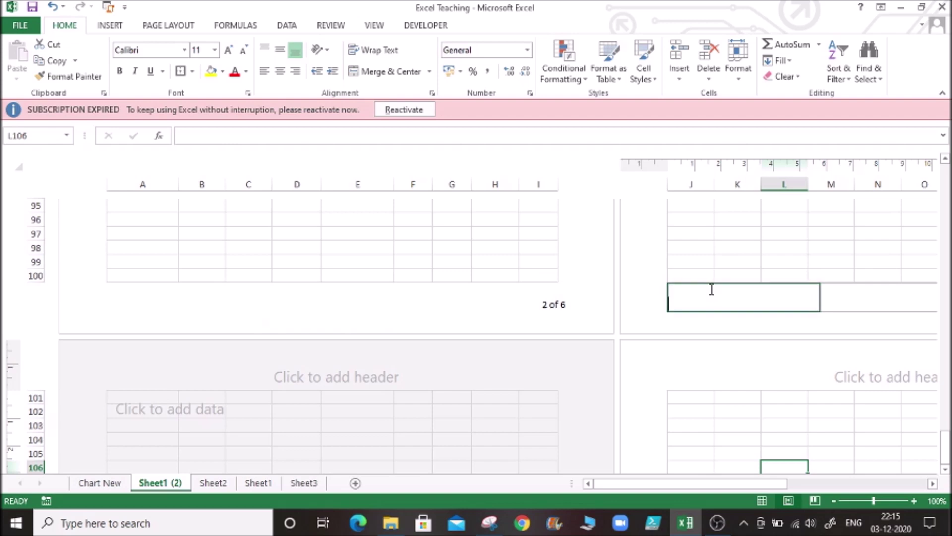
left_click(713, 291)
left_click(719, 261)
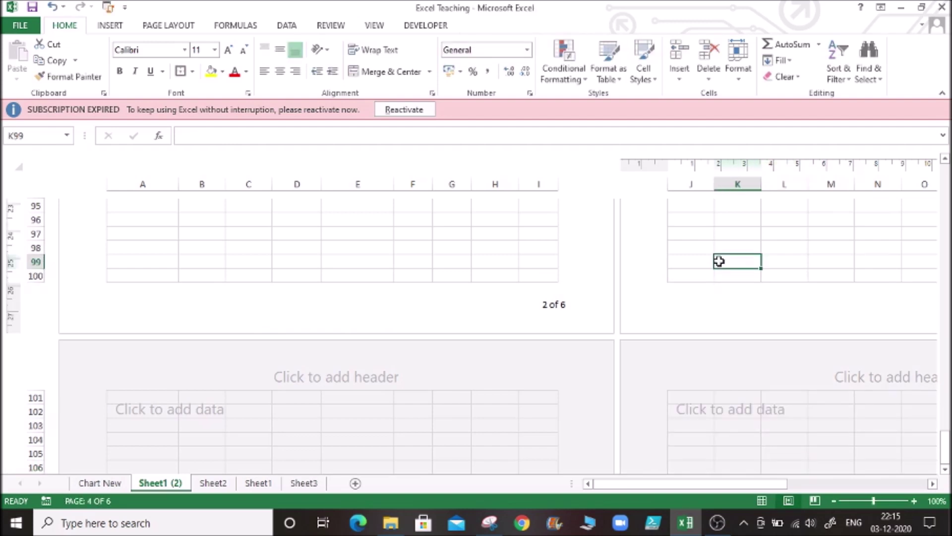
Step: Insert the current date element in the center header section of the first page
key("ctrl+Home")
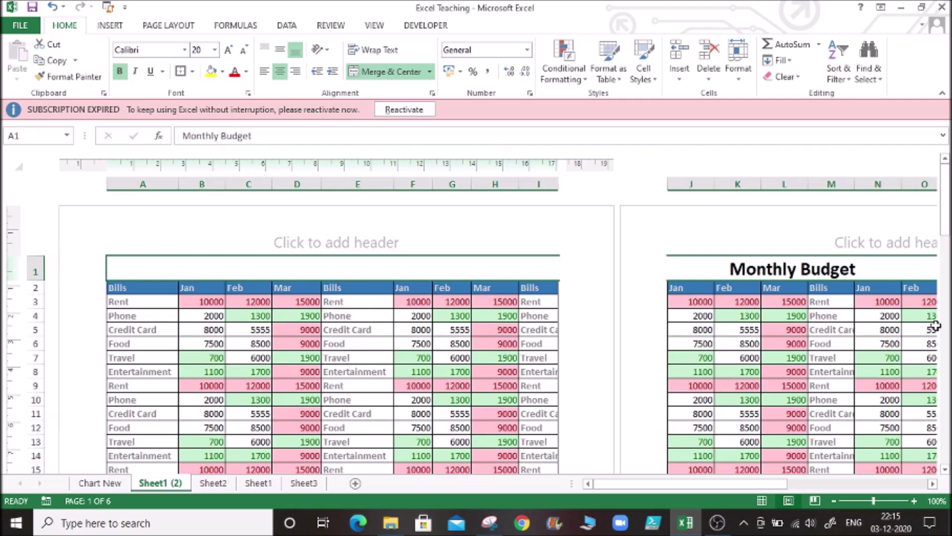
mouse_move(945, 233)
left_mouse_down()
mouse_move(945, 375)
mouse_move(945, 231)
left_mouse_up()
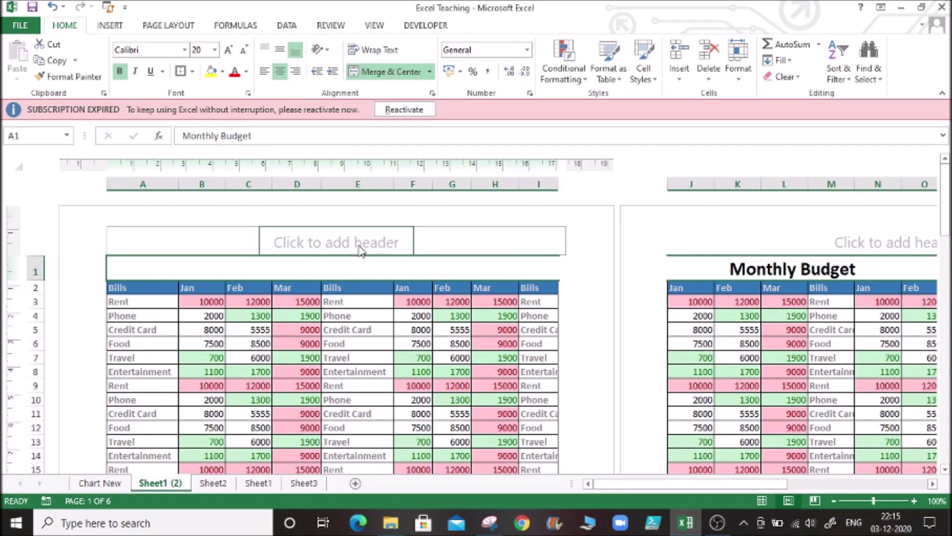
left_click(345, 240)
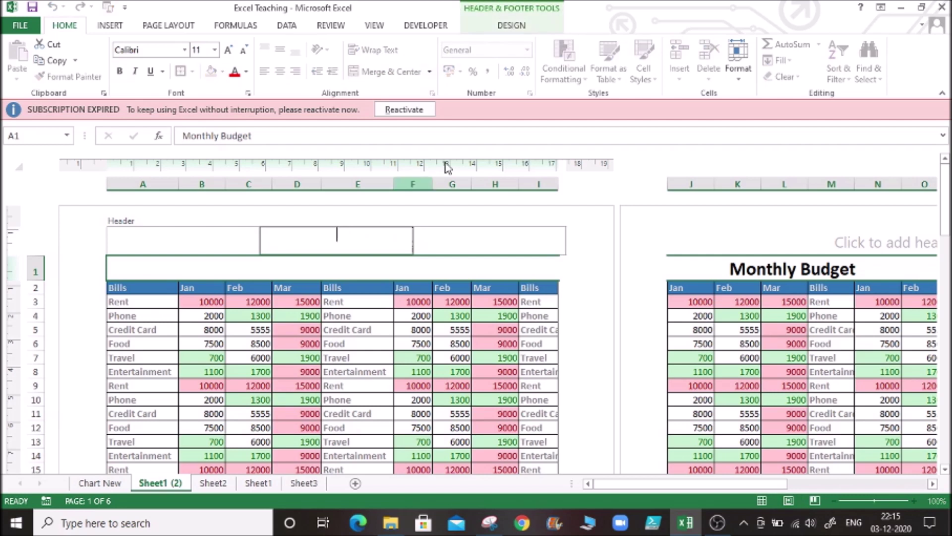
left_click(518, 25)
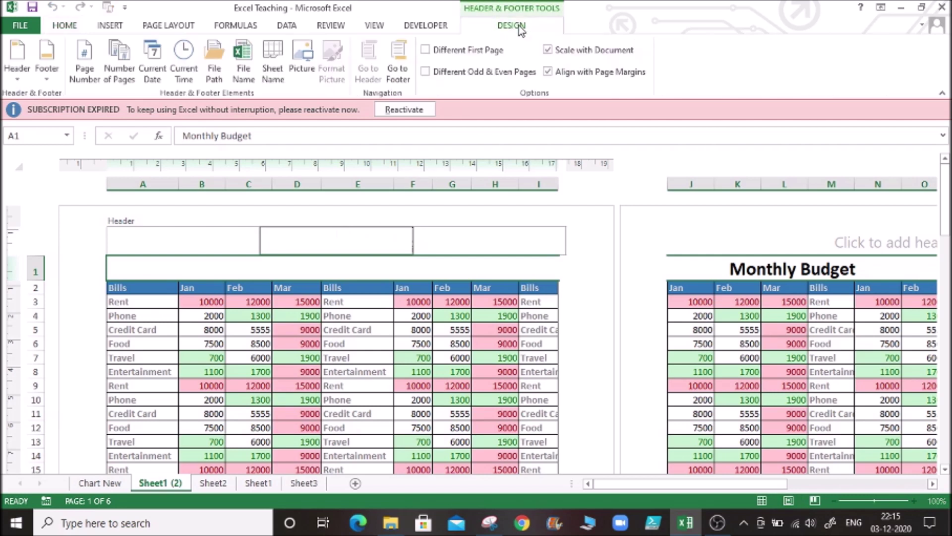
left_click(153, 81)
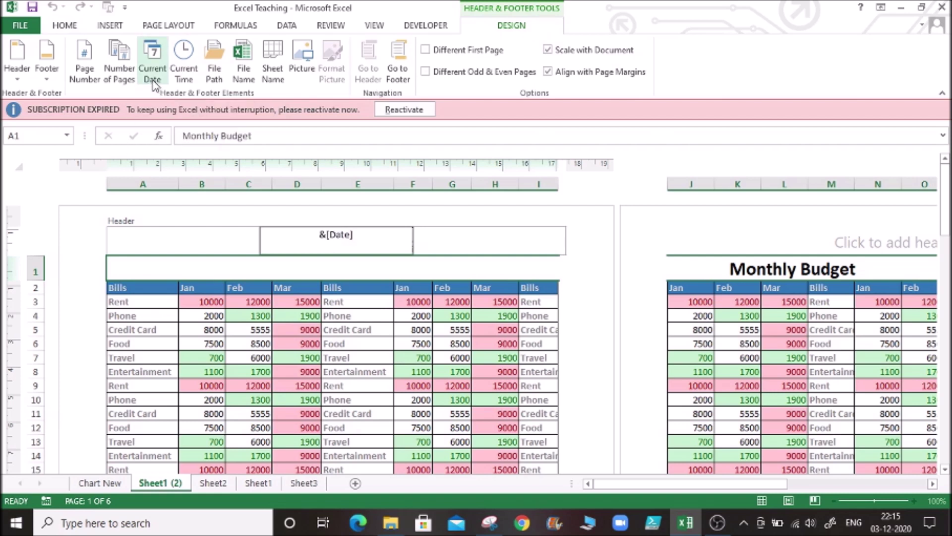
Step: Add the current time element after the date in the first page's center header section
left_click(178, 80)
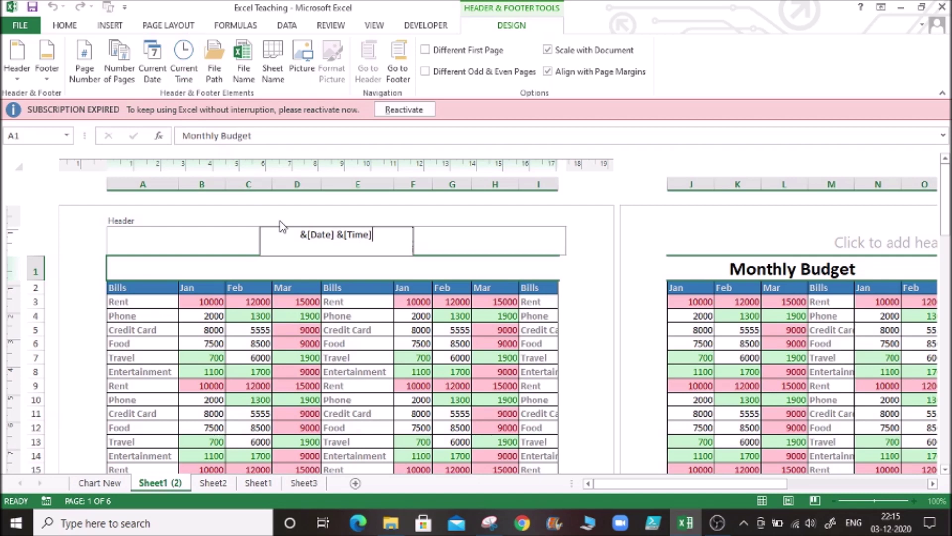
left_click(346, 325)
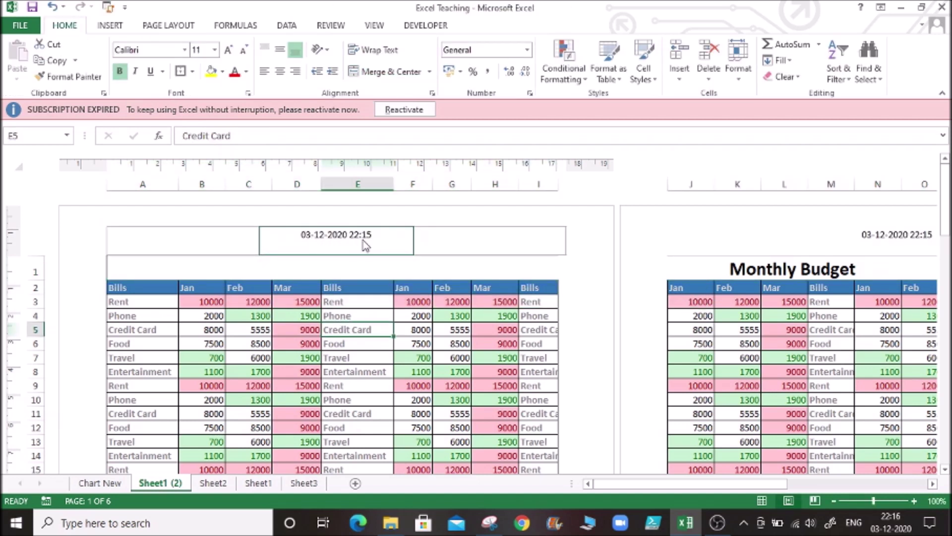
left_click(364, 341)
left_click(357, 312)
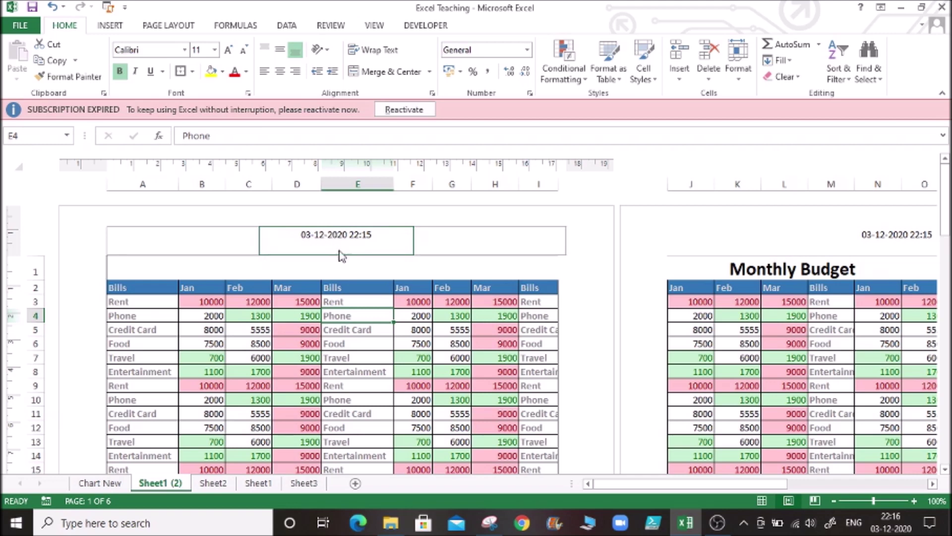
key("ctrl+Down")
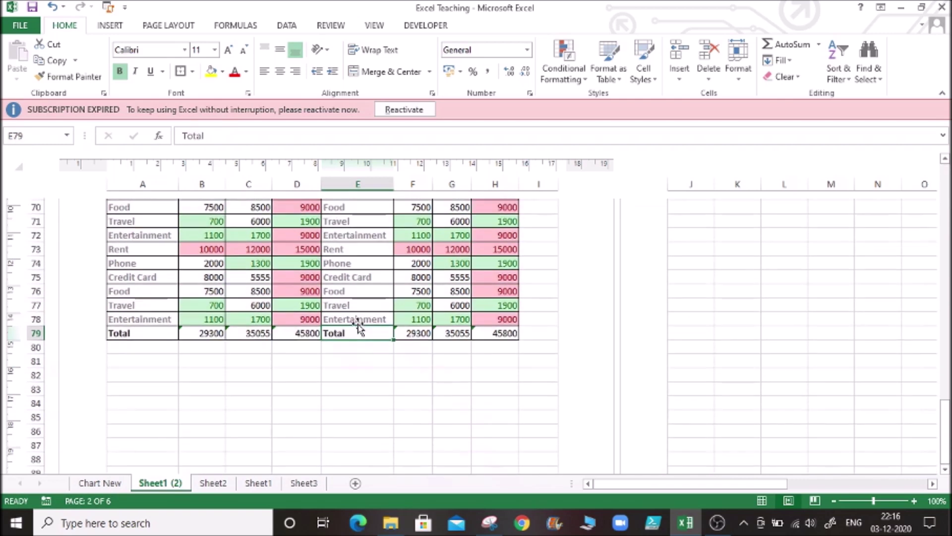
double_click(357, 303)
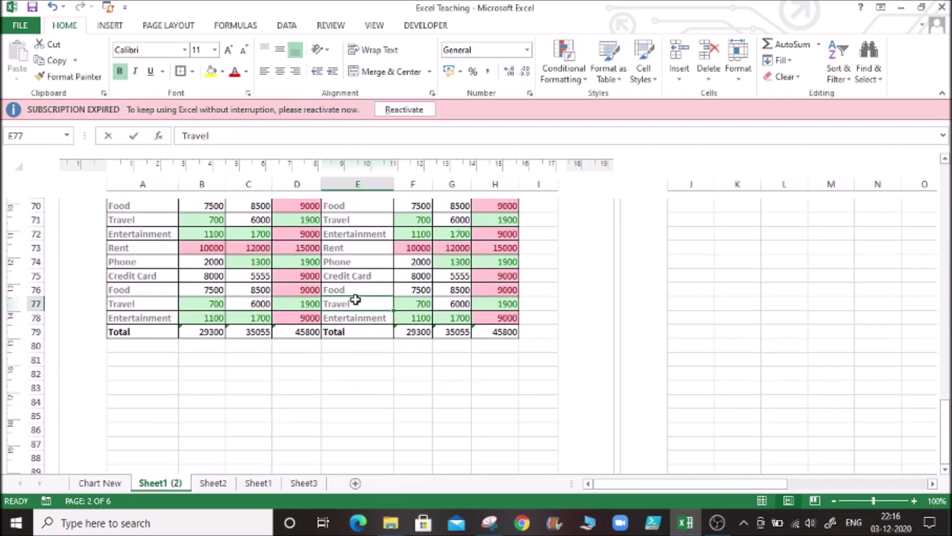
left_click(381, 276)
key("ctrl+Up")
key("ctrl+Home")
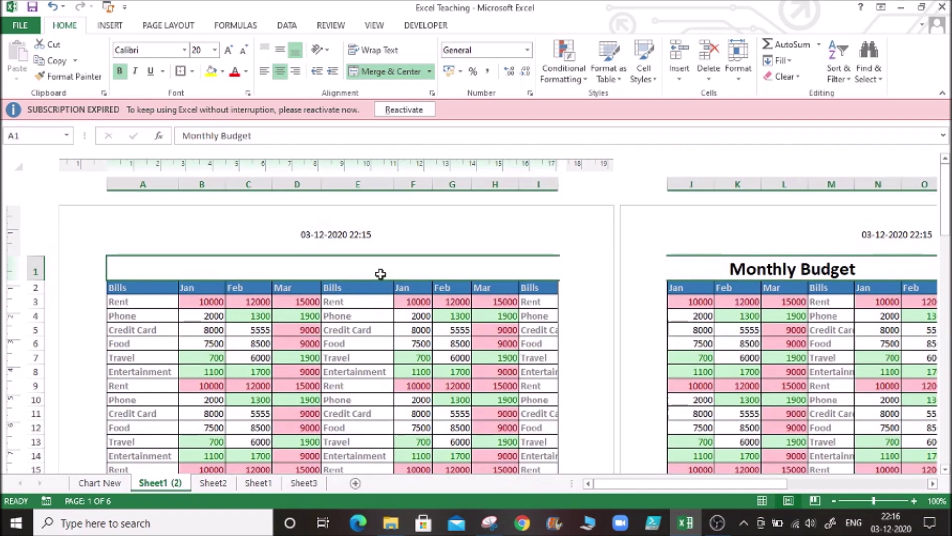
key("Down")
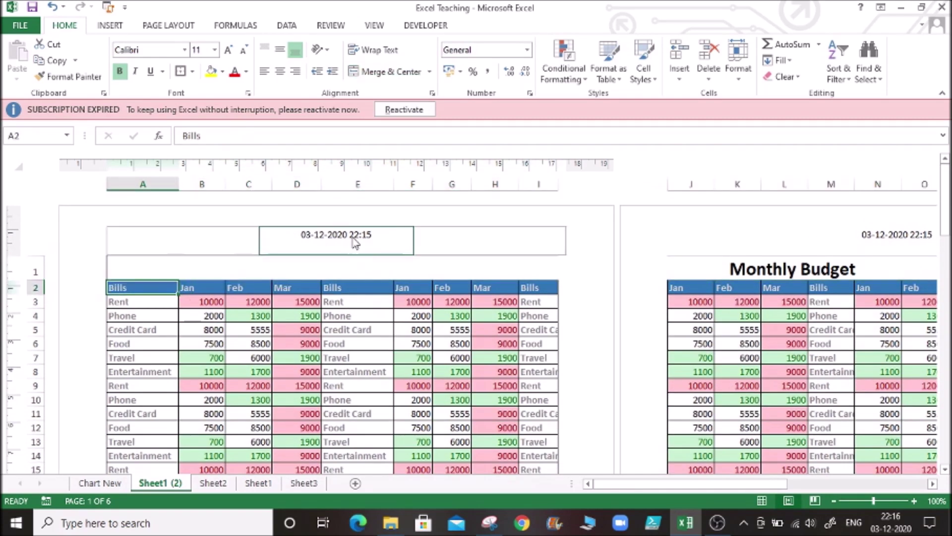
Step: Insert the file path element in the right header section of the first page
left_click(438, 244)
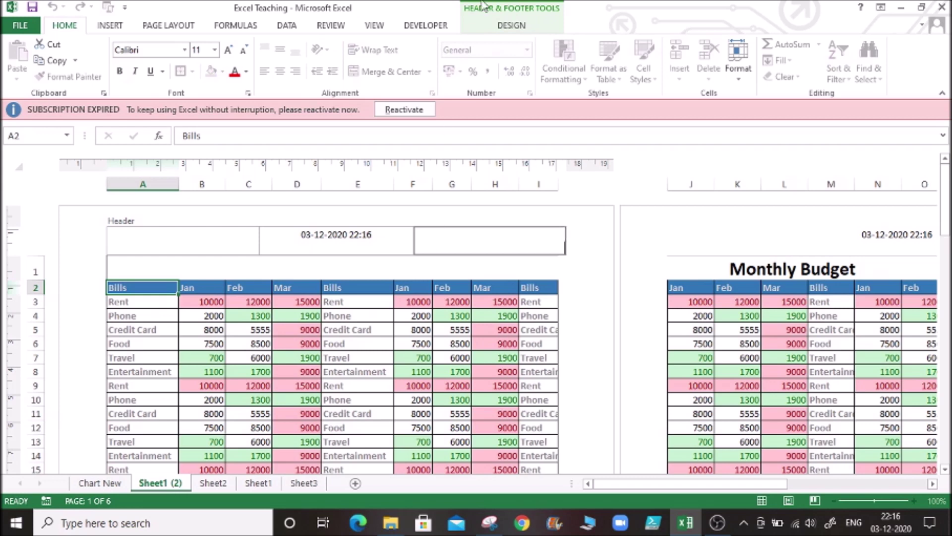
left_click(516, 28)
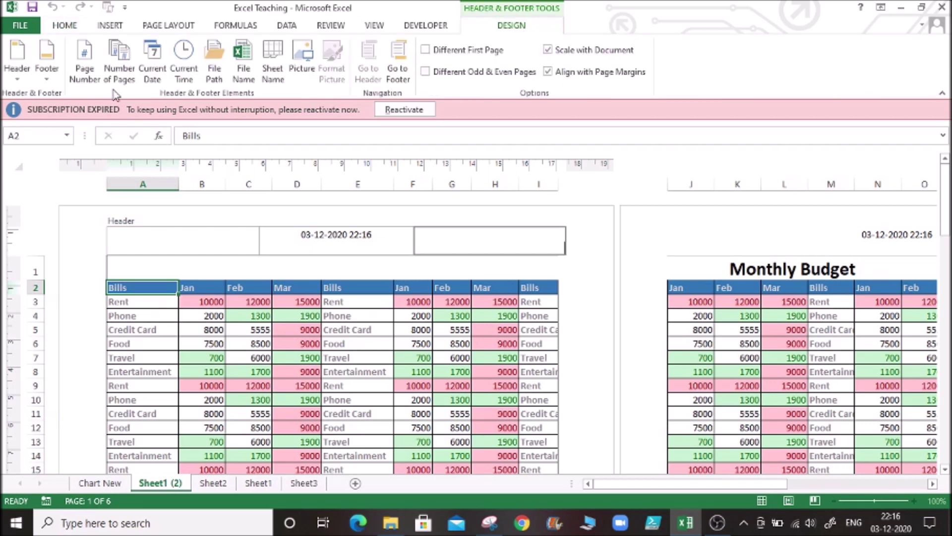
left_click(215, 75)
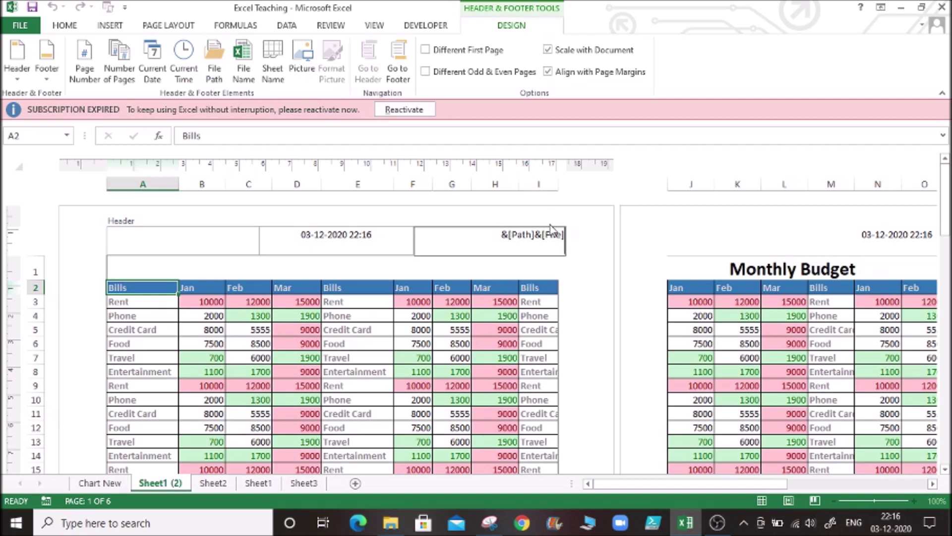
left_click(501, 304)
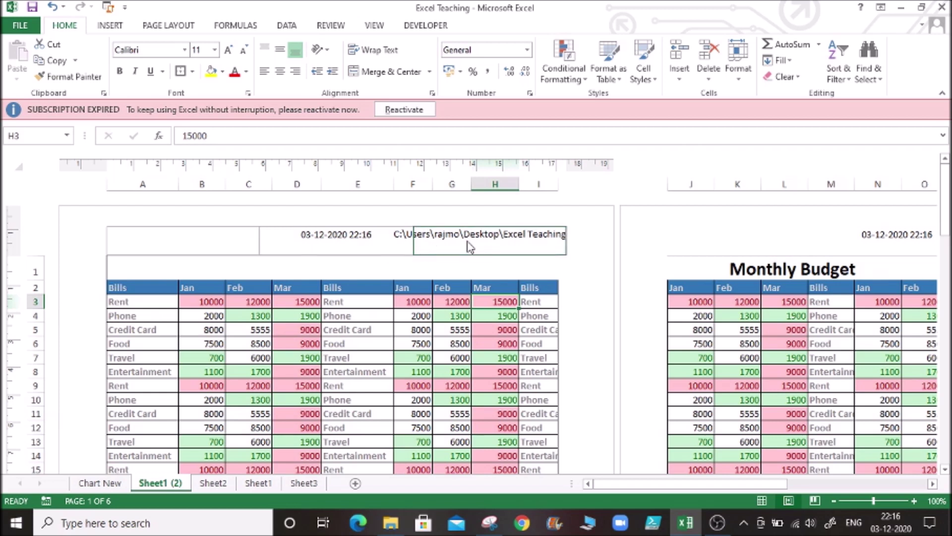
left_click(368, 303)
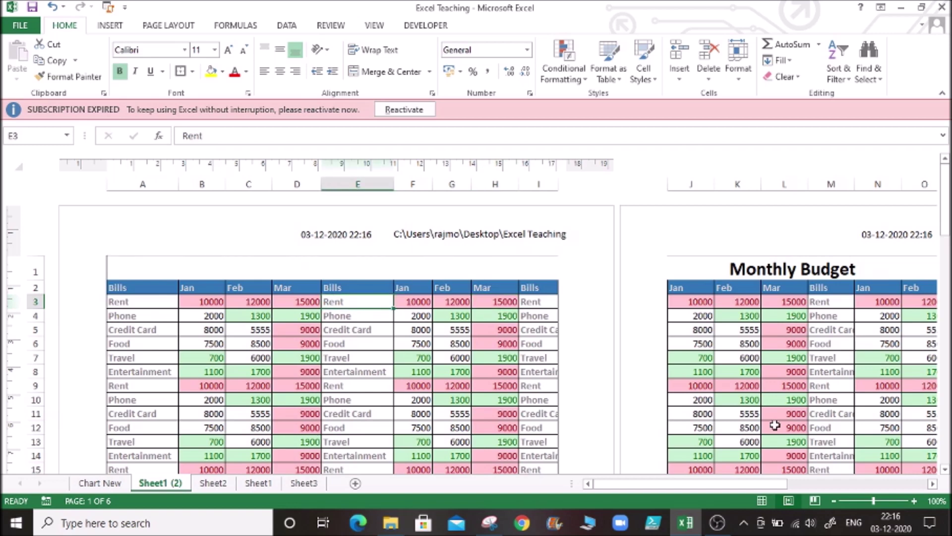
Step: Check the date, time and file path in the headers of the adjacent pages, returning to the first page
left_click(794, 367)
key("Right")
key("Right")
key("Right")
key("Right")
key("Right")
key("Right")
key("Right")
key("Right")
key("Right")
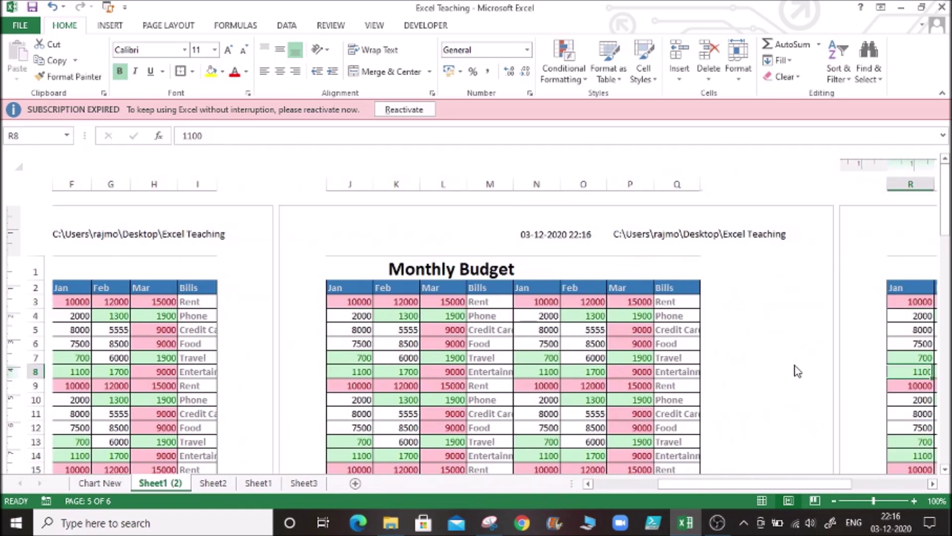
key("Left")
key("Left")
key("Left")
key("Left")
key("Left")
key("Left")
key("Left")
key("Left")
key("Left")
key("Left")
key("Left")
key("Left")
key("Left")
key("Left")
key("Left")
key("Left")
key("Left")
key("Left")
key("Left")
key("Left")
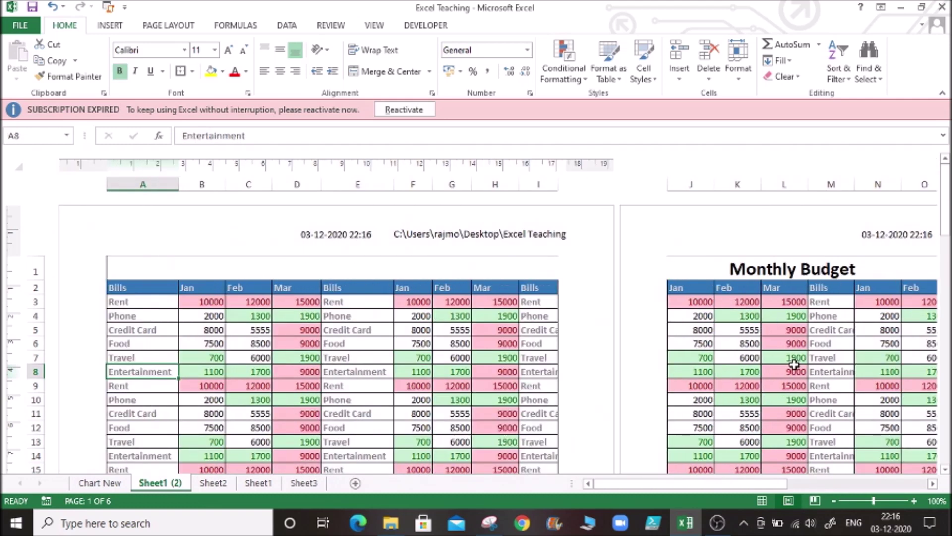
Step: Open the left header section for editing and review the preset footer options without choosing one
left_click(130, 241)
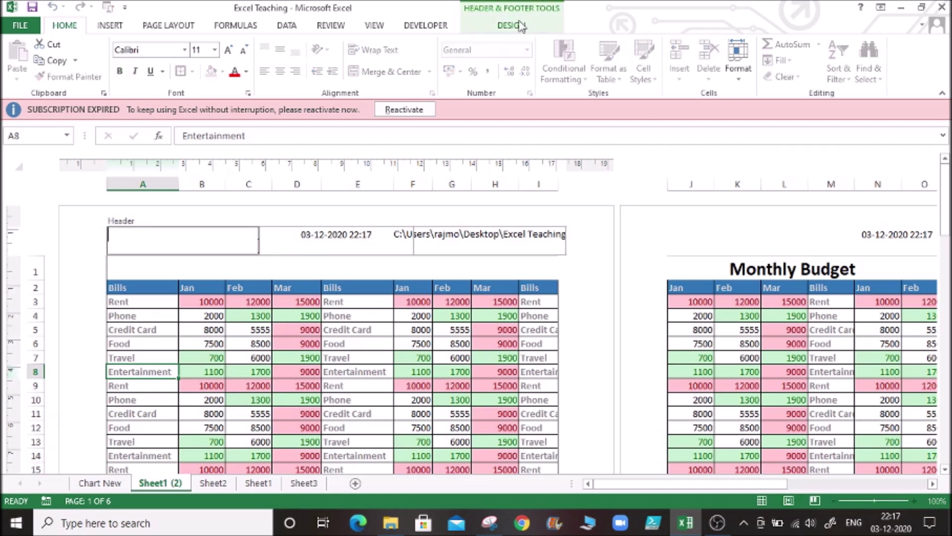
left_click(521, 26)
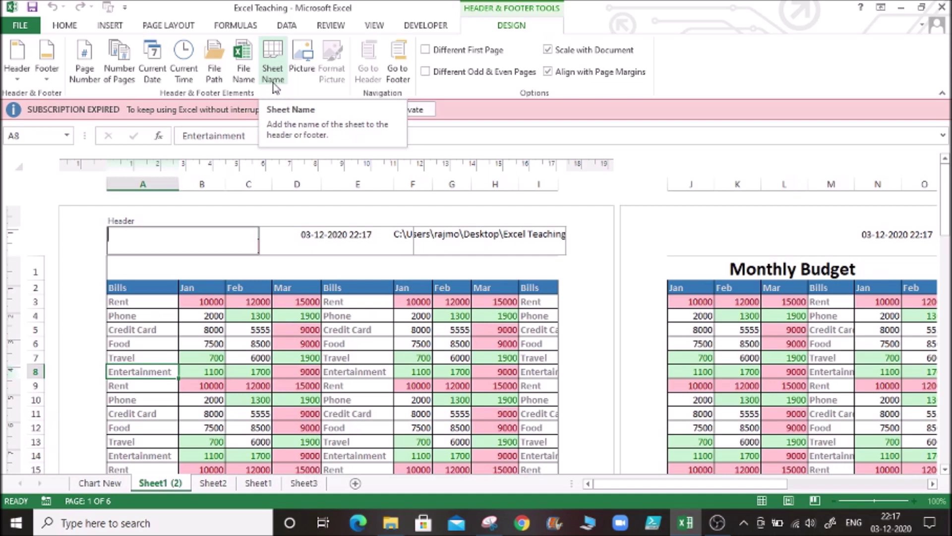
left_click(46, 79)
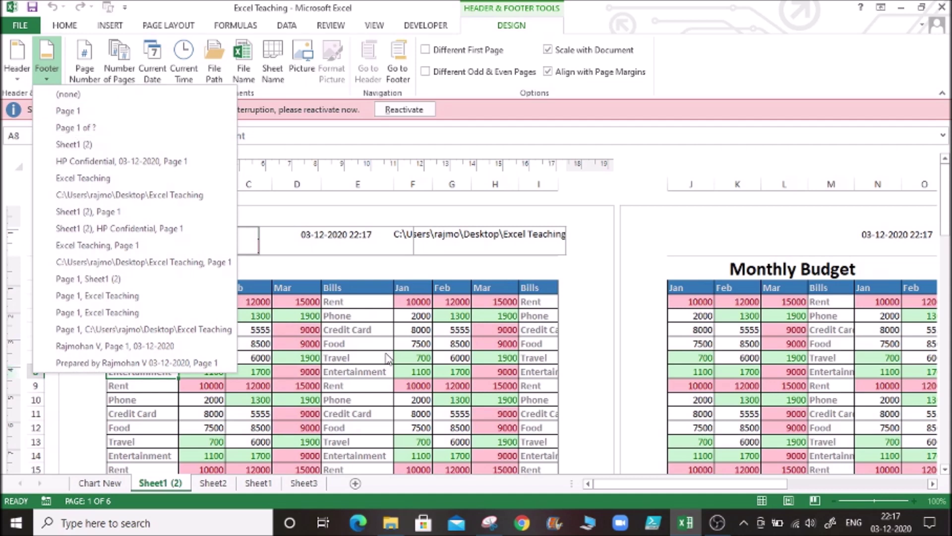
left_click(300, 253)
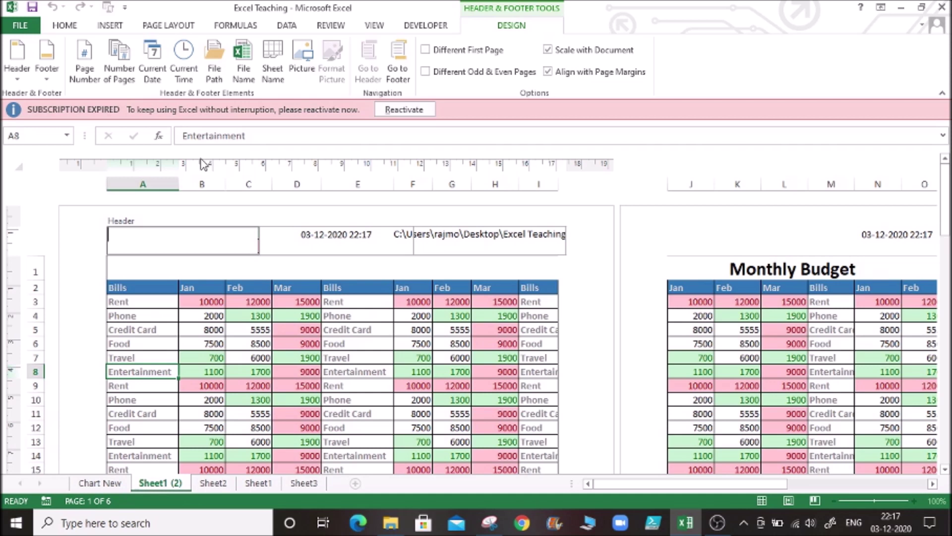
Step: Leave the header and switch Sheet1 (2) from Page Layout to Normal view
left_click(68, 29)
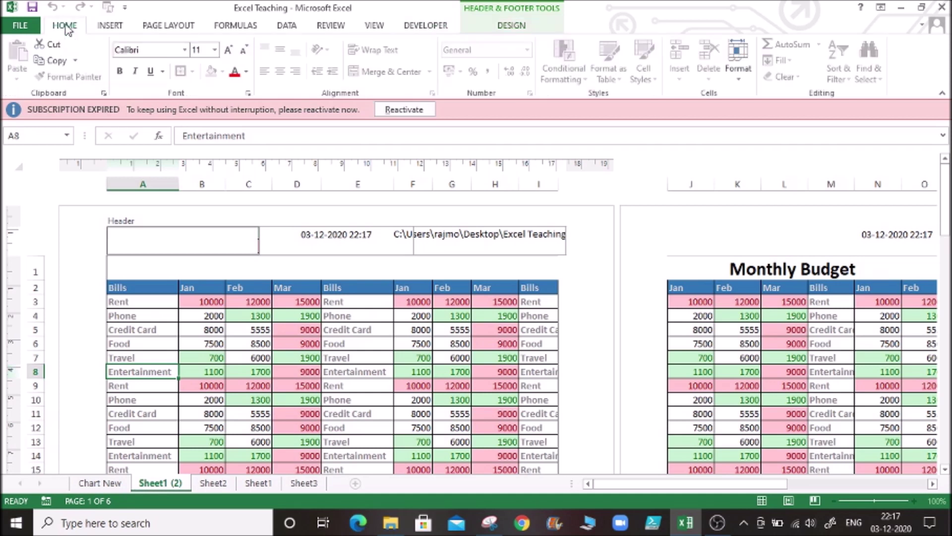
left_click(149, 27)
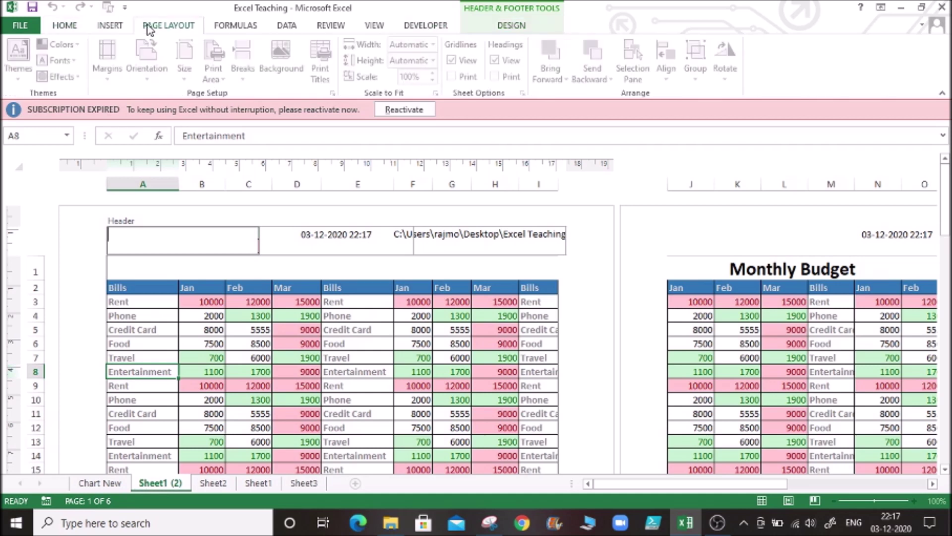
left_click(384, 25)
left_click(221, 315)
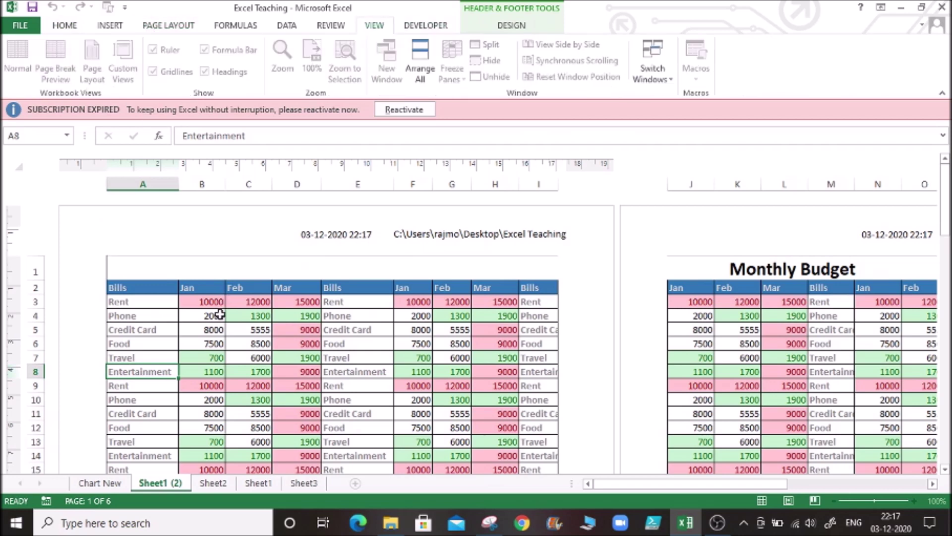
left_click(17, 59)
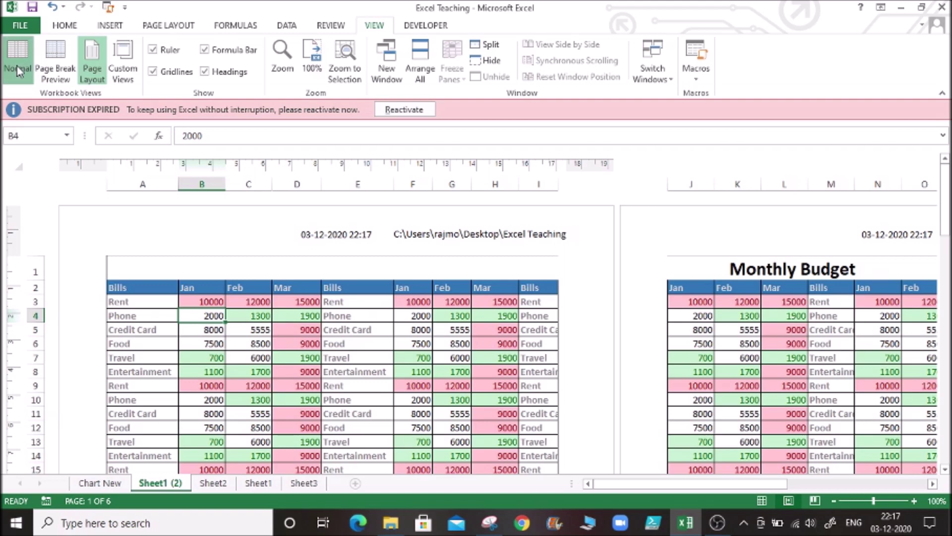
left_click(201, 263)
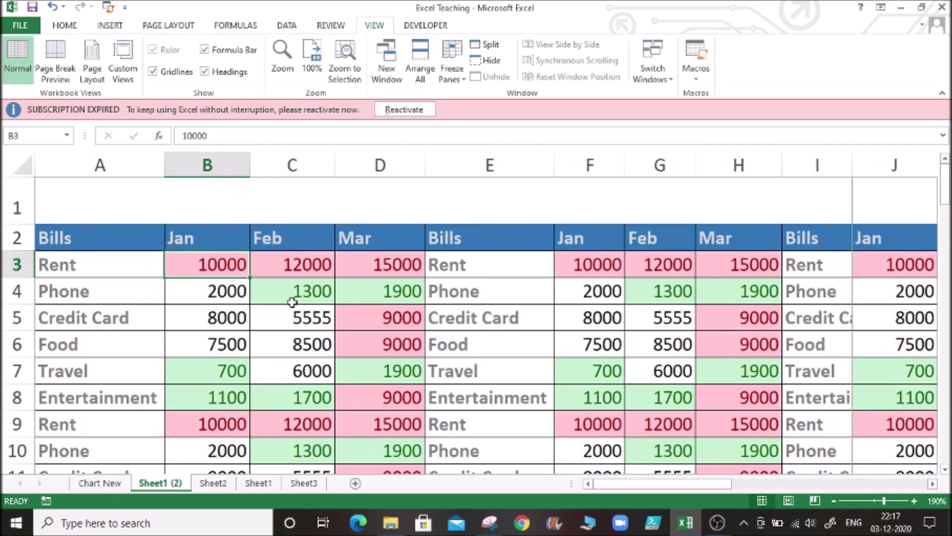
Step: Set the range A2:D9 as the print area of Sheet1 (2)
left_click(128, 238)
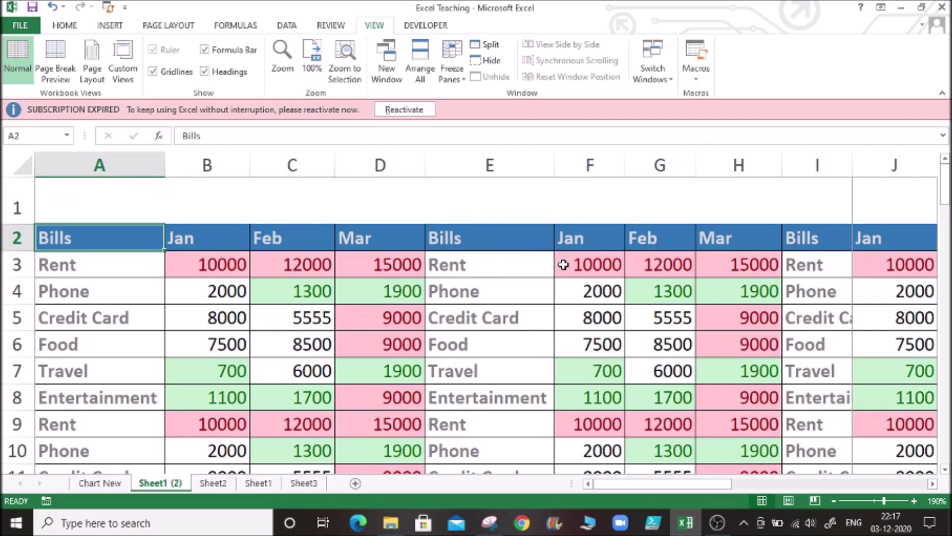
left_click(106, 287)
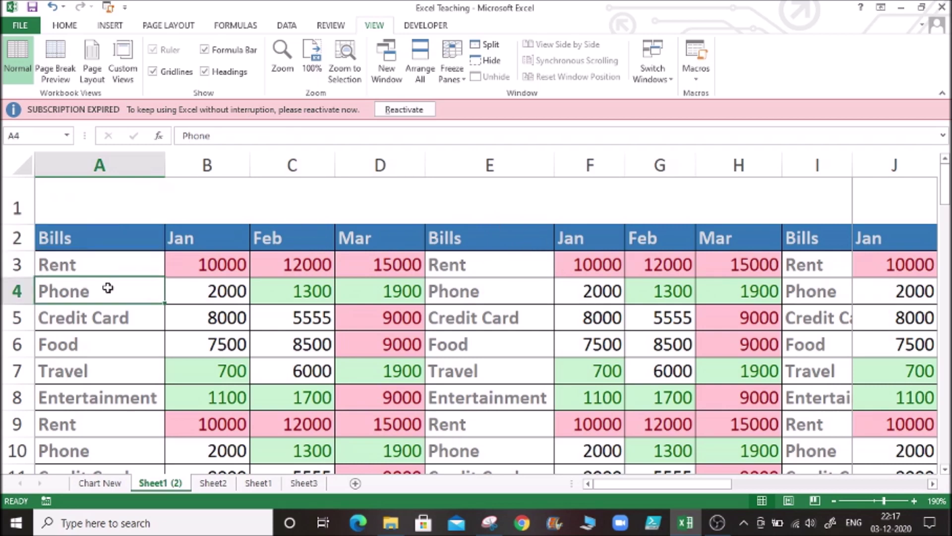
left_click_drag(106, 242, 373, 423)
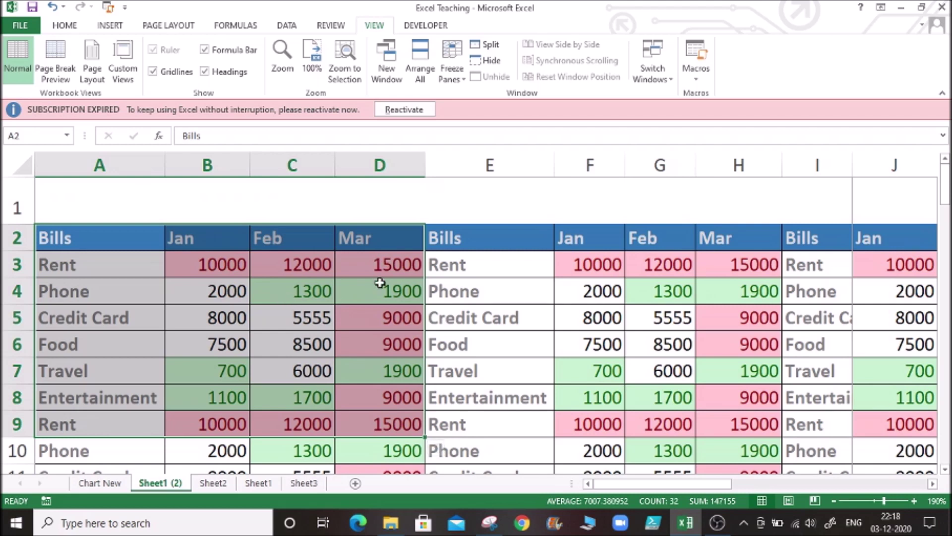
left_click(170, 27)
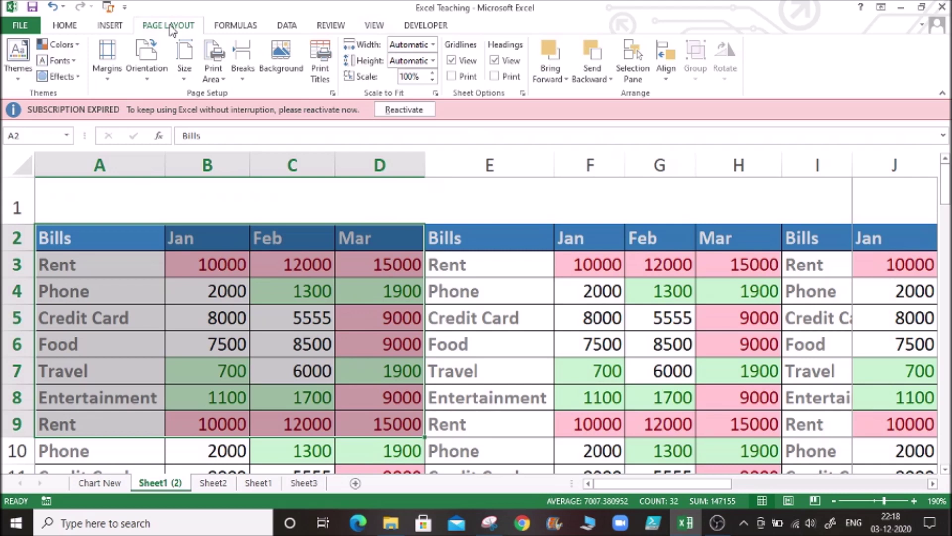
left_click(209, 79)
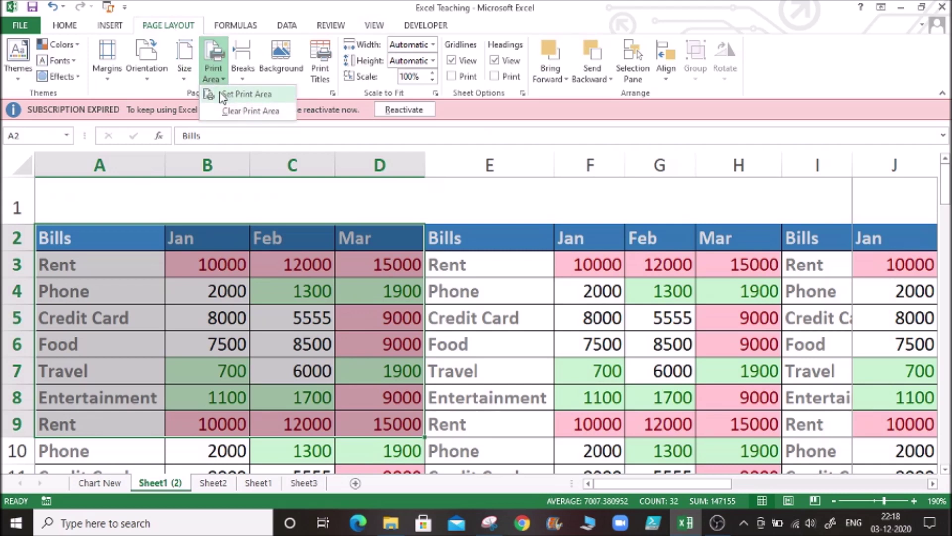
left_click(222, 94)
left_click(548, 322)
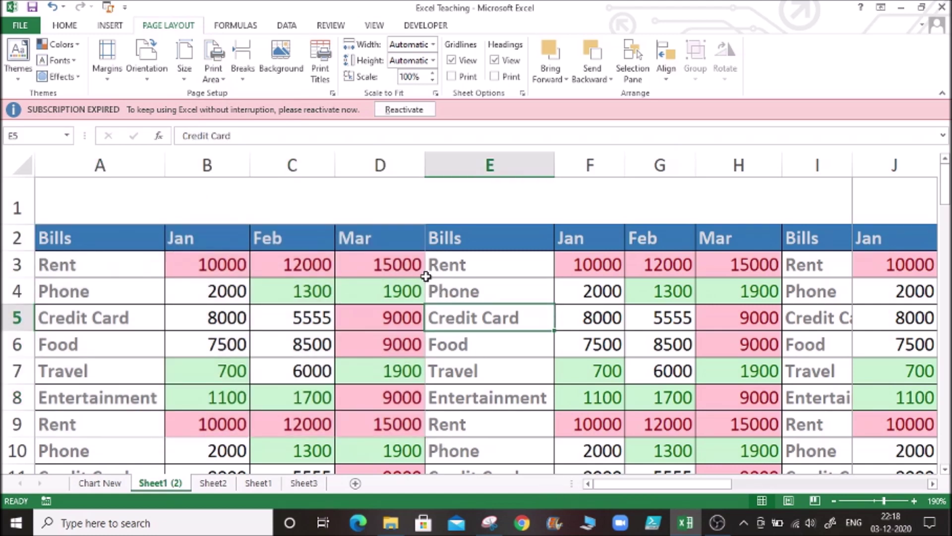
Step: Check the print preview of the defined print area and return to the worksheet
left_click(128, 301)
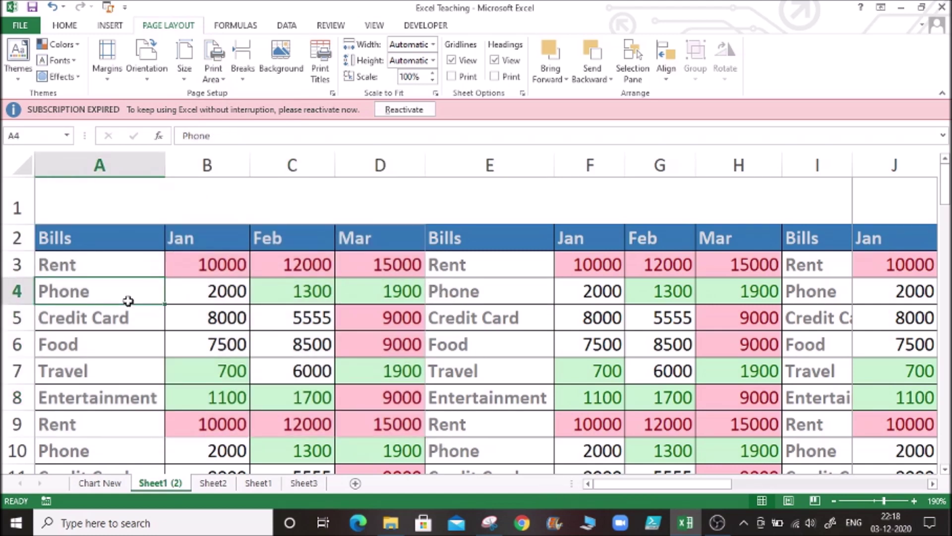
key("ctrl+p")
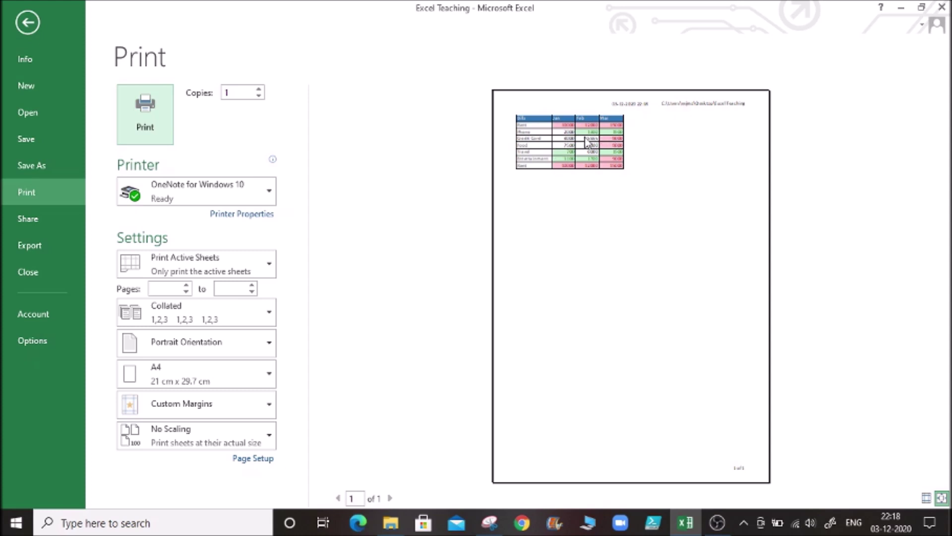
key("Escape")
left_click(352, 295)
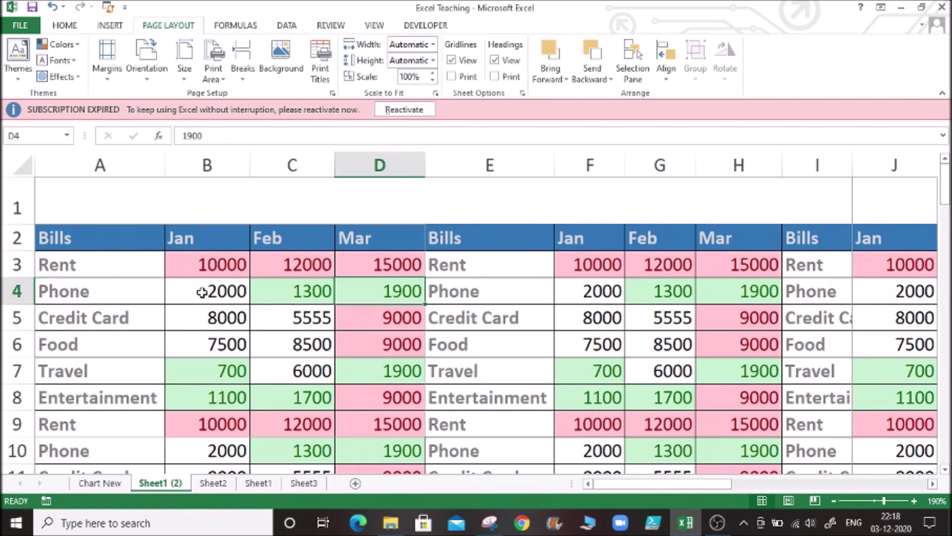
left_click(202, 293)
key("ctrl+p")
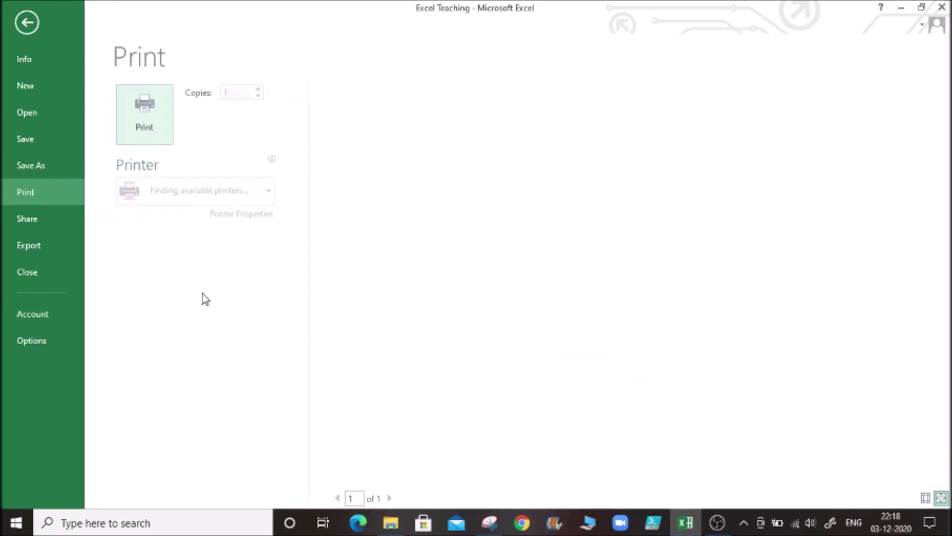
key("Escape")
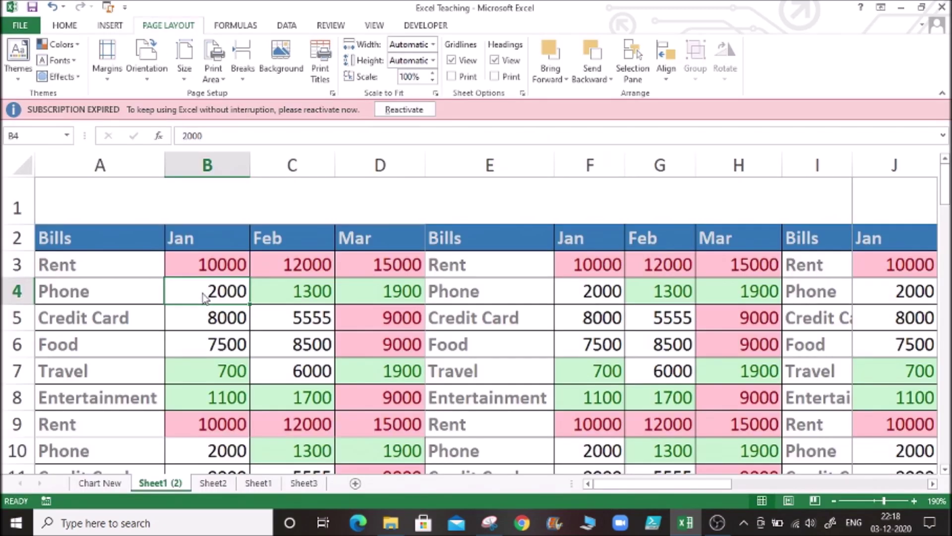
left_click(358, 342)
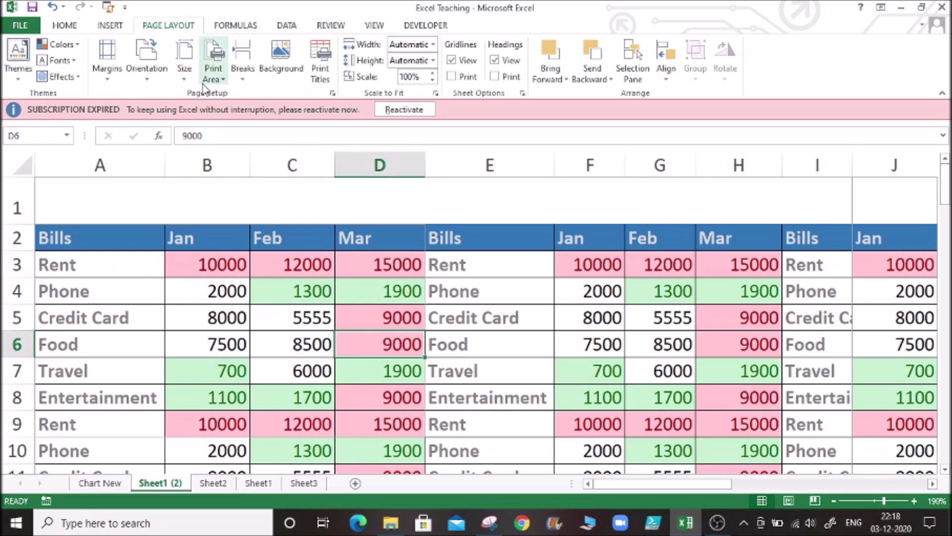
Step: Jump to the Print_Area named range to examine which cells of Sheet1 (2) it covers, and deselect it
left_click(69, 136)
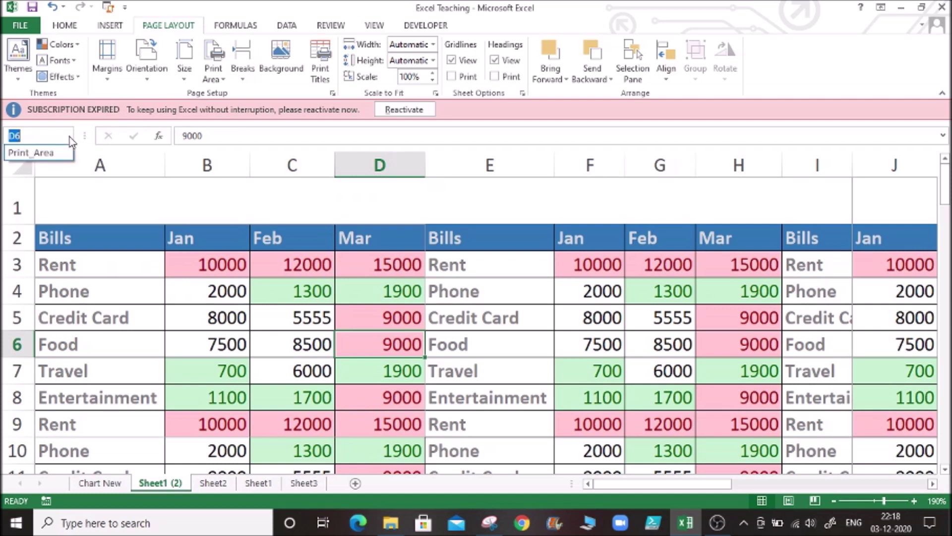
left_click(52, 155)
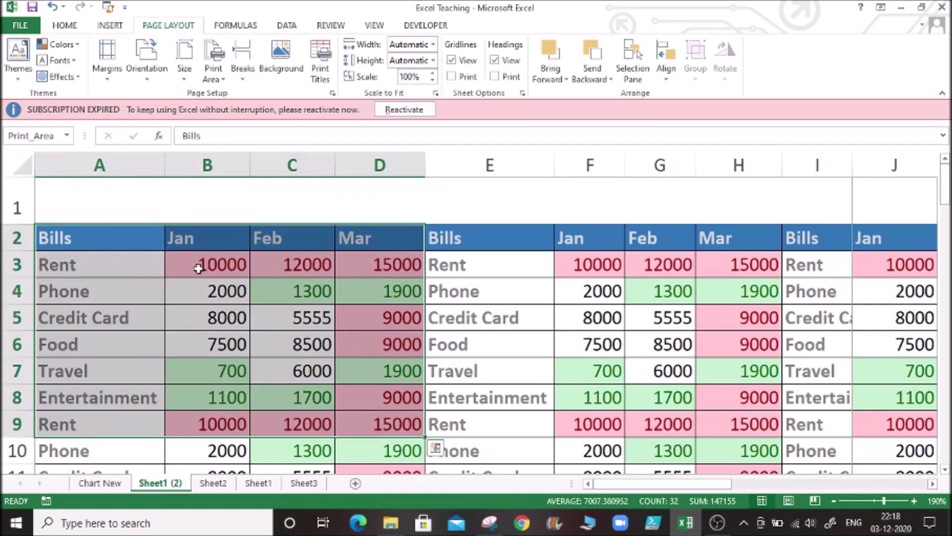
left_click(66, 135)
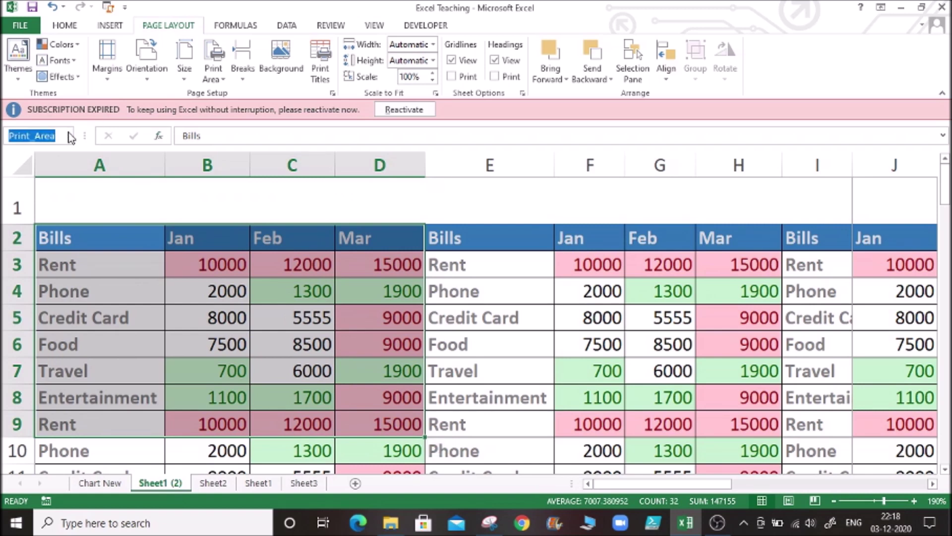
left_click(469, 300)
left_click(498, 296)
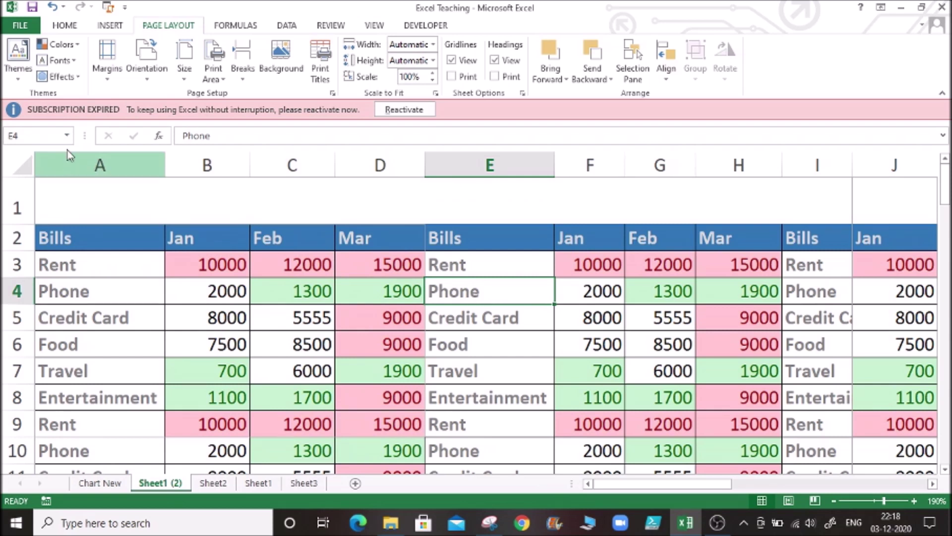
left_click(67, 136)
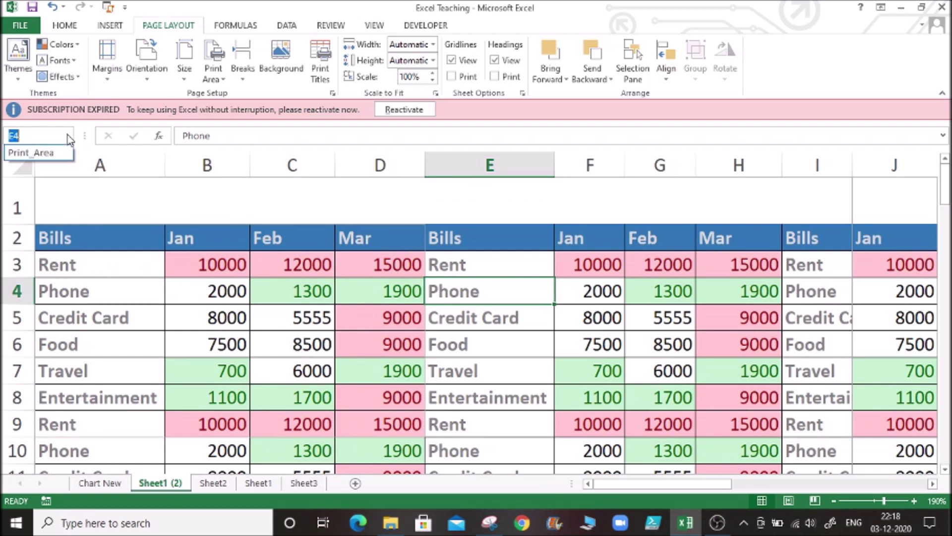
left_click(44, 151)
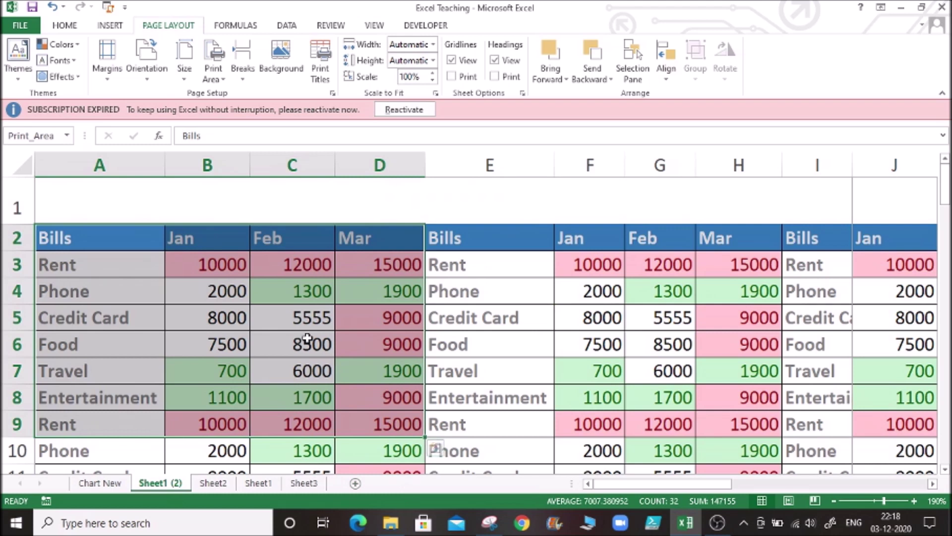
left_click(444, 316)
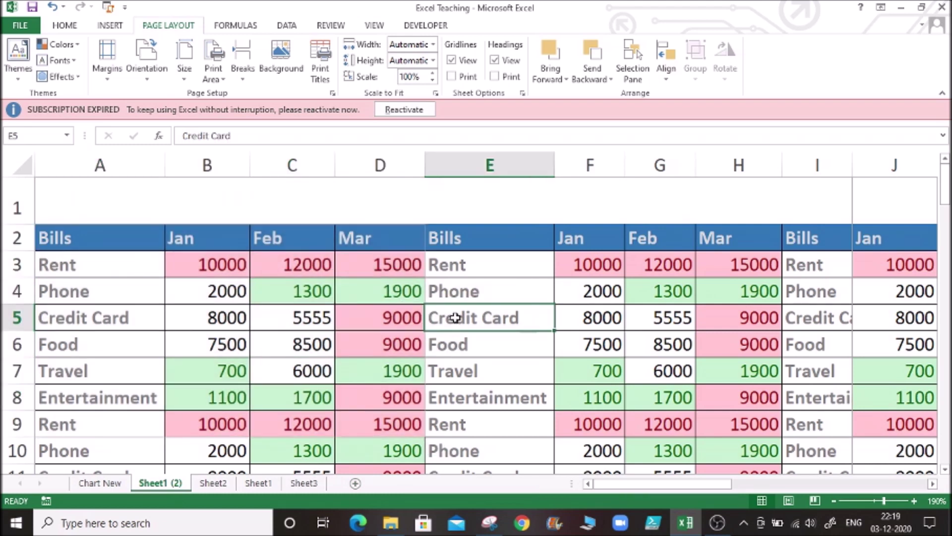
Step: Clear the print area of Sheet1 (2) and check the list of defined names for Print_Area
left_click(213, 296)
left_click(212, 80)
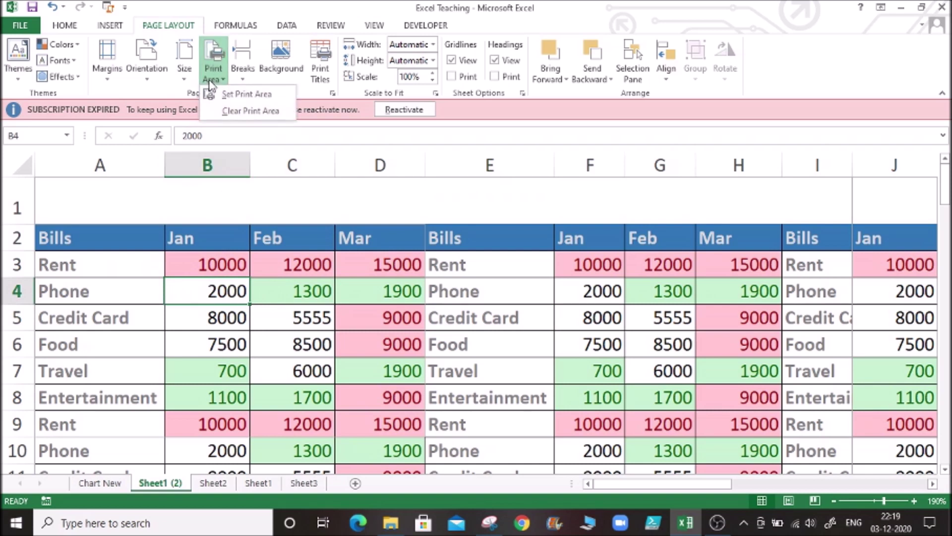
left_click(240, 111)
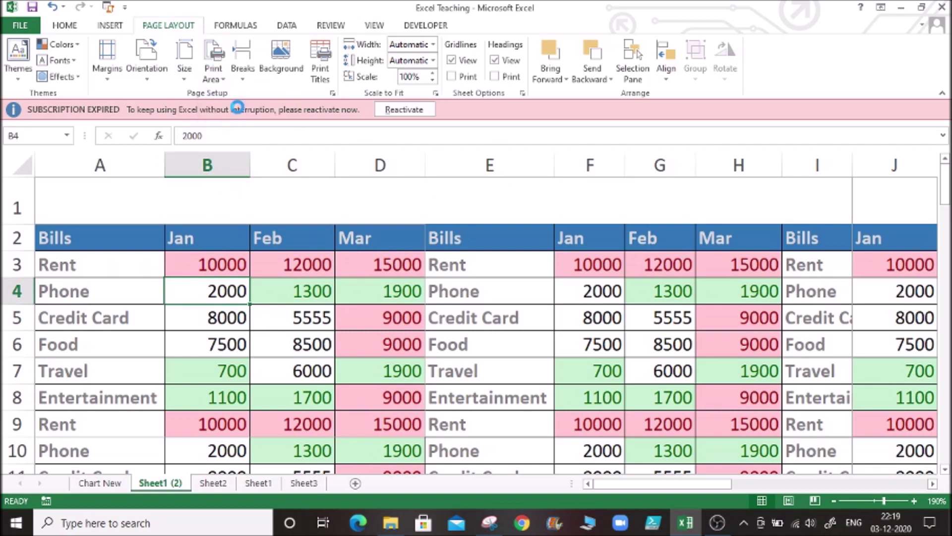
left_click(66, 136)
left_click(66, 136)
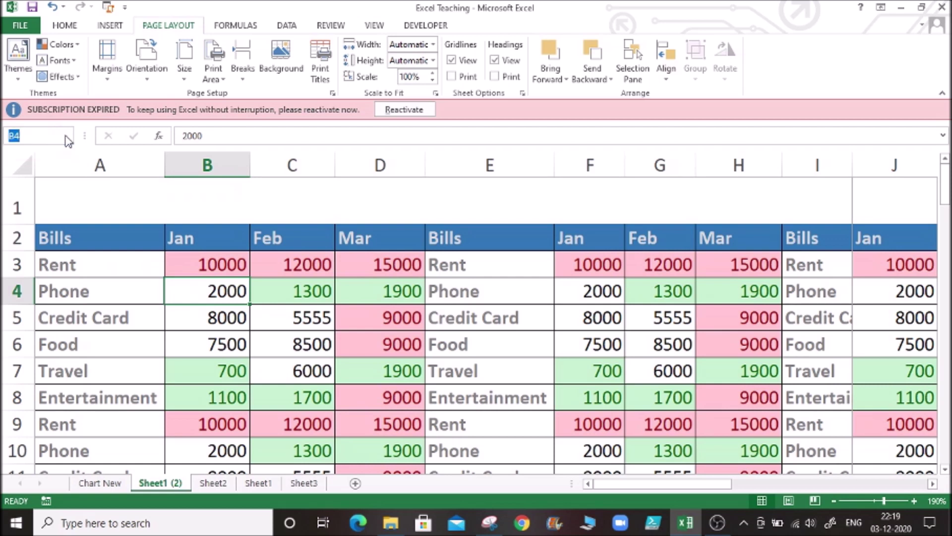
left_click(442, 323)
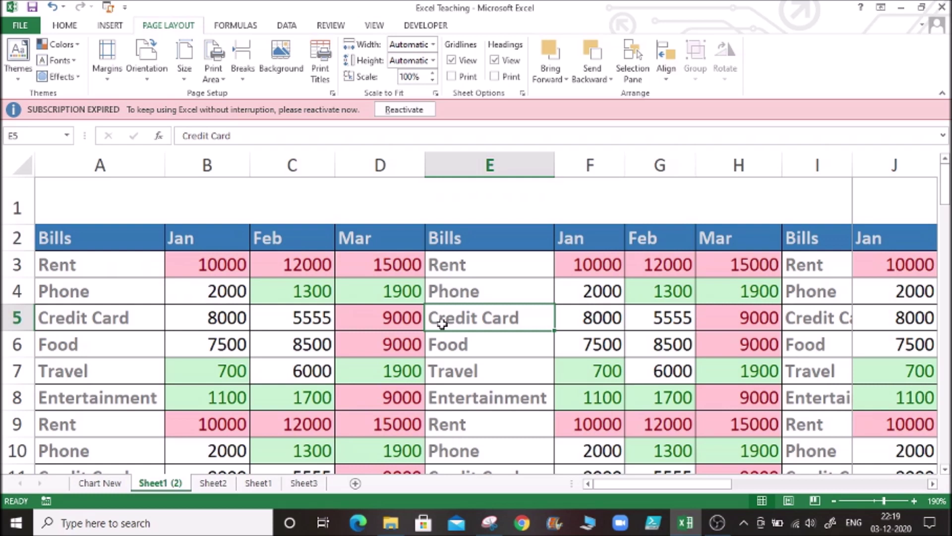
left_click(469, 341)
left_click(472, 317)
left_click(479, 297)
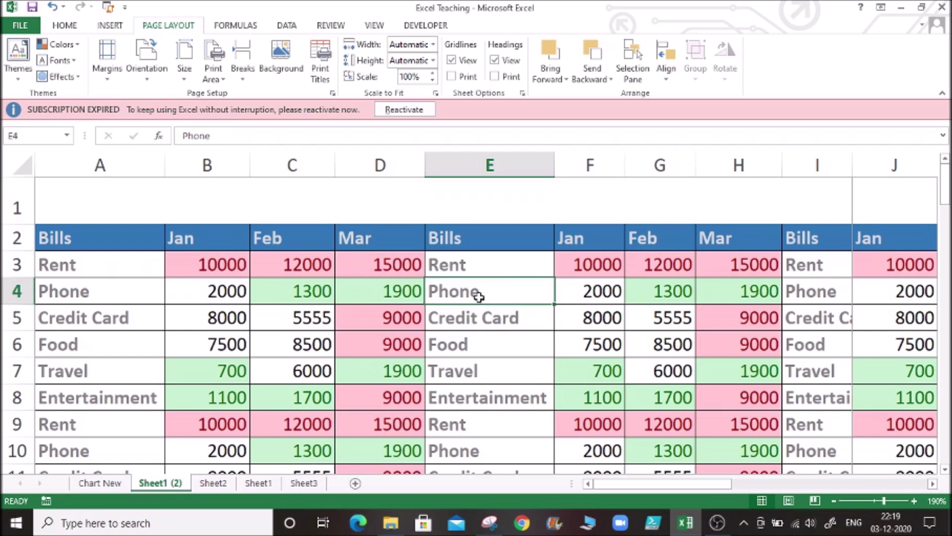